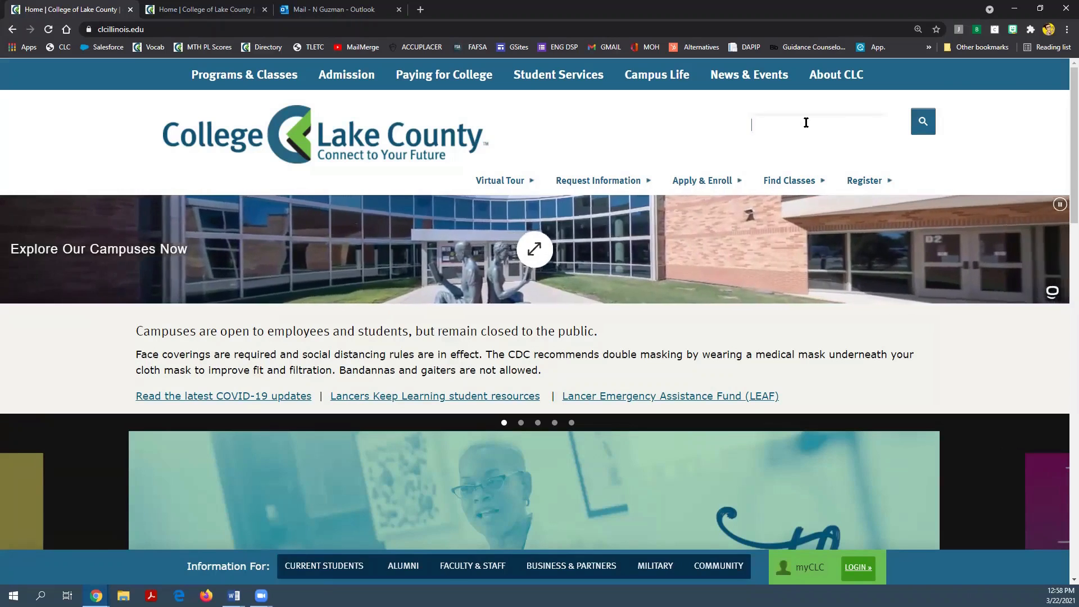
# Step: Search the college site for 'college and career navigator' and open the Talk to your College and Career Navigator result
pyautogui.click(806, 123)
pyautogui.write('colle')
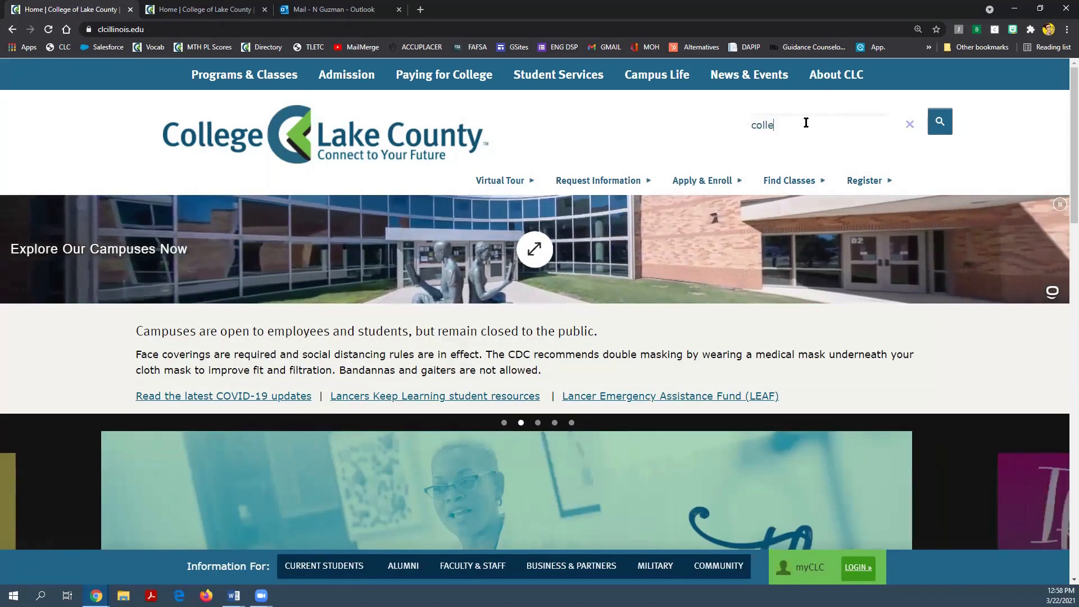
pyautogui.write('ge and career')
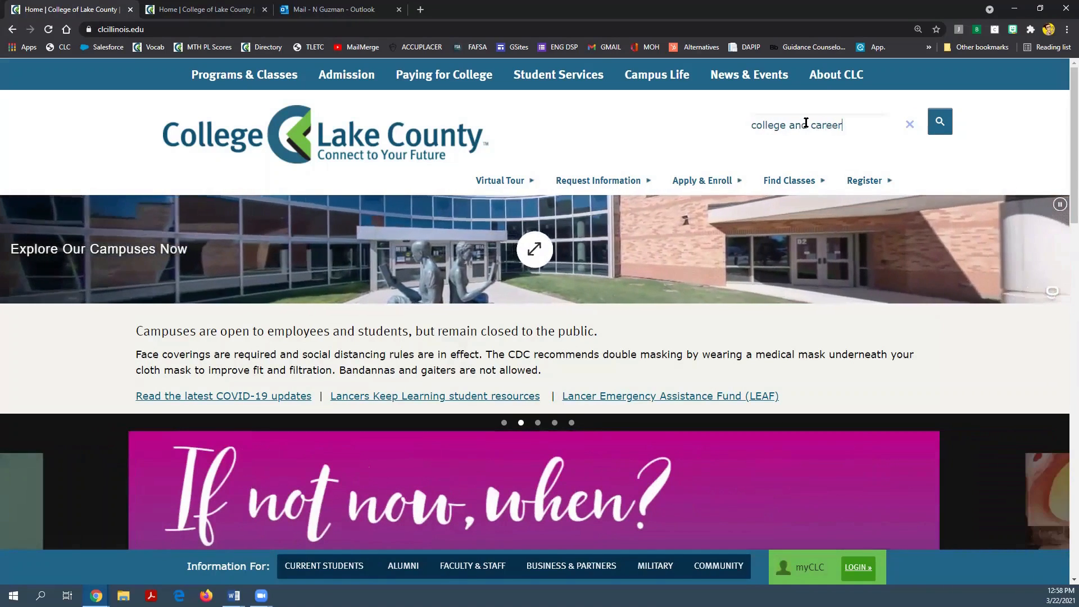
pyautogui.write(' navigator')
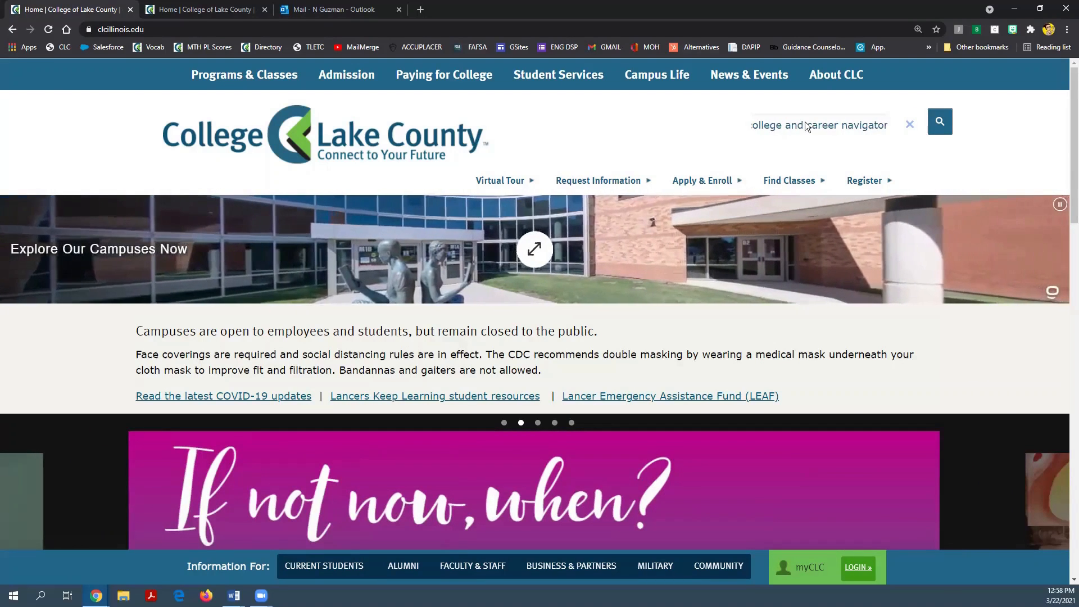
pyautogui.press('Return')
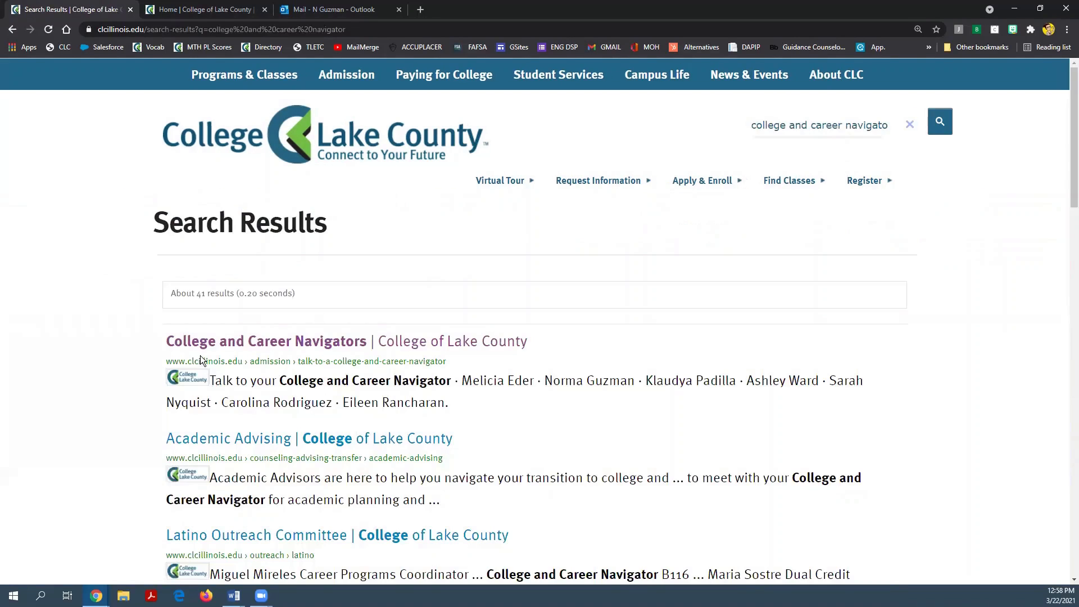
pyautogui.click(204, 343)
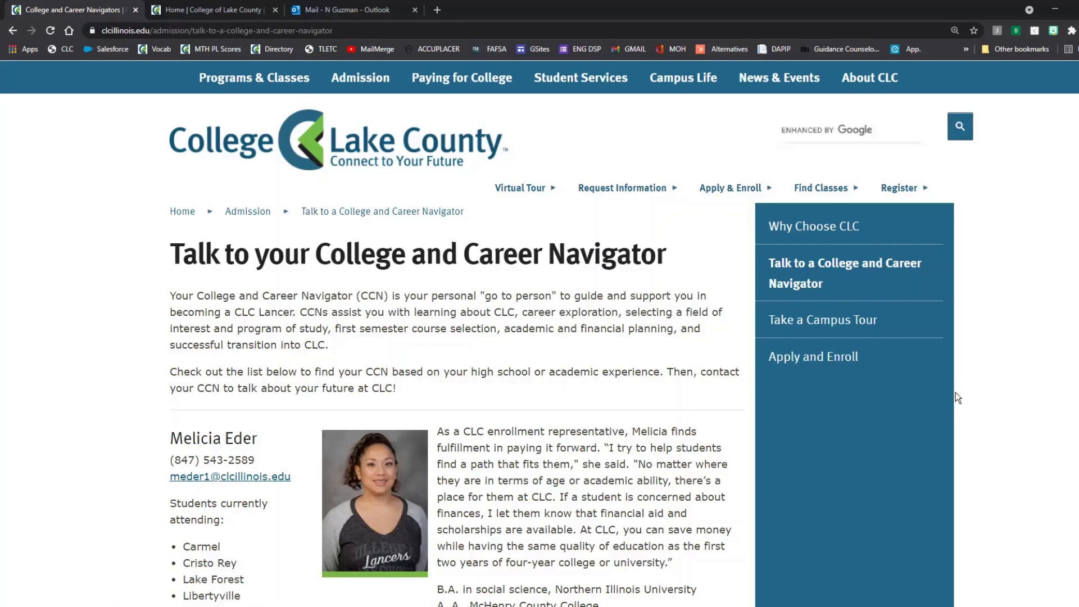
# Step: Return to the college homepage and open Steps to Apply and Enroll
pyautogui.click(416, 151)
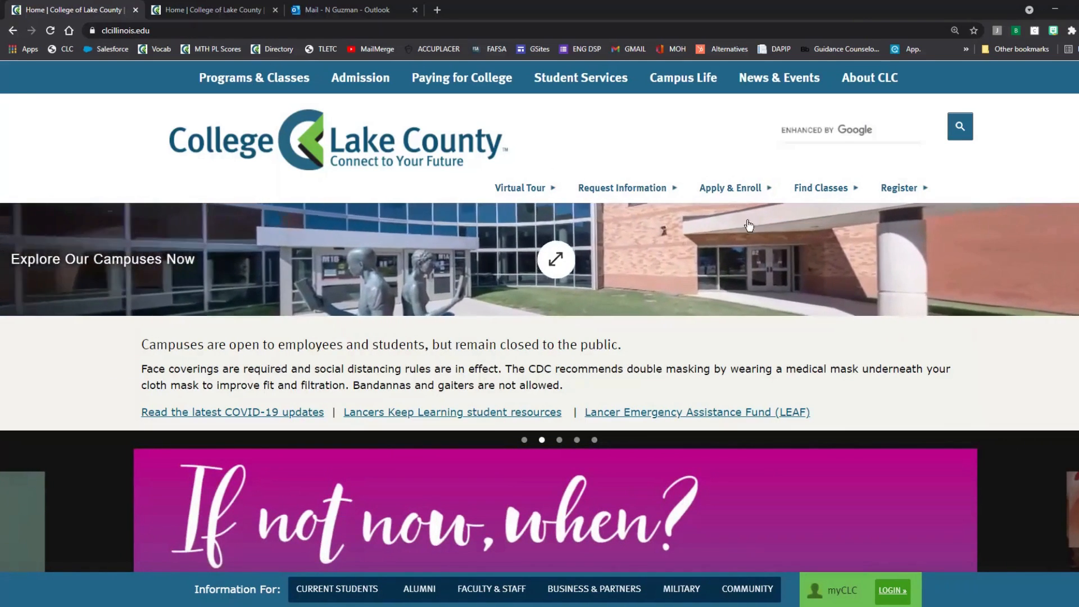
pyautogui.click(740, 189)
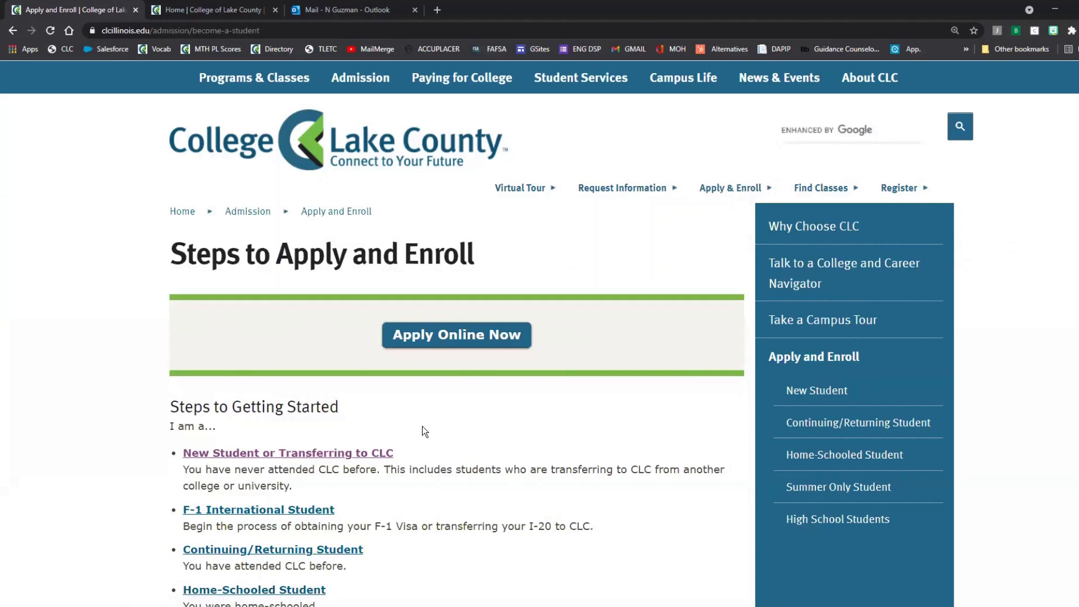
# Step: Open the Steps for New Students page via the 'New Student or Transferring to CLC' link
pyautogui.scroll(-3, 422, 426)
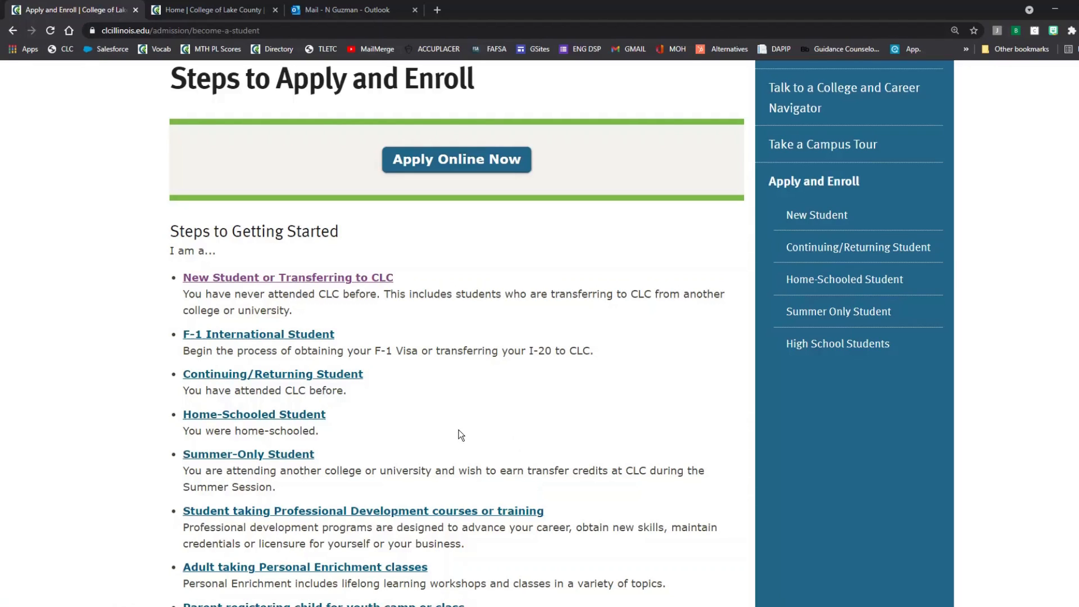
pyautogui.click(337, 283)
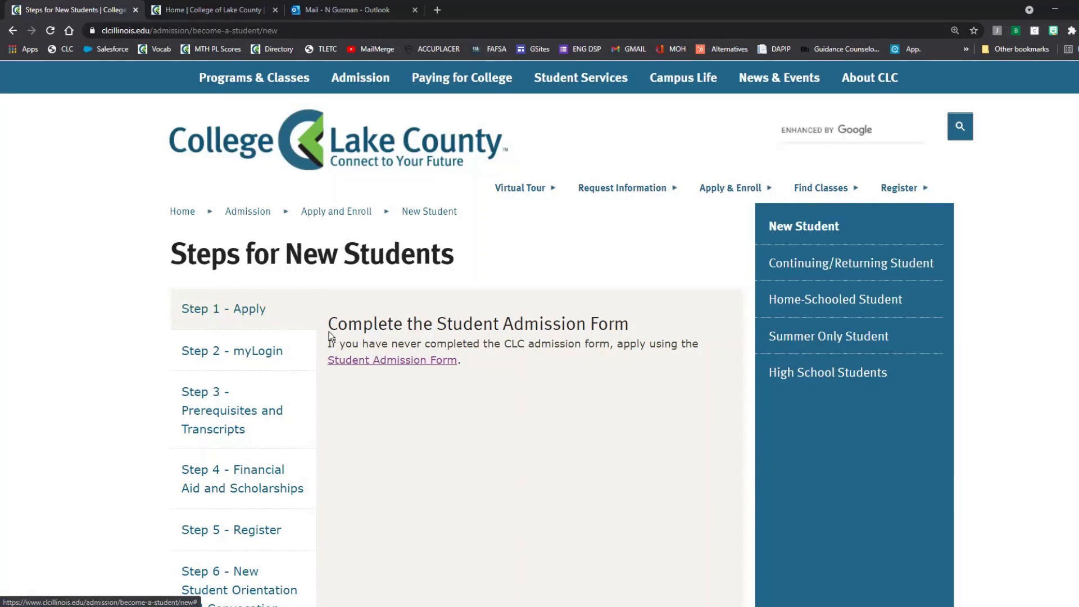
# Step: Open the Student Admission Form, enlarge the page, and go to its Sign Up page
pyautogui.click(349, 359)
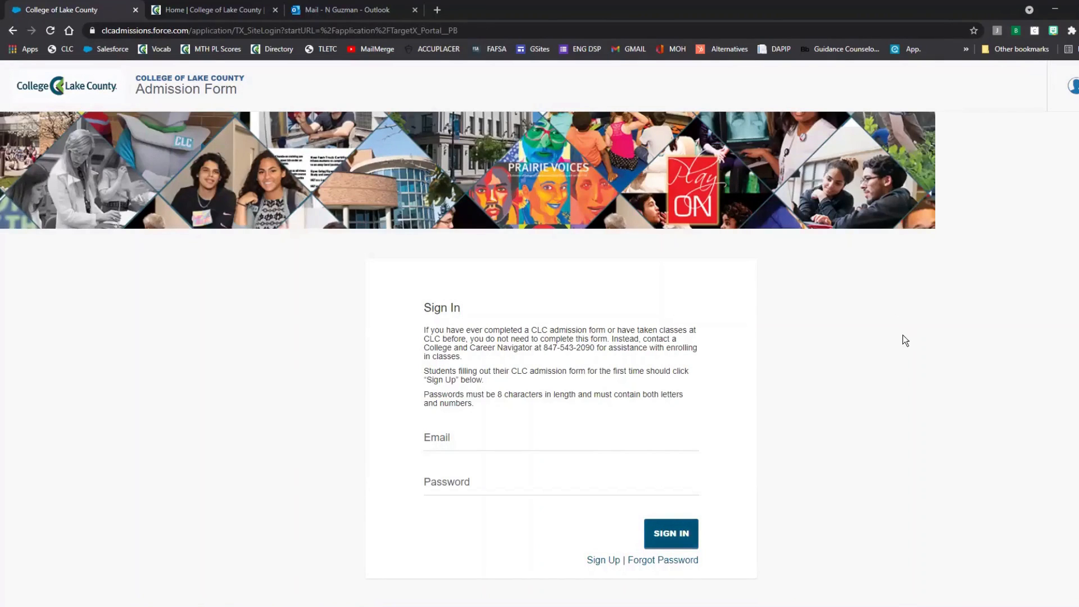
pyautogui.hotkey('ctrl', '+')
pyautogui.hotkey('ctrl', '+')
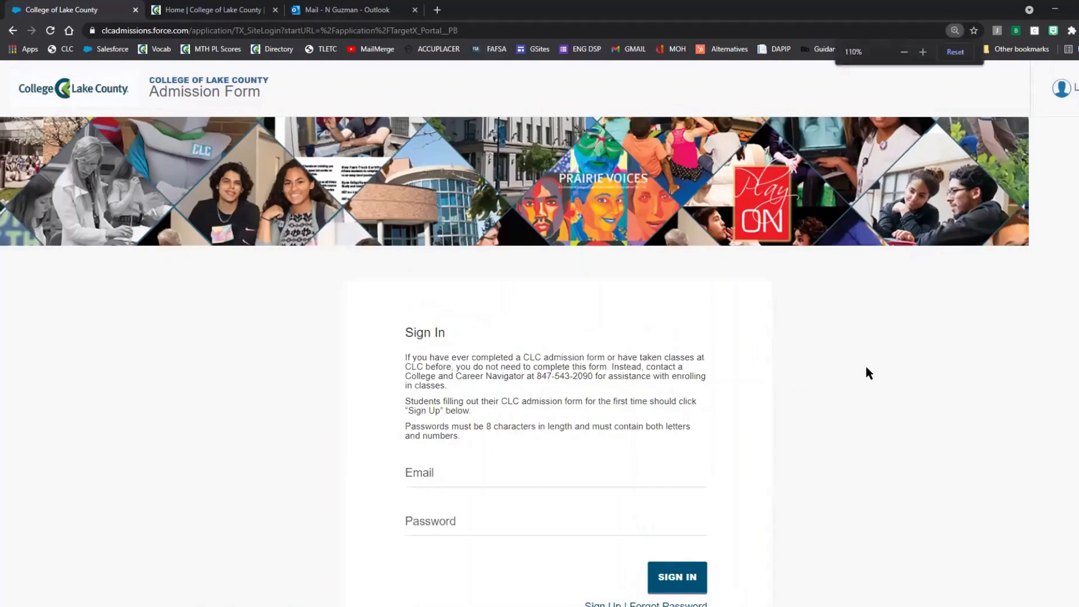
pyautogui.scroll(-2, 869, 372)
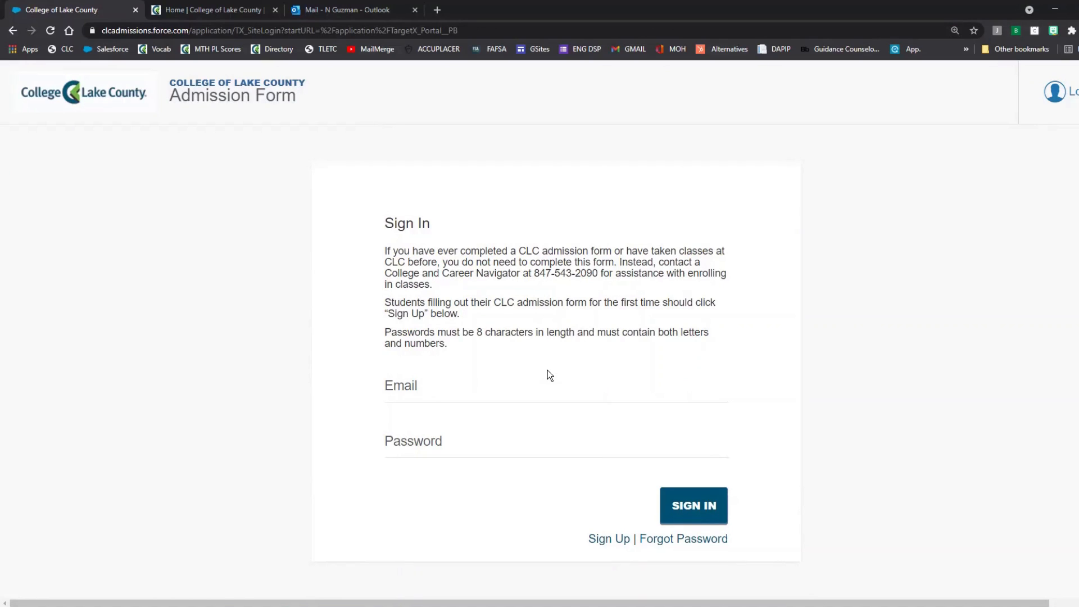
pyautogui.click(622, 541)
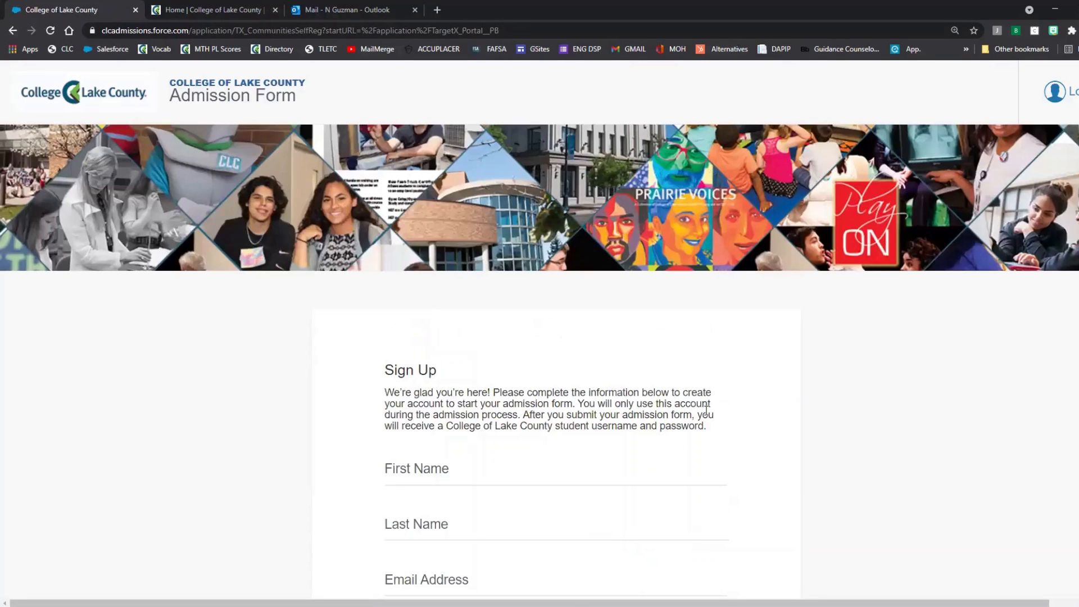
# Step: Fill in the applicant's first name, last name and e-mail address on the sign-up form
pyautogui.scroll(-1, 711, 412)
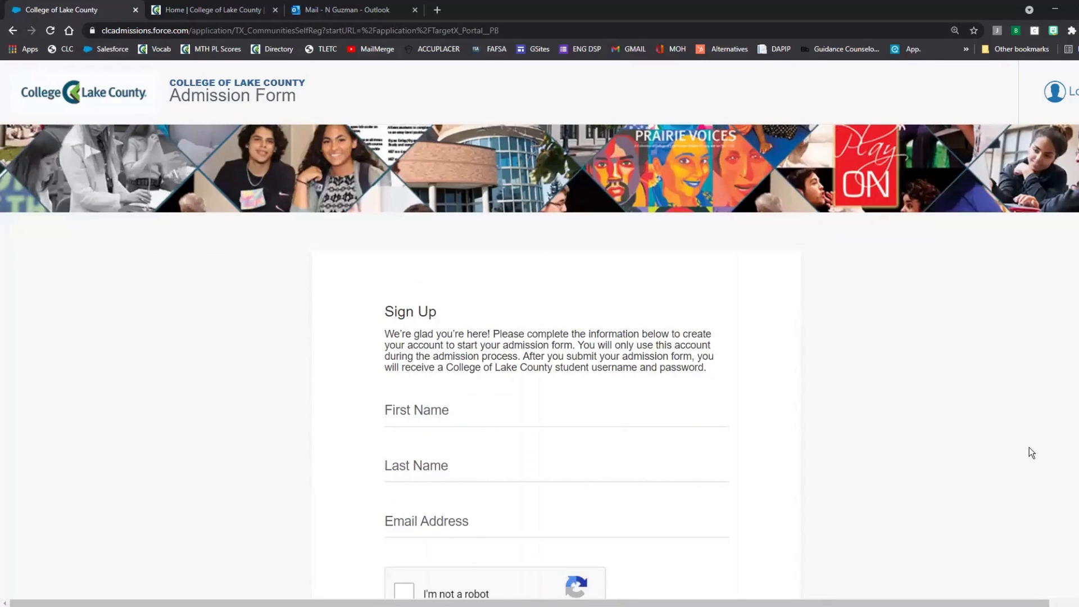
pyautogui.scroll(-1, 990, 422)
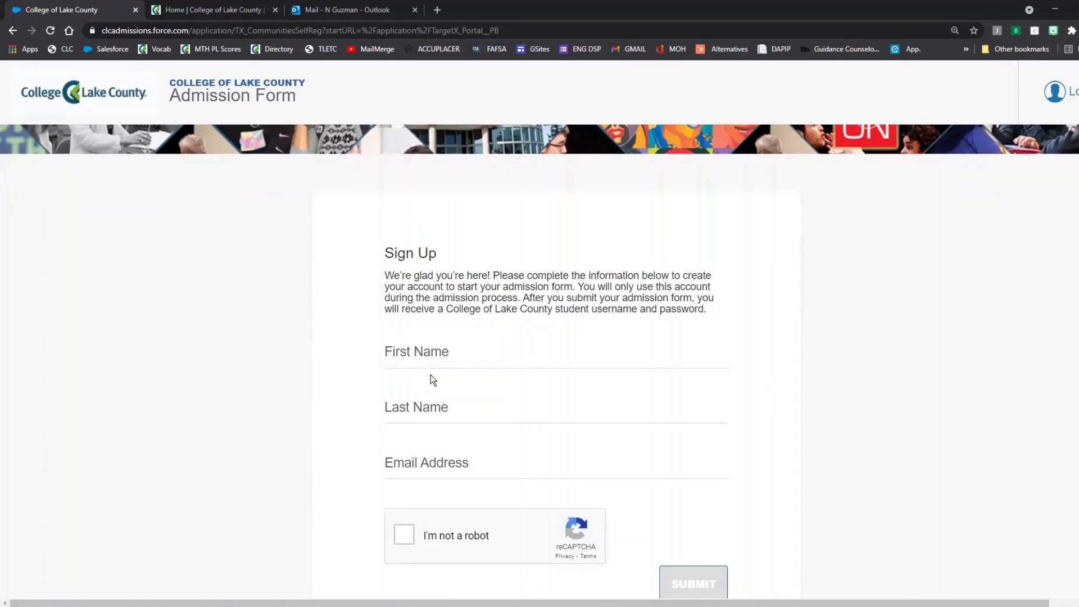
pyautogui.click(435, 356)
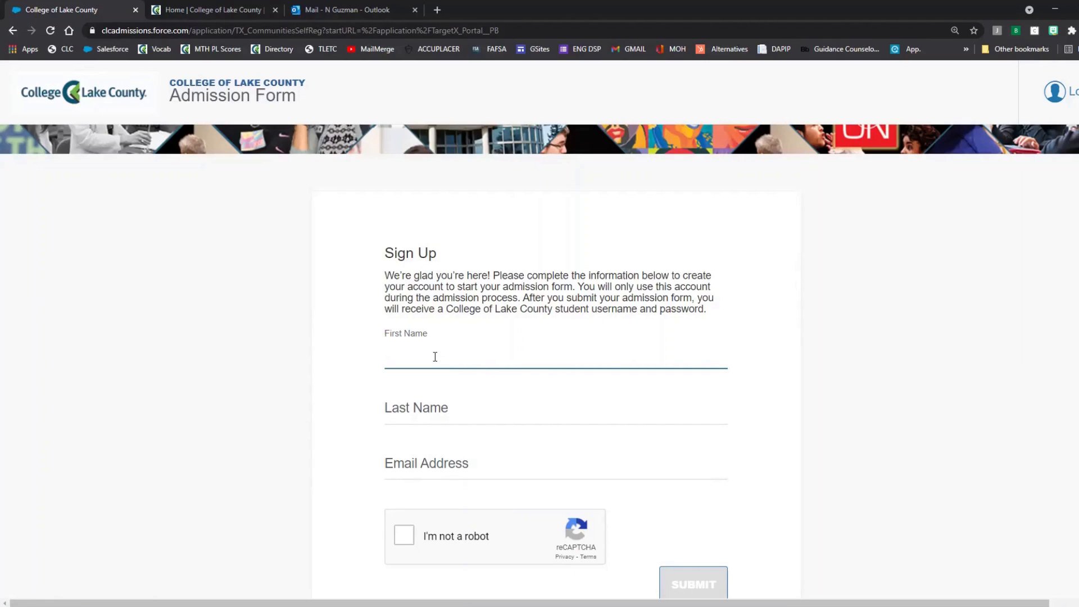
pyautogui.write('Test Norma')
pyautogui.press('Tab')
pyautogui.write('Test ')
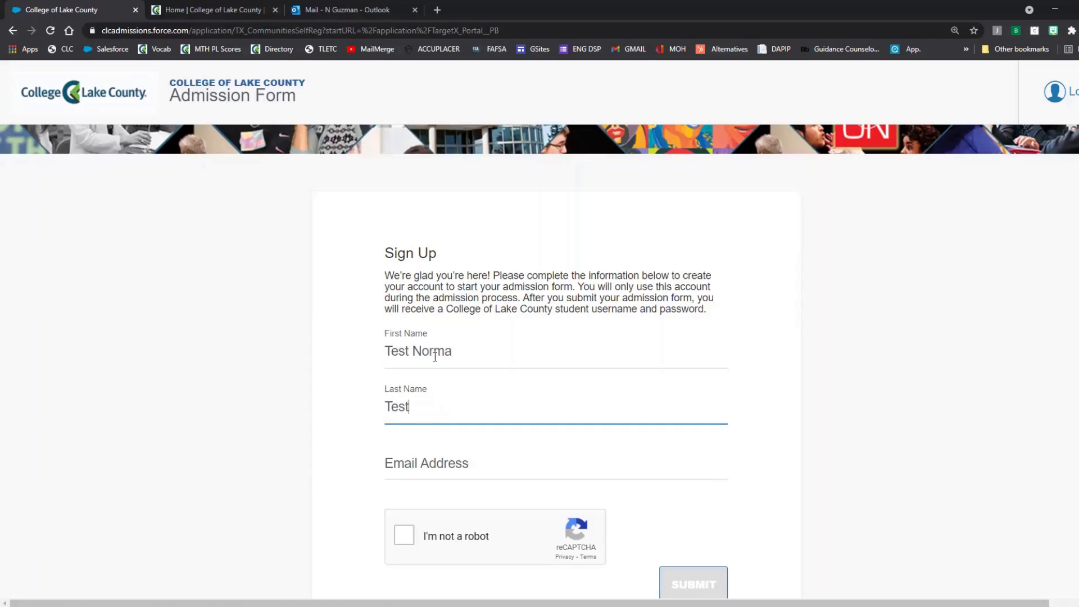
pyautogui.write('Guzman')
pyautogui.press('Tab')
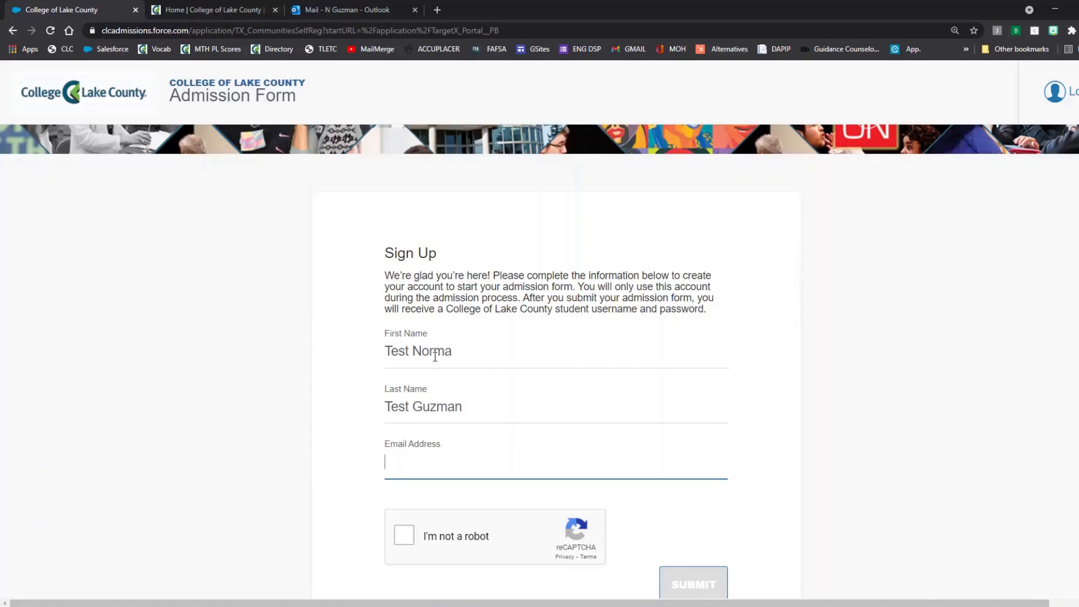
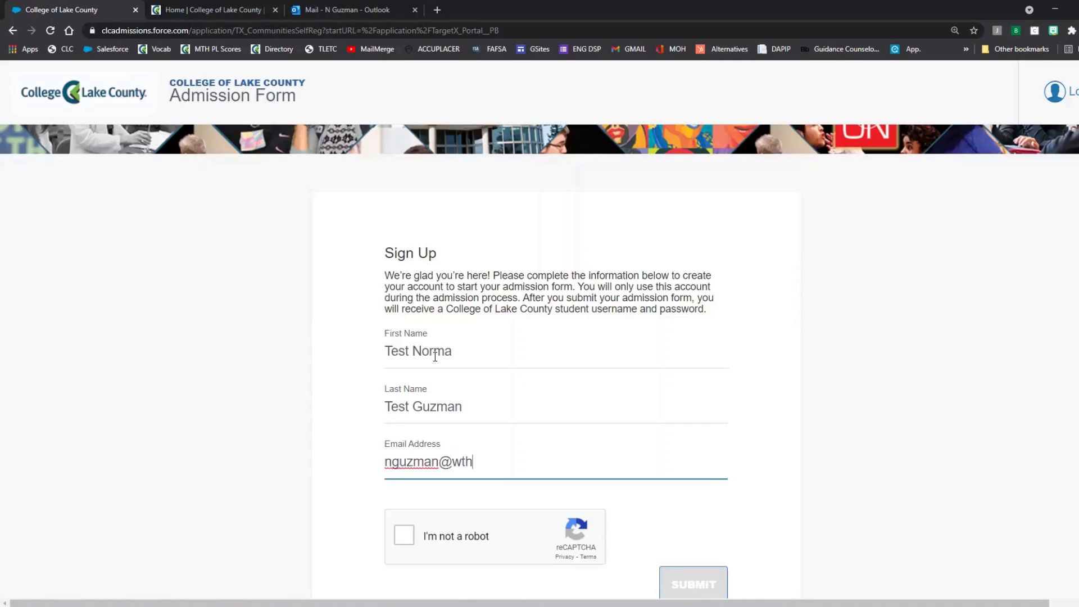
# Step: Tick 'I'm not a robot' and submit the account sign-up
pyautogui.scroll(-1, 510, 489)
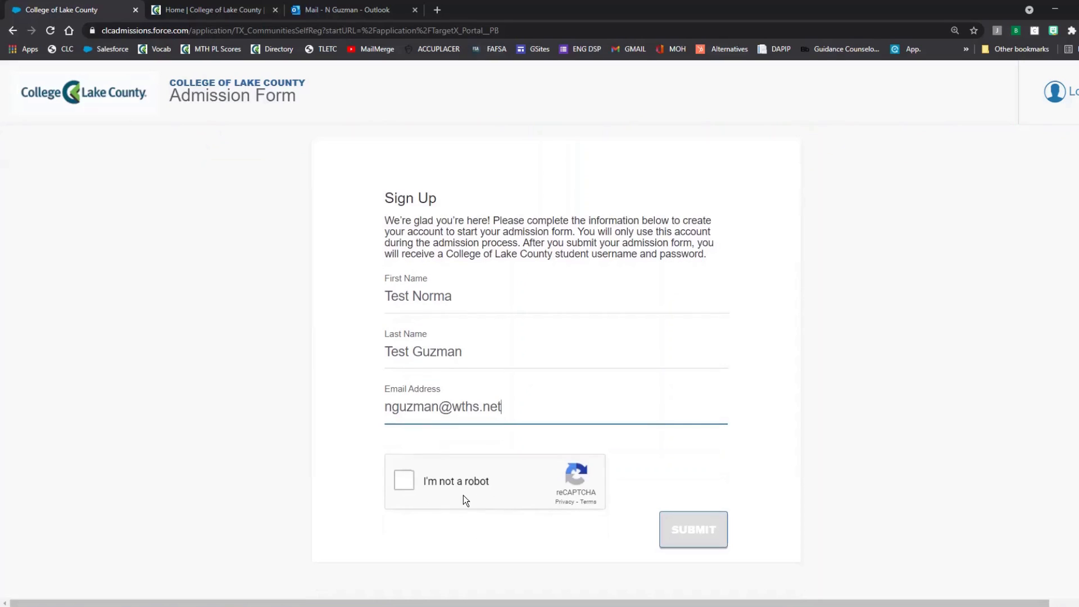
pyautogui.click(399, 483)
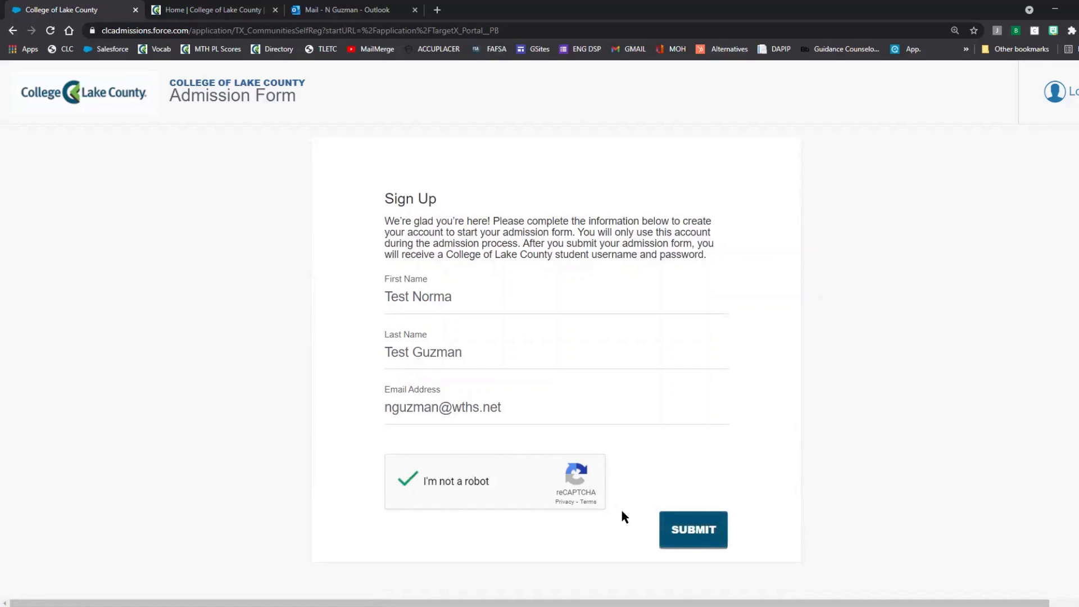
pyautogui.click(677, 535)
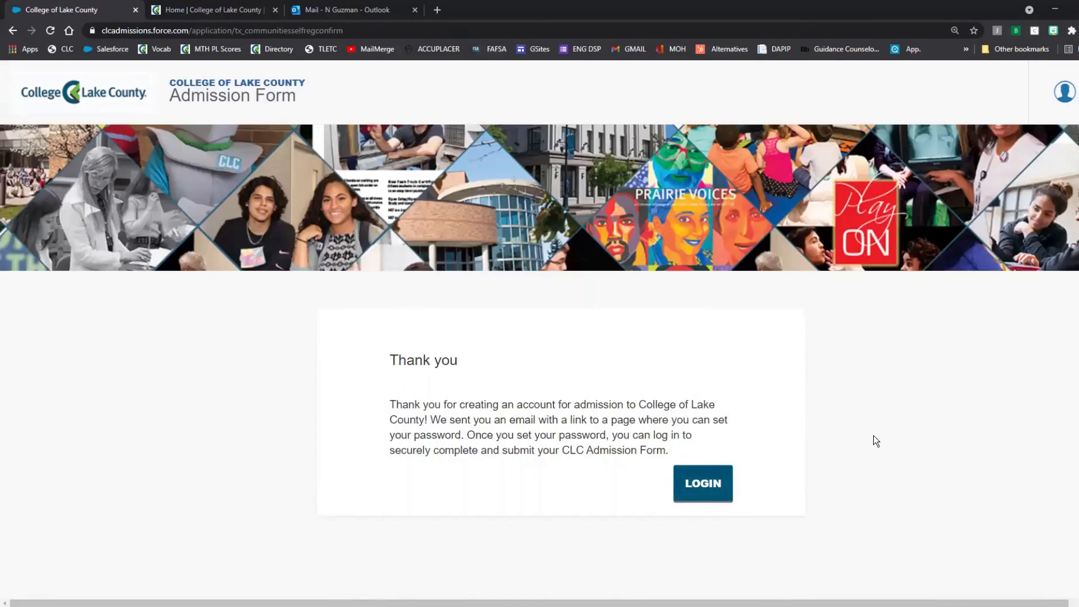
pyautogui.scroll(2, 873, 436)
pyautogui.scroll(-3, 890, 441)
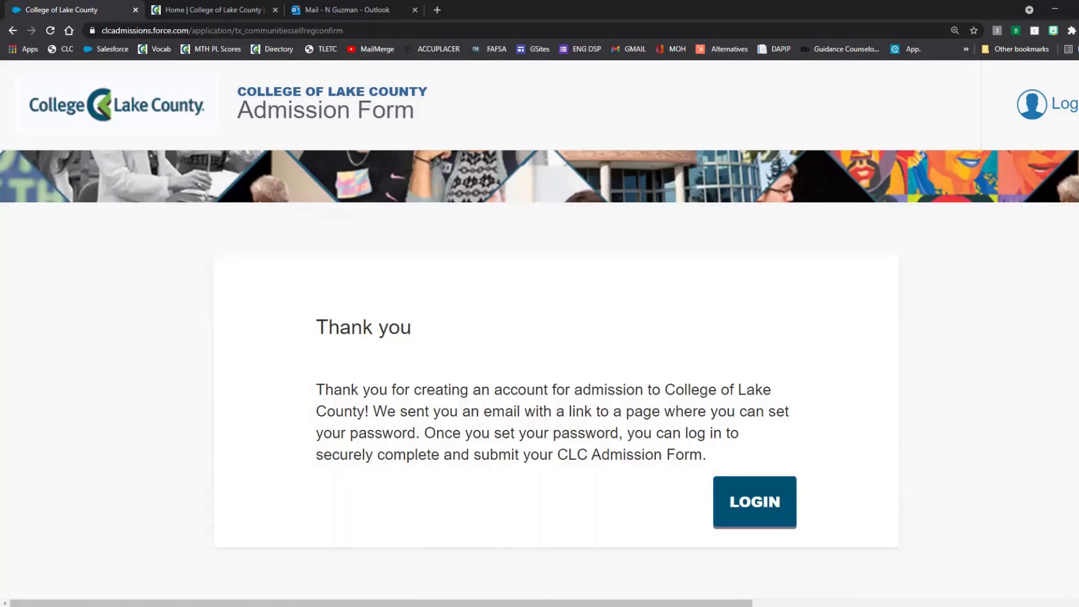
pyautogui.click(347, 10)
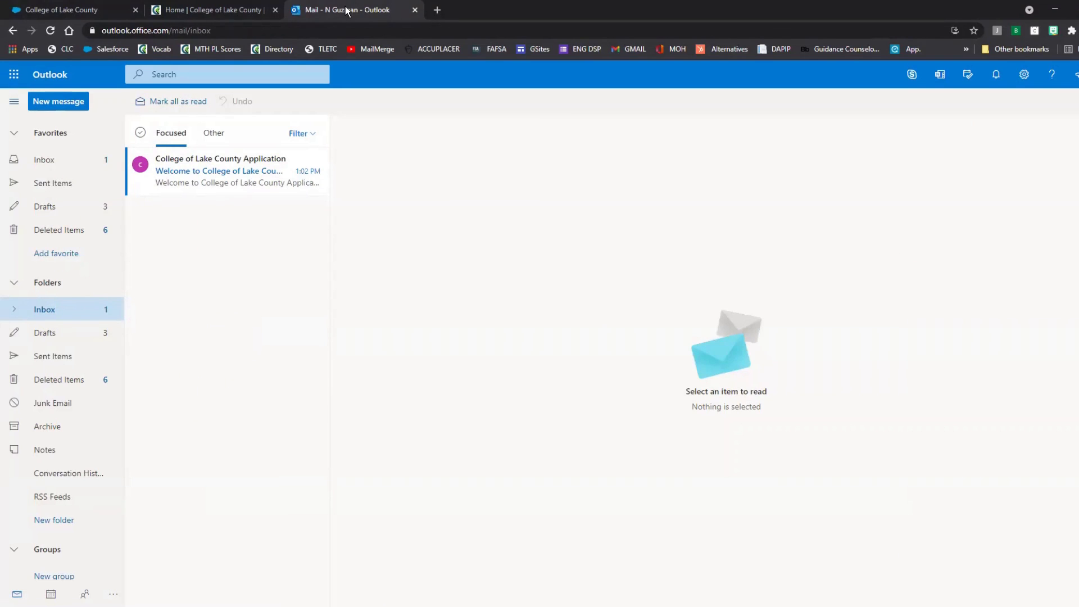
# Step: Open the College of Lake County welcome e-mail and follow its password-setup link
pyautogui.click(222, 179)
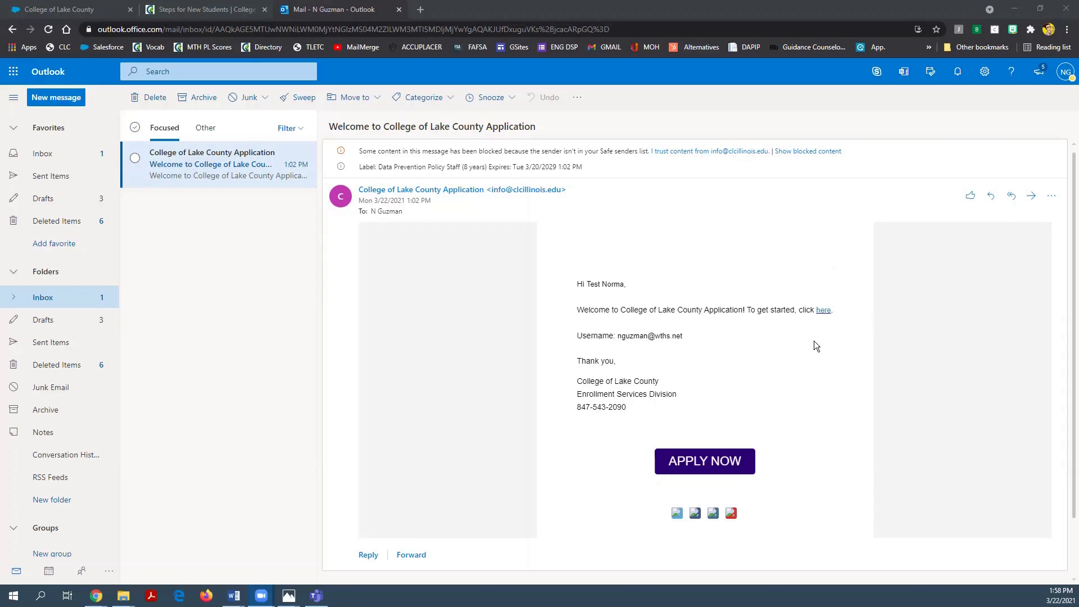
pyautogui.click(824, 311)
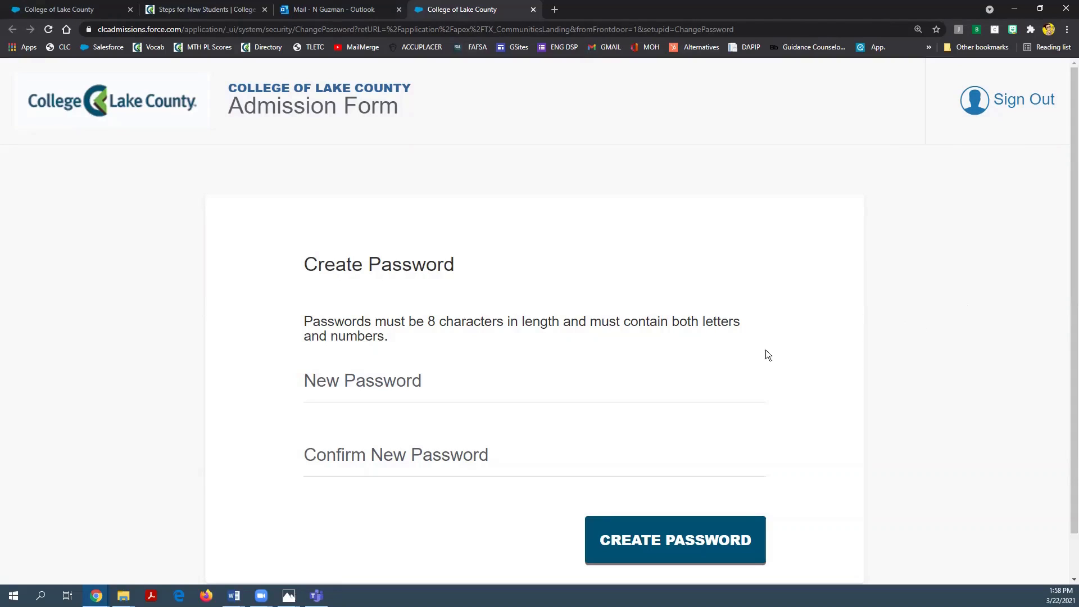
# Step: Enter and confirm the new account password, then create it
pyautogui.click(394, 380)
pyautogui.write('••••••••••••')
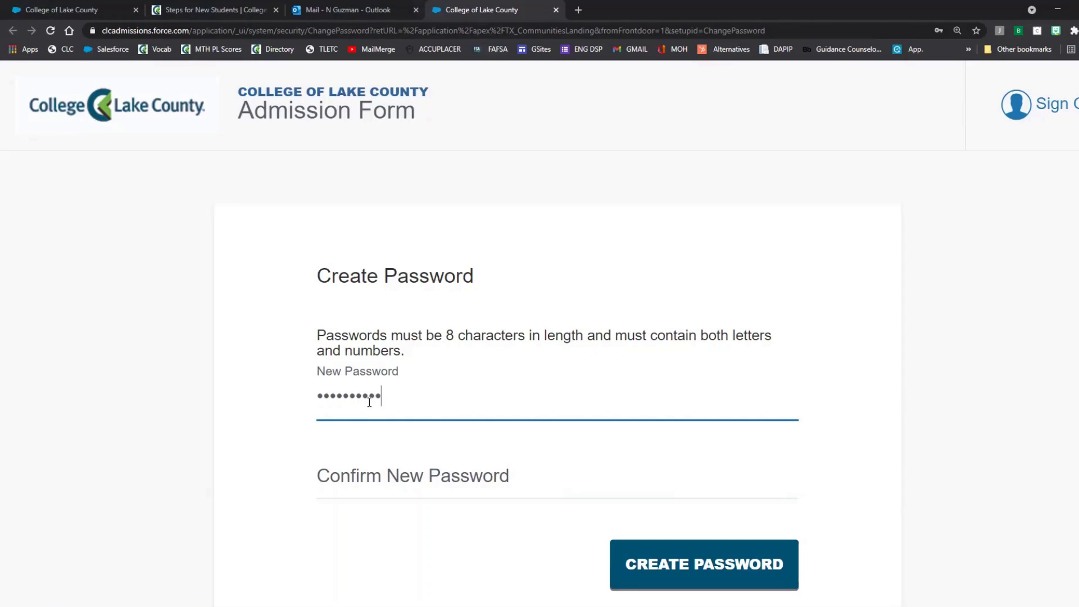
pyautogui.click(392, 481)
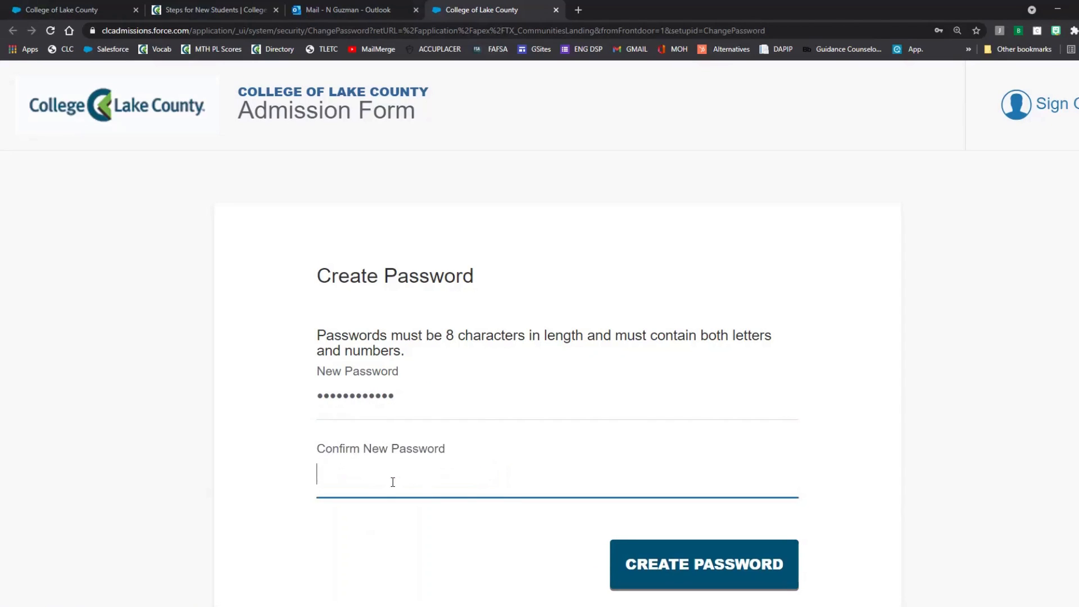
pyautogui.write('••••••••••••')
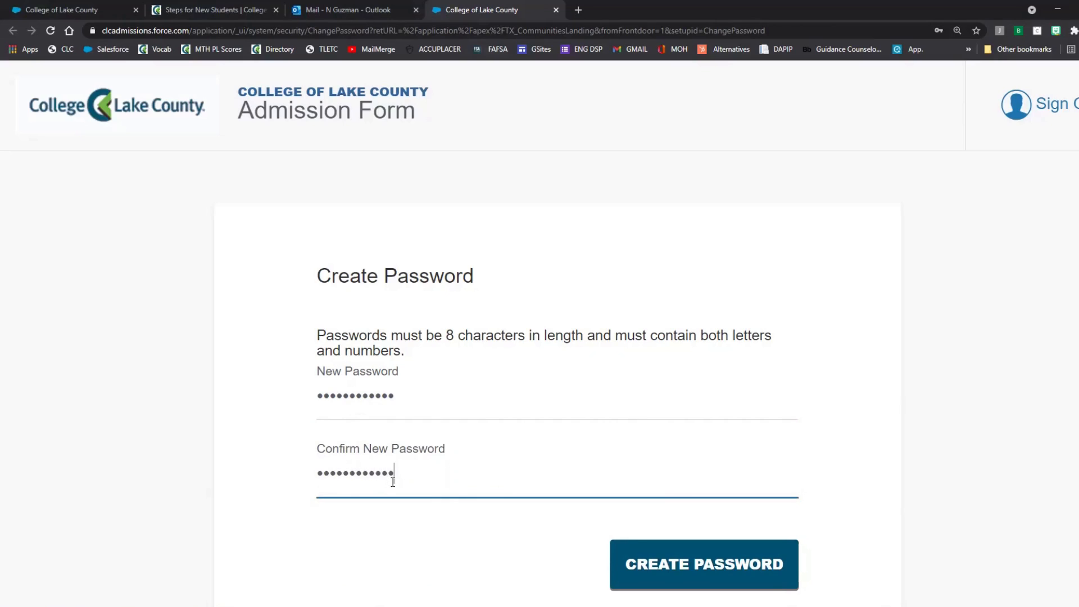
pyautogui.click(776, 579)
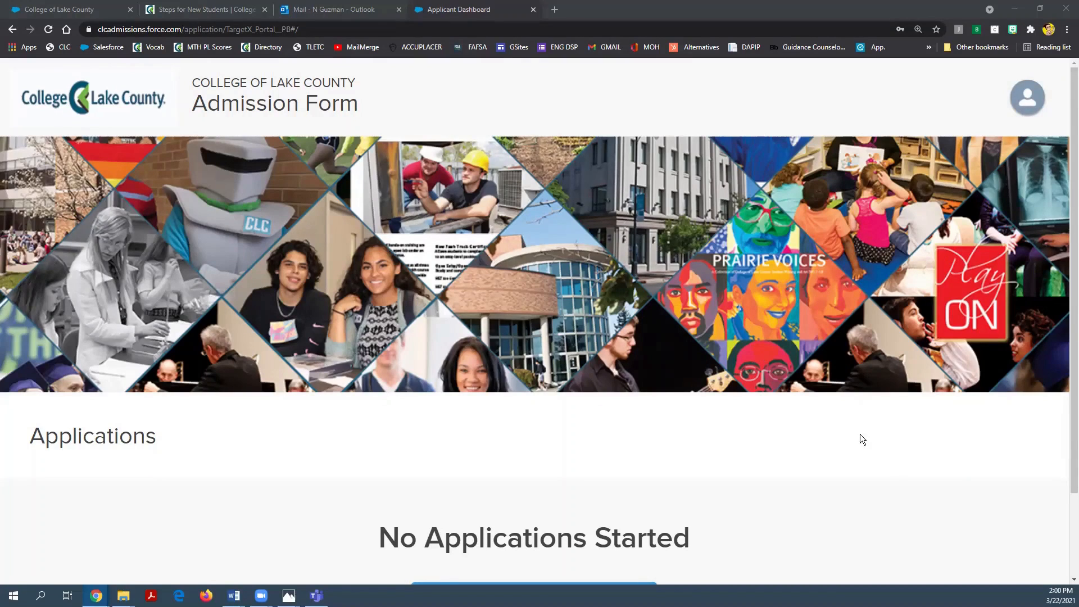
# Step: Start a new admission application and scroll down to the I want to, F-1 visa and Term questions
pyautogui.scroll(-2, 901, 467)
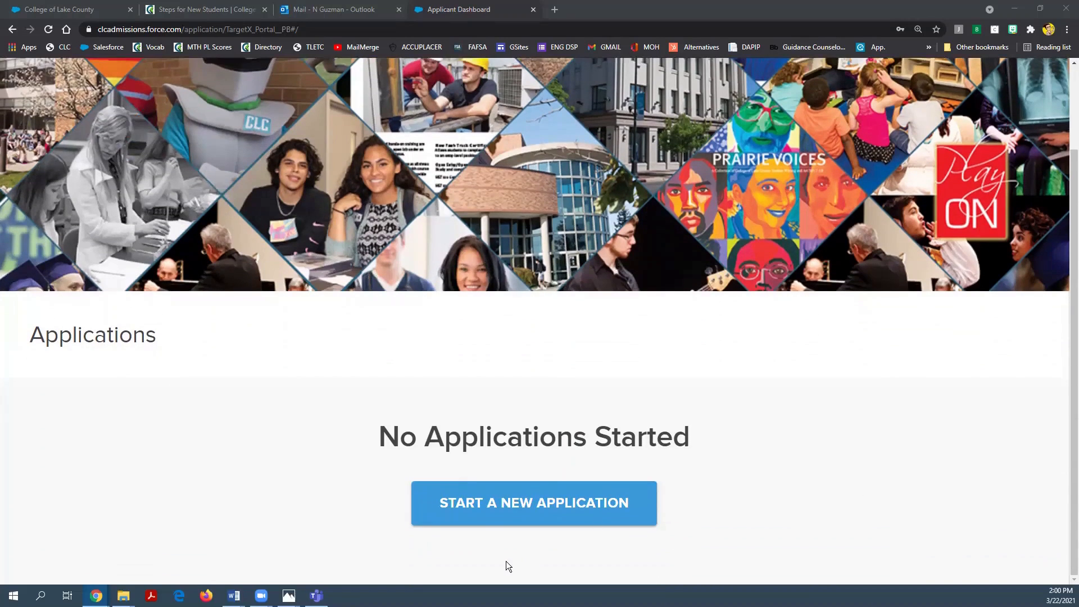
pyautogui.click(554, 511)
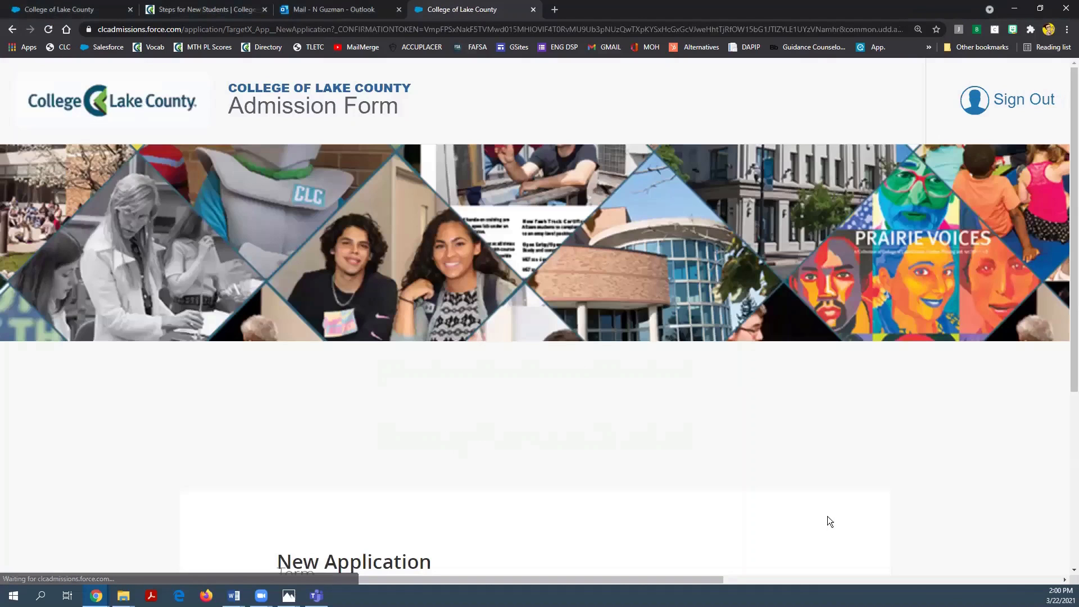
pyautogui.scroll(-7, 825, 505)
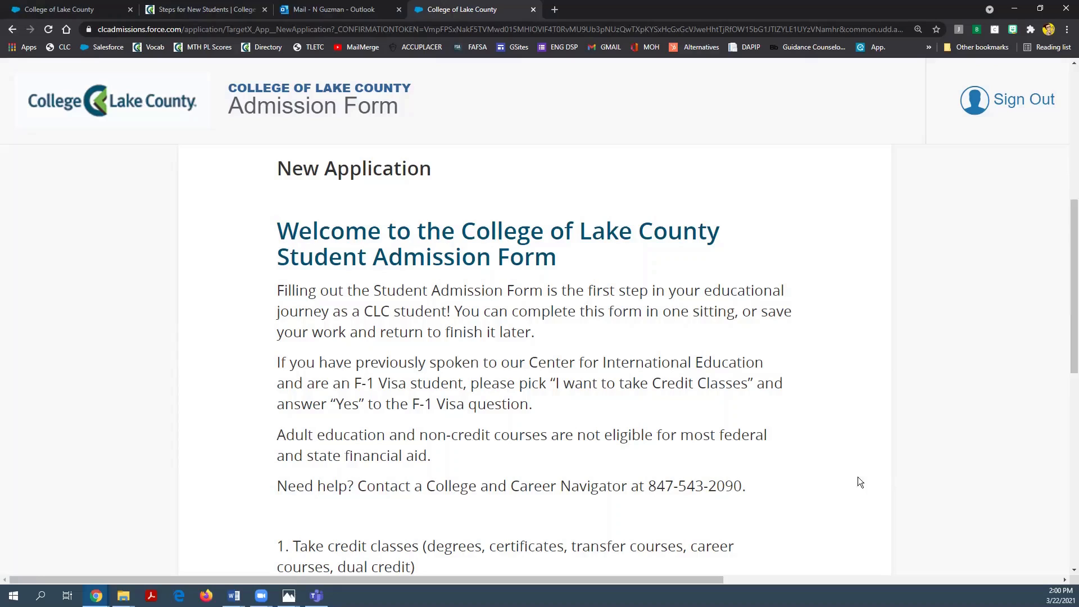
pyautogui.scroll(-5, 834, 463)
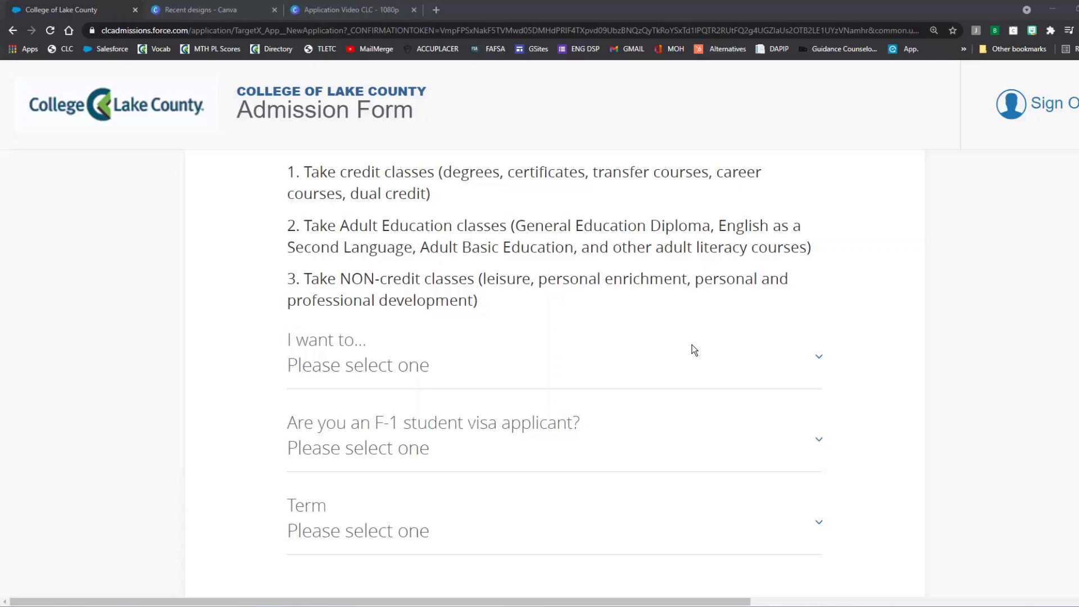
# Step: Answer '1. Take credit classes', F-1 visa 'No' and Term 'Fall 2021', then update the application
pyautogui.click(672, 365)
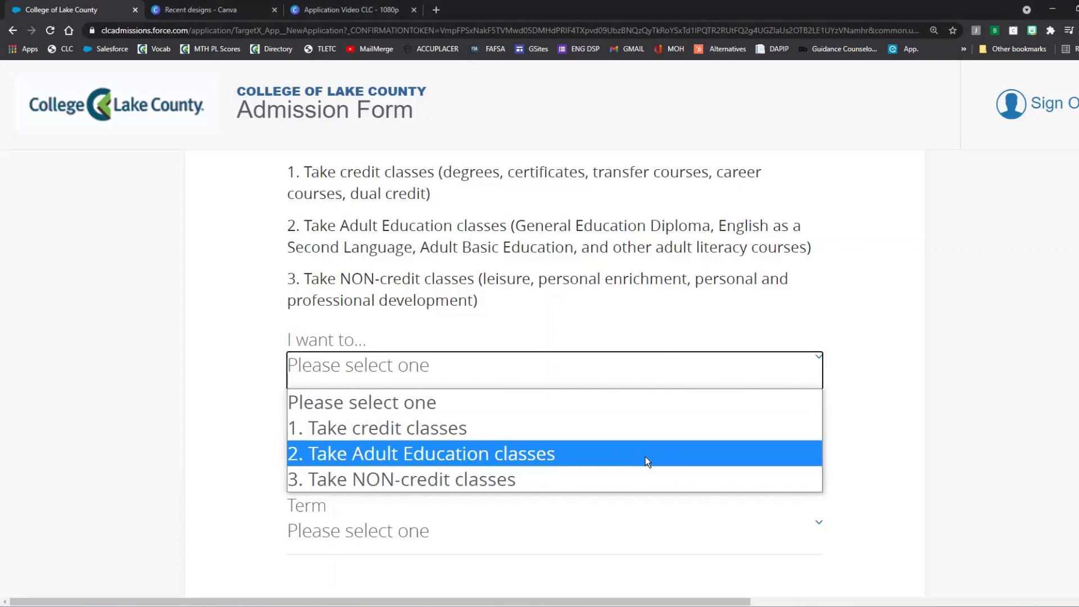
pyautogui.click(638, 434)
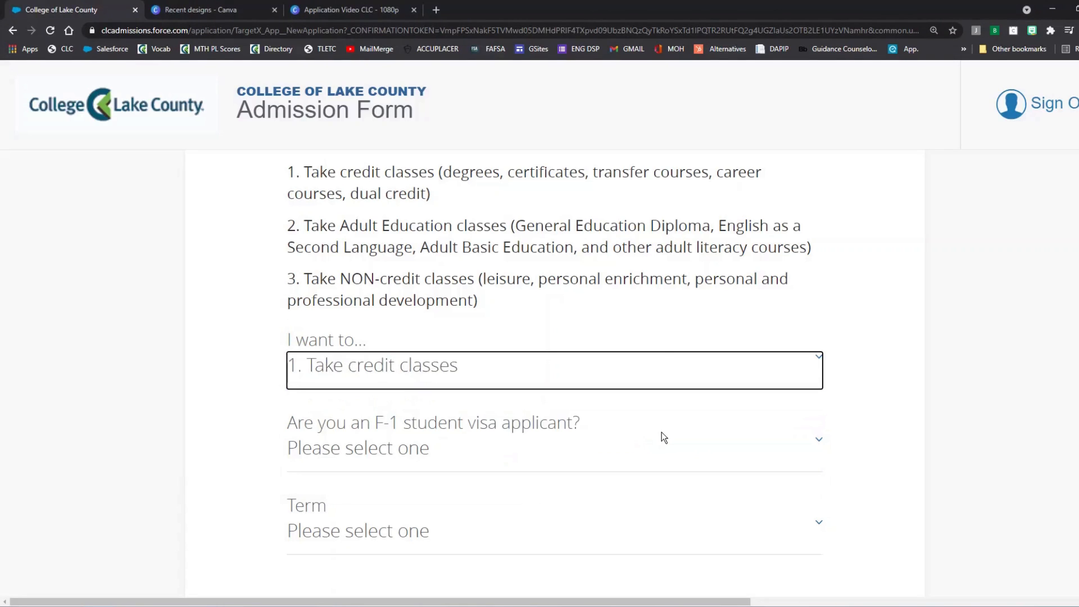
pyautogui.scroll(-1, 1023, 439)
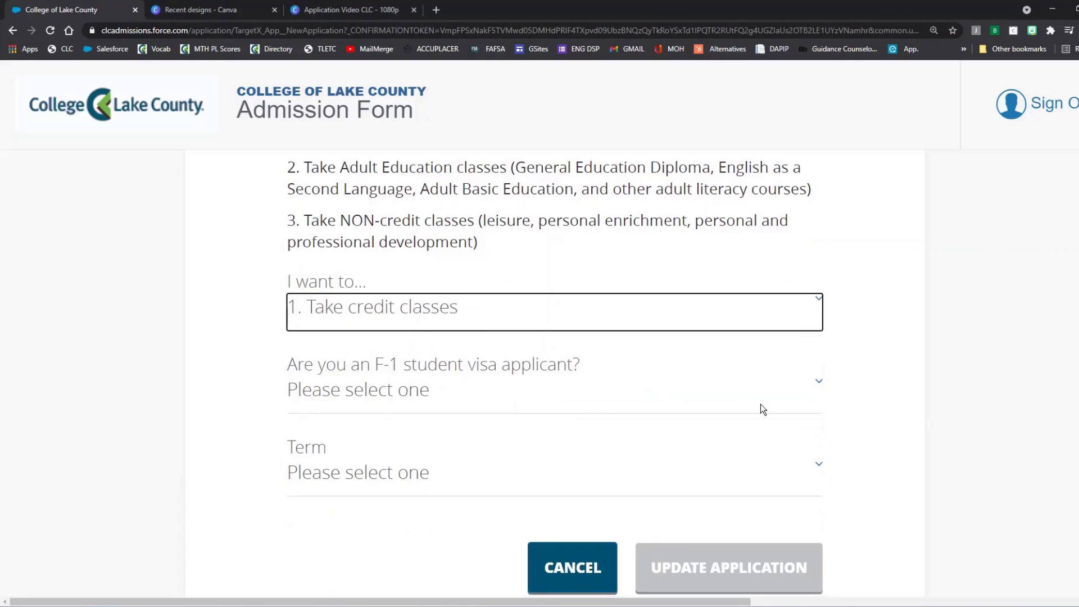
pyautogui.click(718, 397)
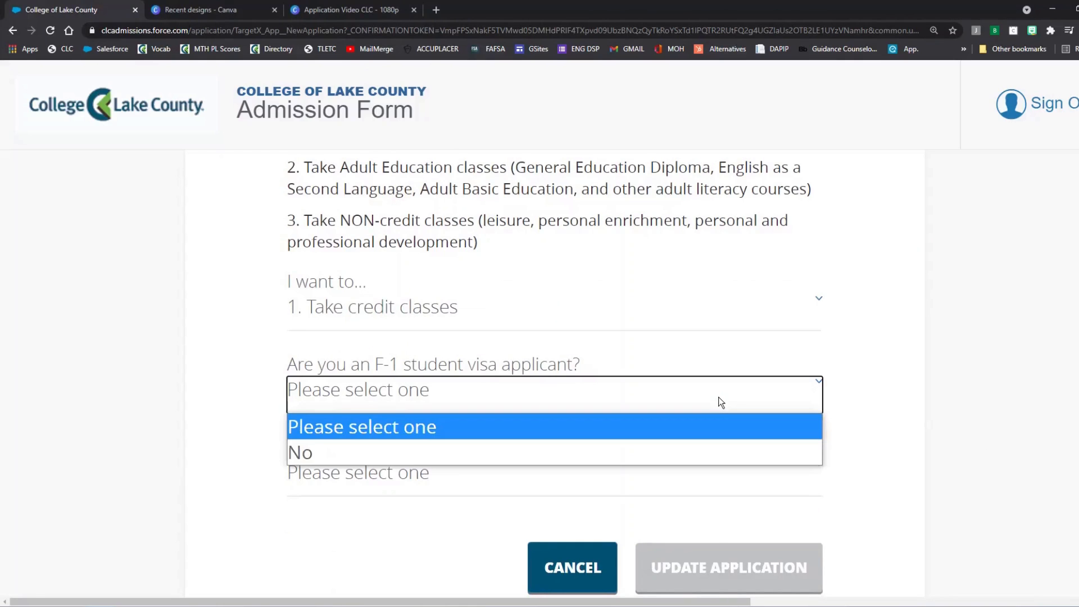
pyautogui.click(700, 452)
pyautogui.scroll(-1, 700, 452)
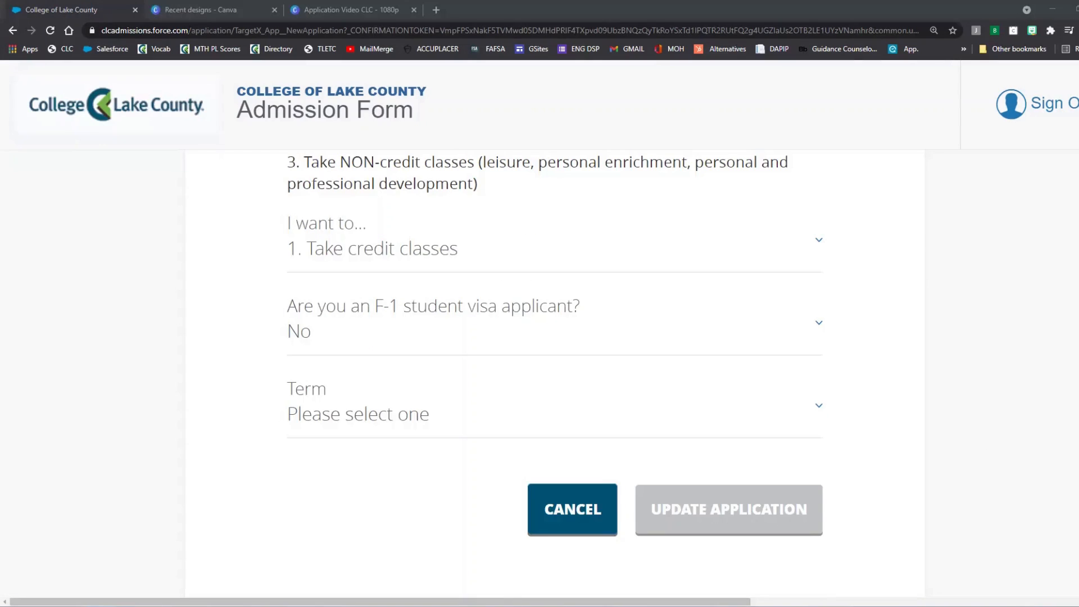
pyautogui.click(550, 425)
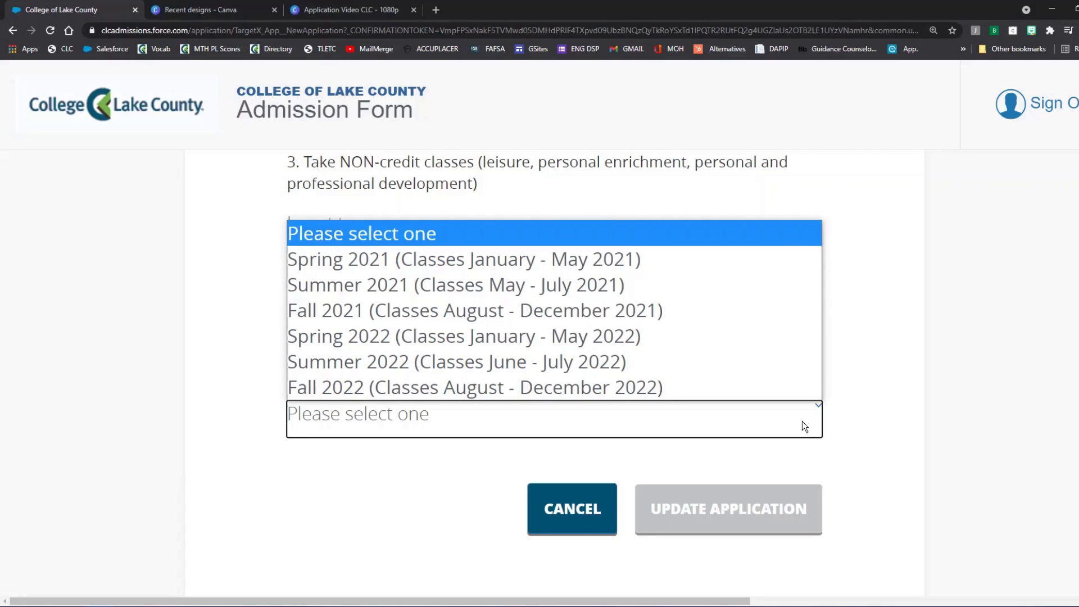
pyautogui.click(497, 310)
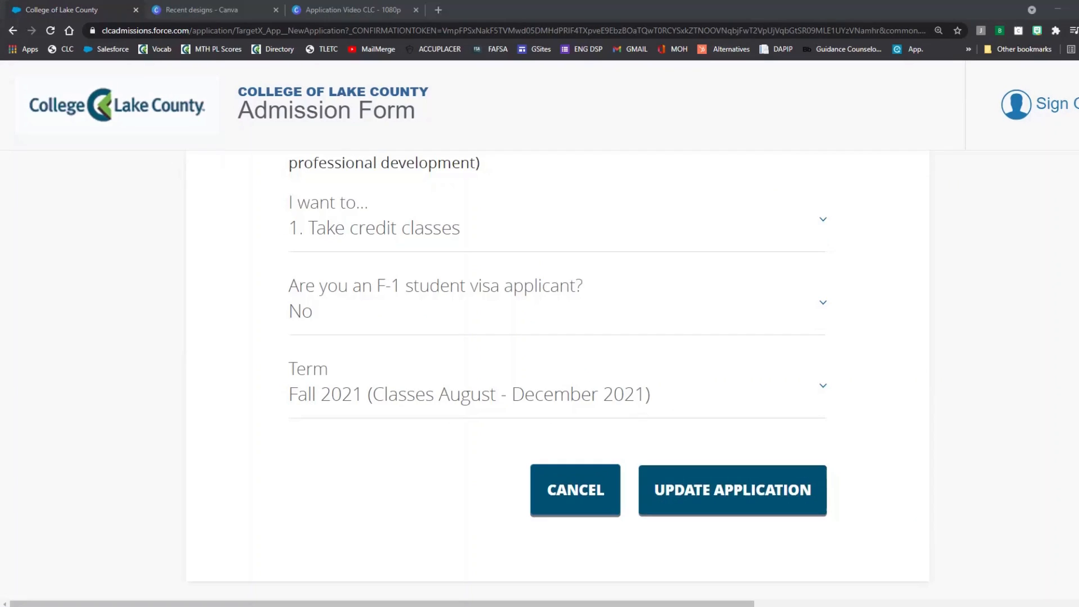
pyautogui.click(795, 508)
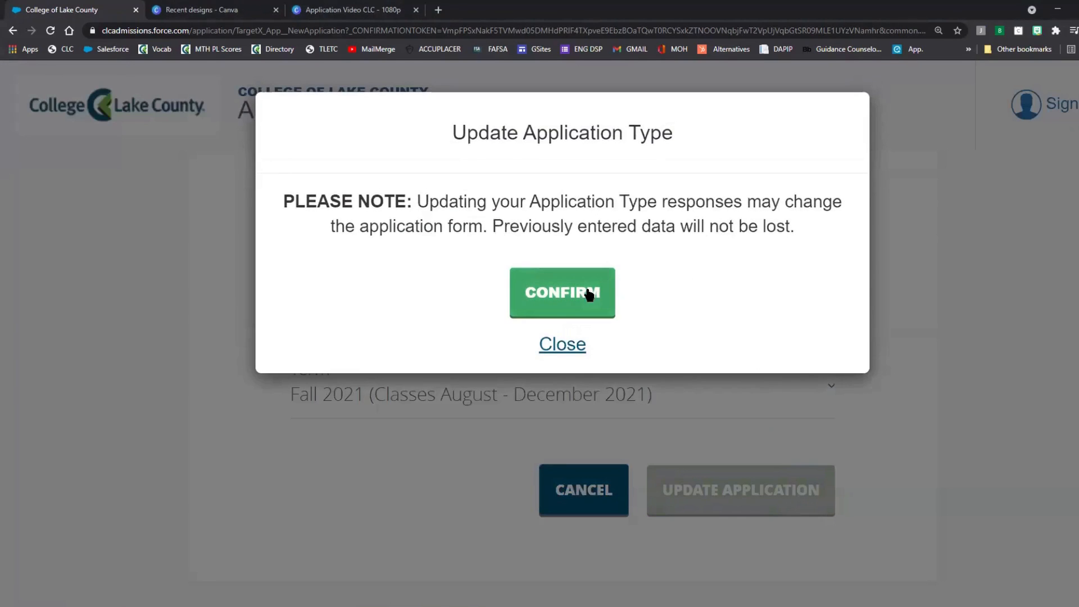
# Step: Confirm the application type, then reopen Personal Information for editing from the application review
pyautogui.click(588, 293)
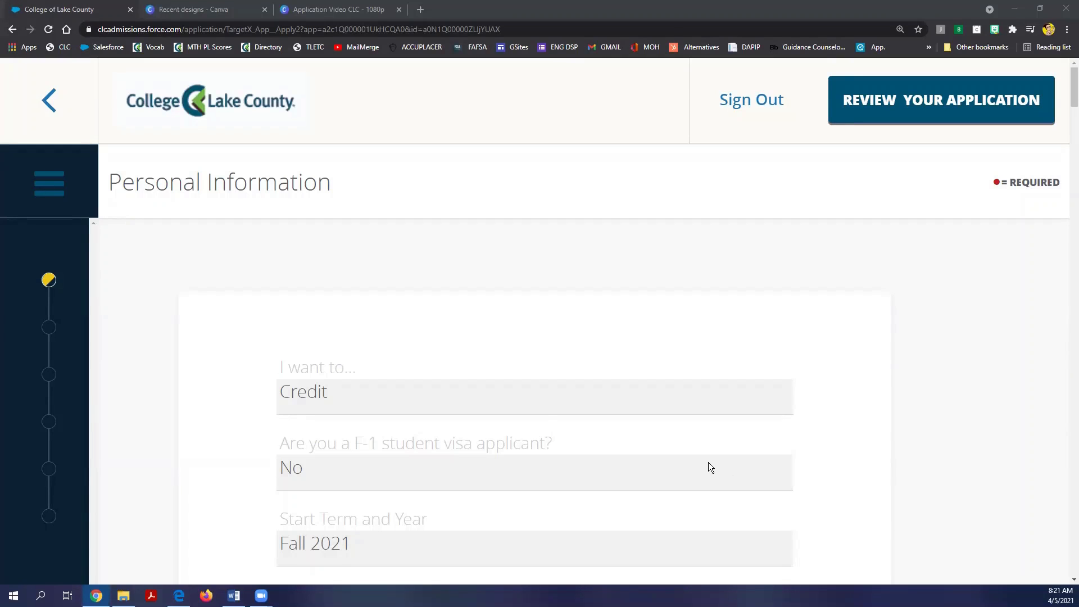
pyautogui.click(53, 195)
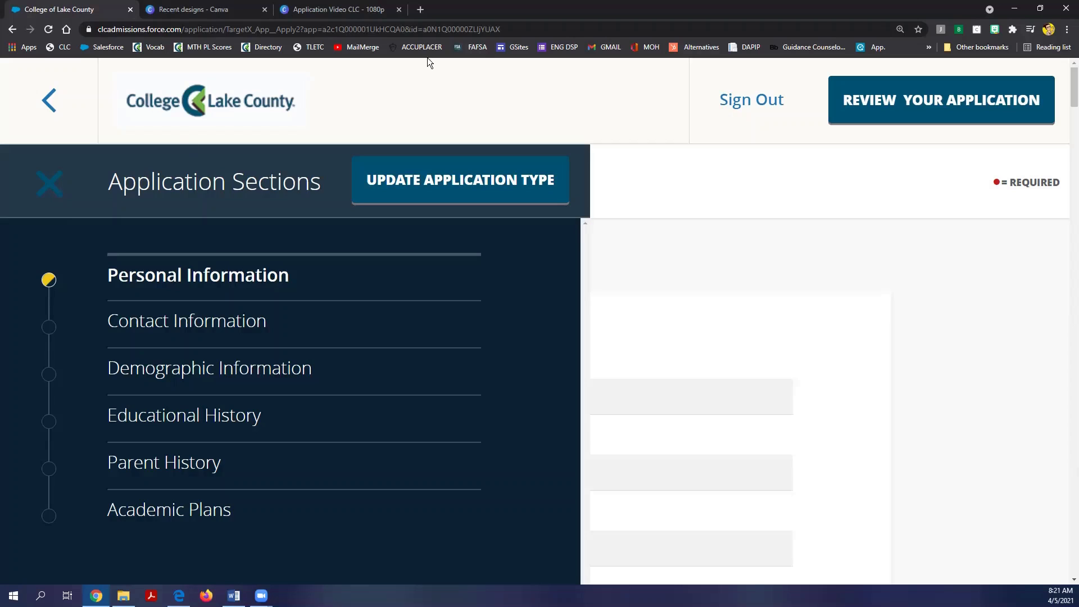
pyautogui.click(933, 110)
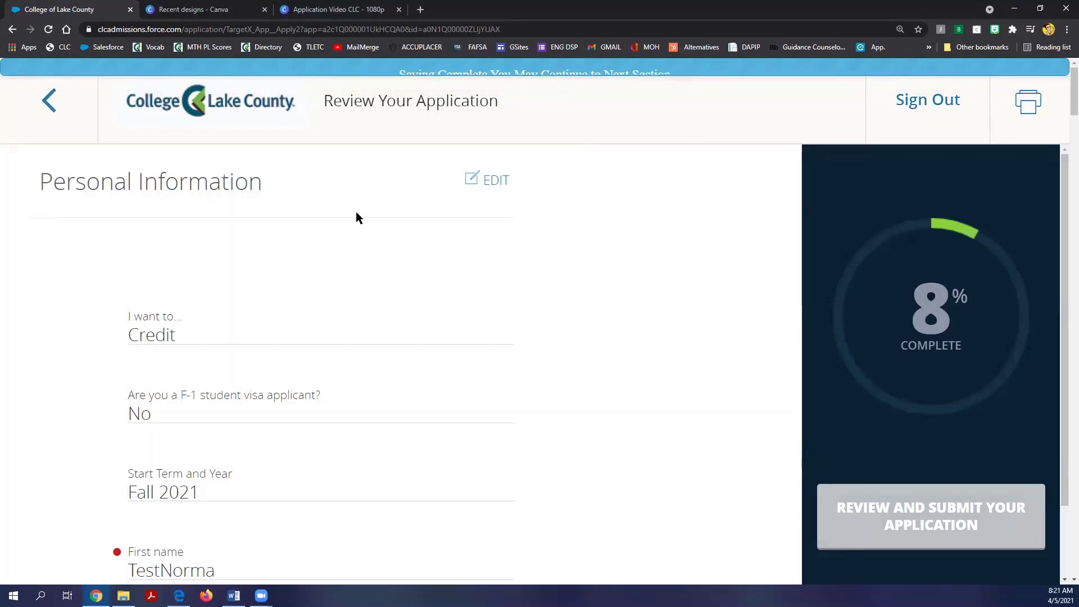
pyautogui.click(496, 186)
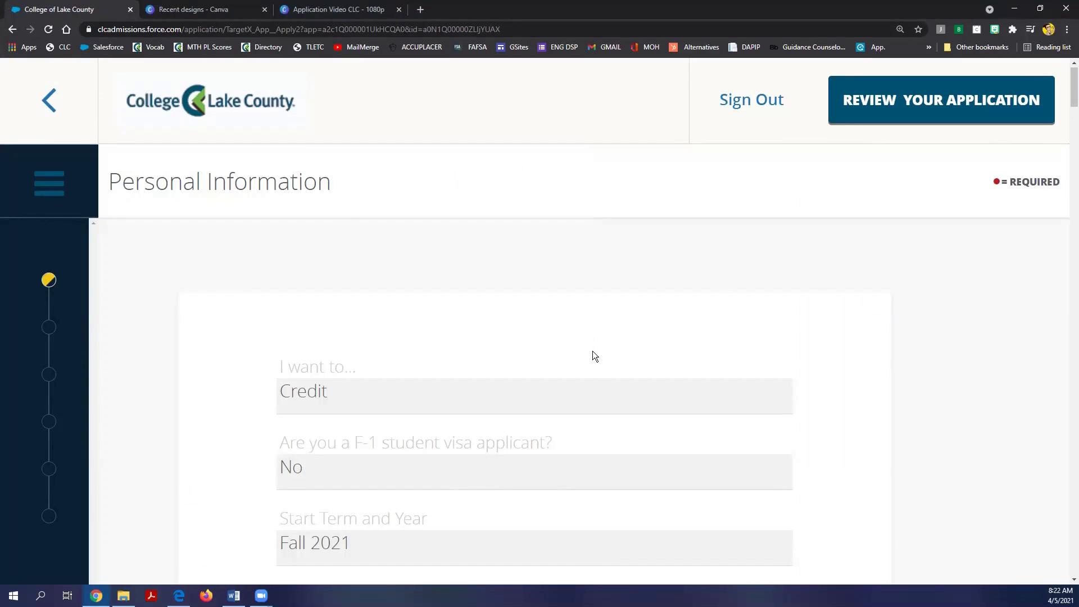
# Step: Enter the middle name below the first name and move to the Maiden name field
pyautogui.scroll(-5, 592, 351)
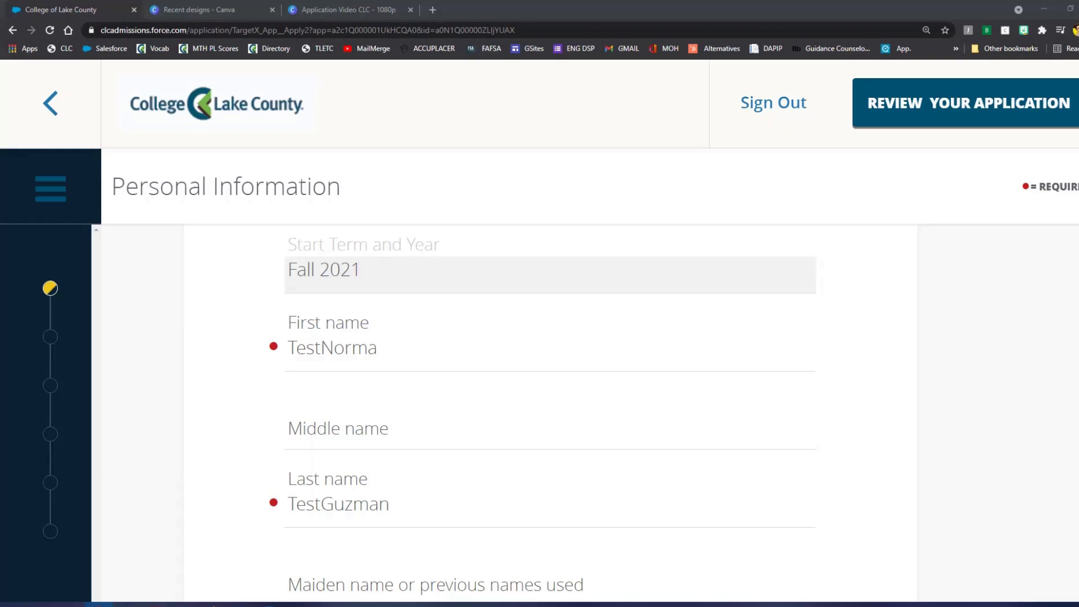
pyautogui.click(393, 436)
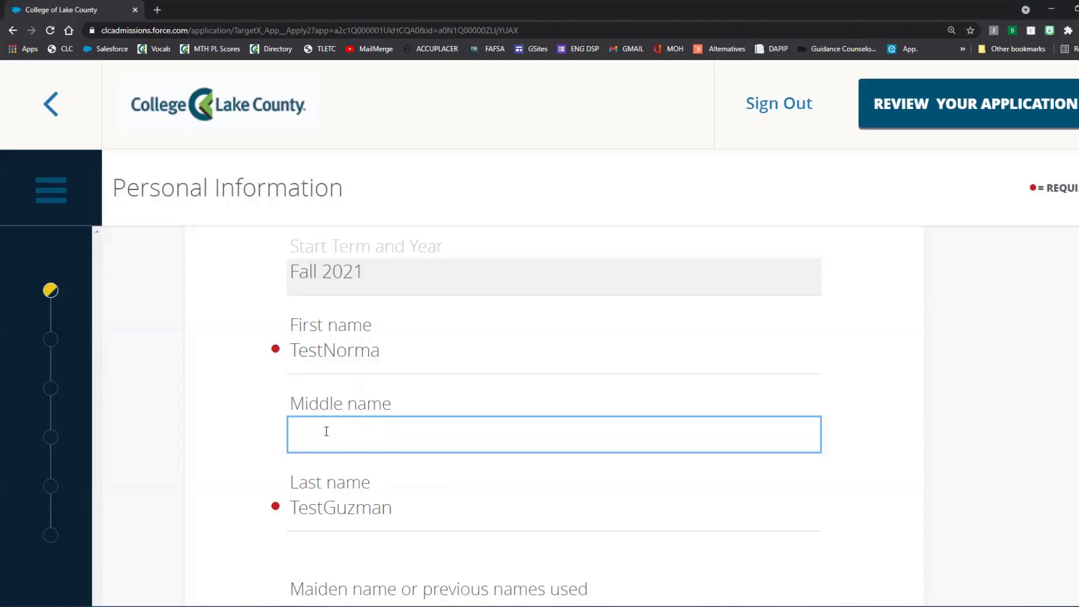
pyautogui.write('TestAnaTest')
pyautogui.click(971, 416)
pyautogui.scroll(1, 971, 416)
pyautogui.scroll(-1, 971, 411)
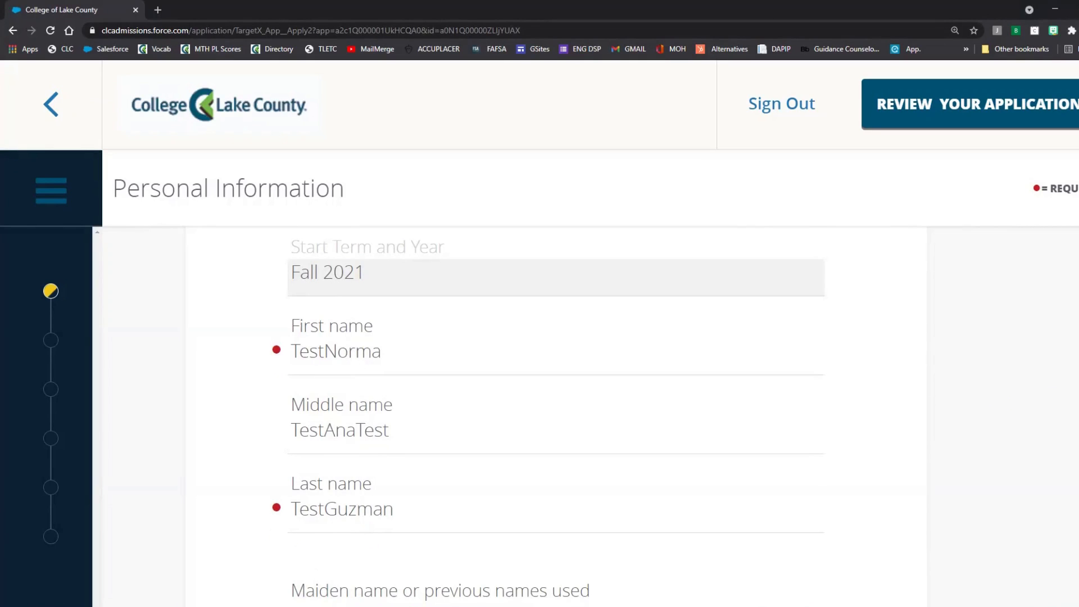
pyautogui.scroll(-1, 548, 414)
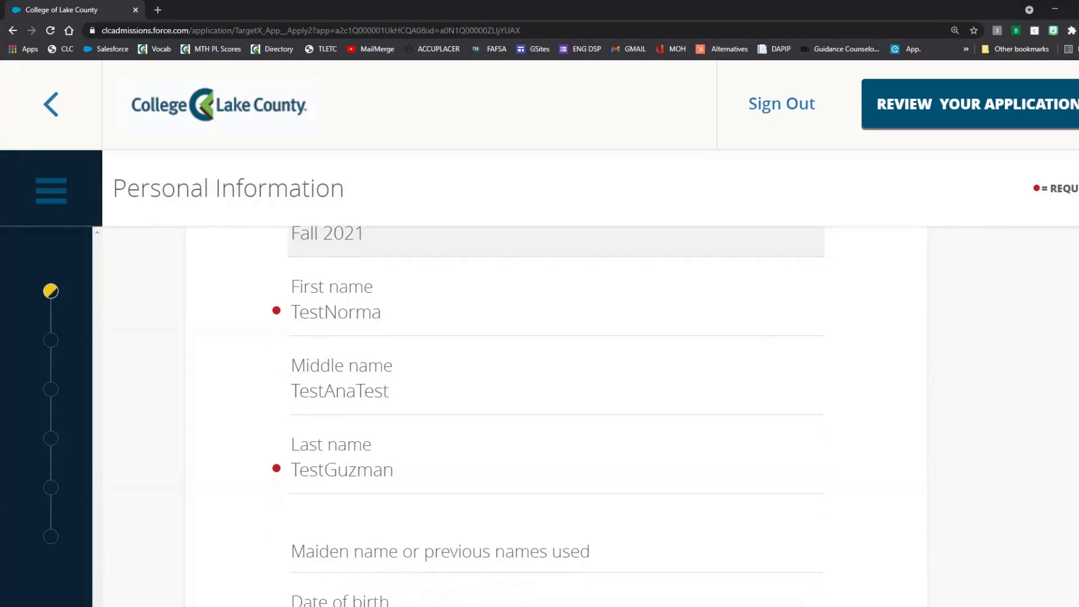
pyautogui.click(338, 547)
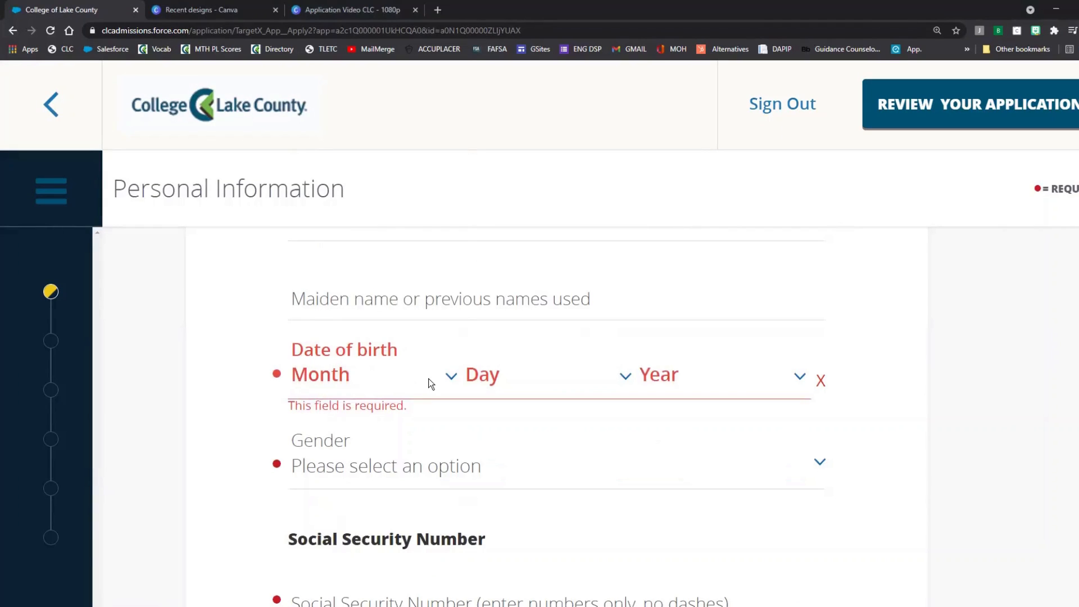
# Step: Set the date of birth to May 1, 2009
pyautogui.click(430, 376)
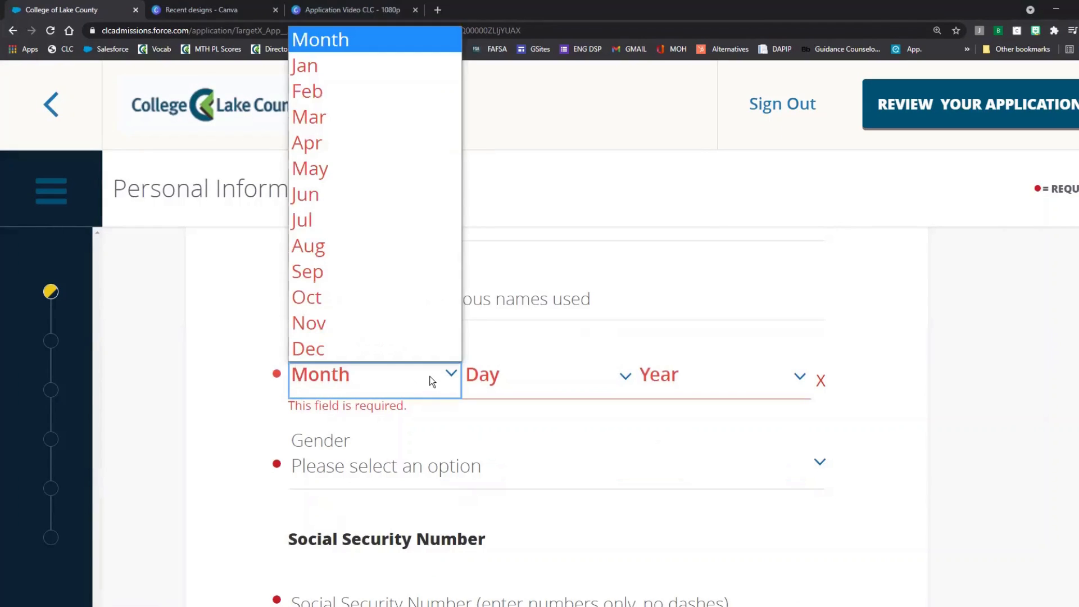
pyautogui.click(380, 169)
pyautogui.click(553, 371)
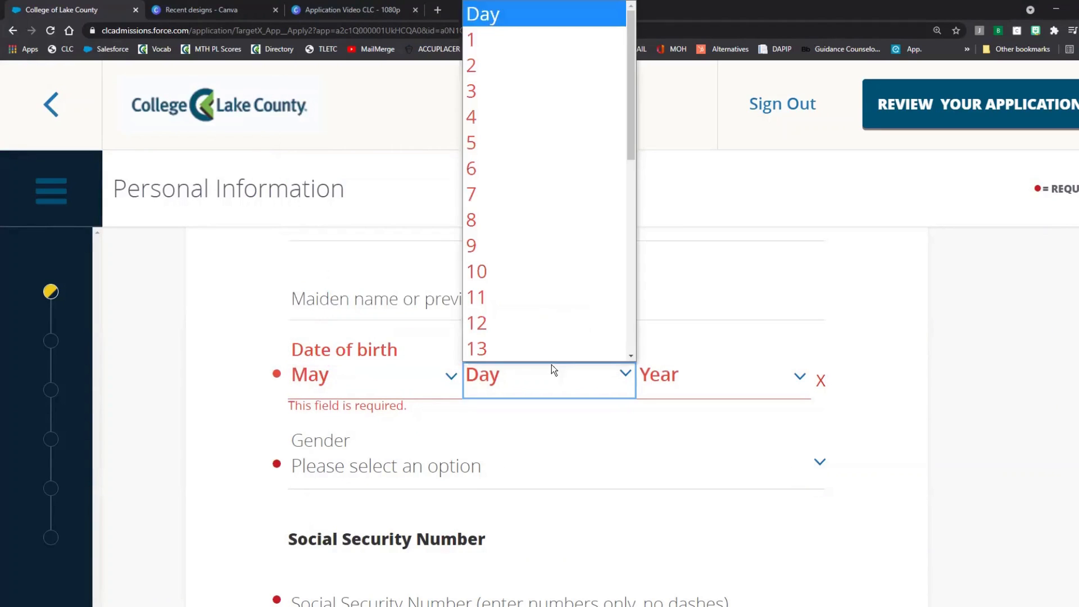
pyautogui.click(506, 48)
pyautogui.click(686, 373)
pyautogui.click(720, 314)
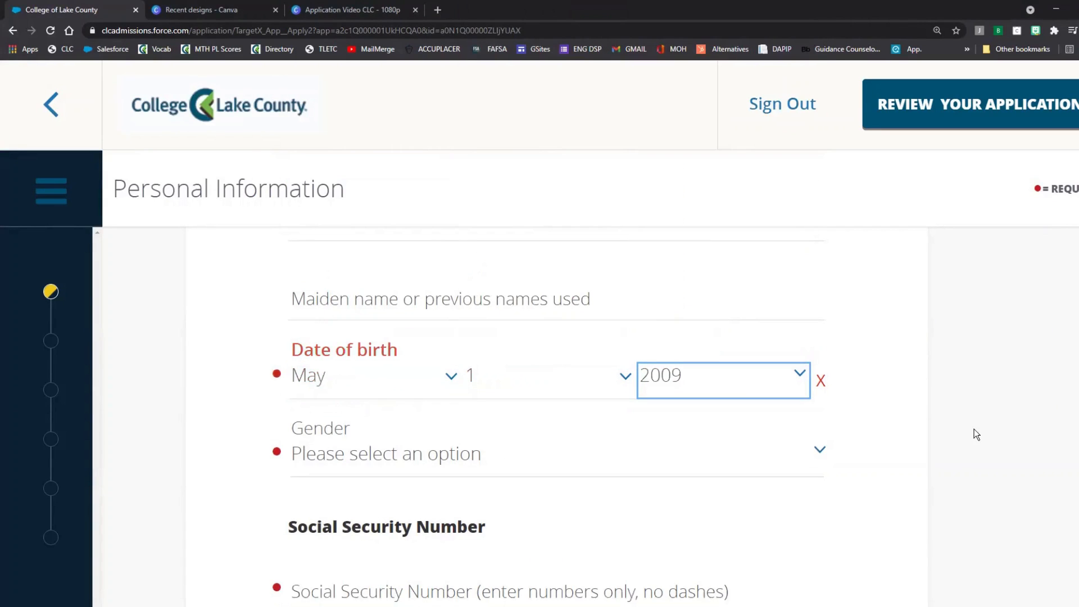
# Step: Set Gender to Female
pyautogui.scroll(-1, 342, 436)
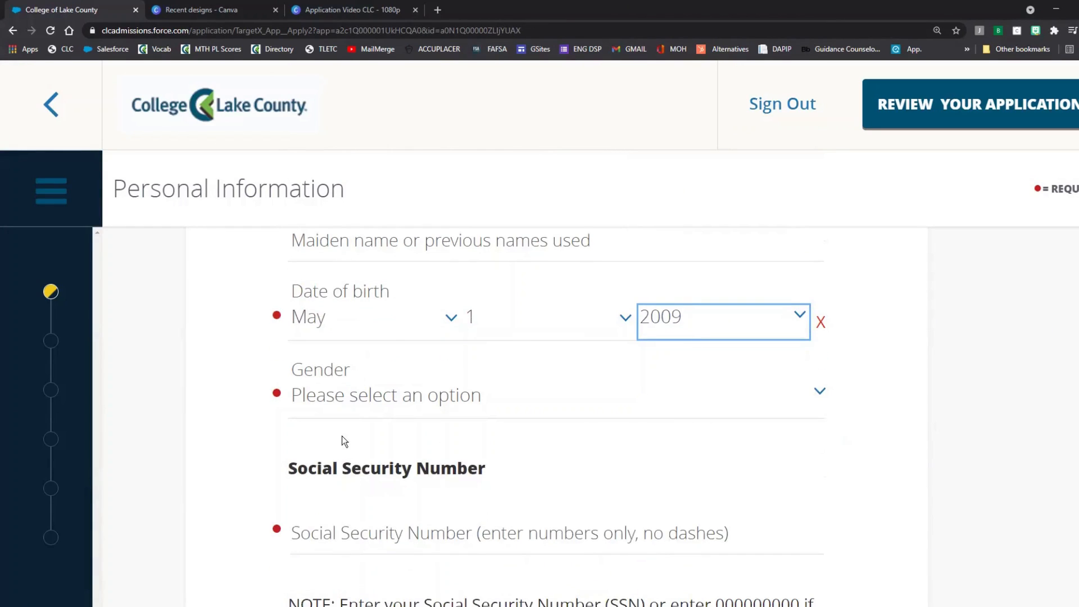
pyautogui.click(350, 411)
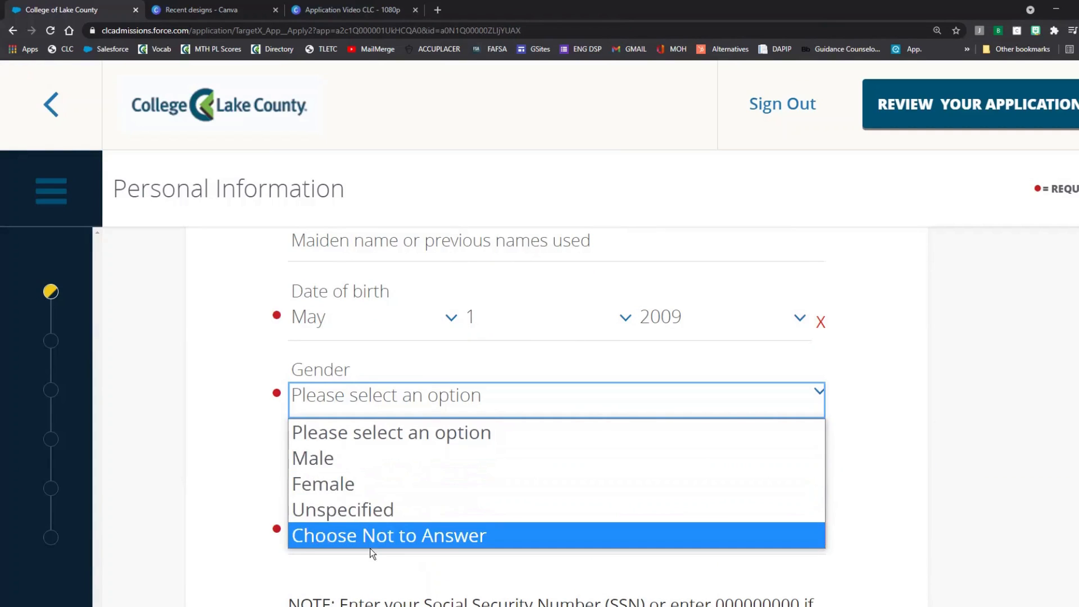
pyautogui.click(367, 484)
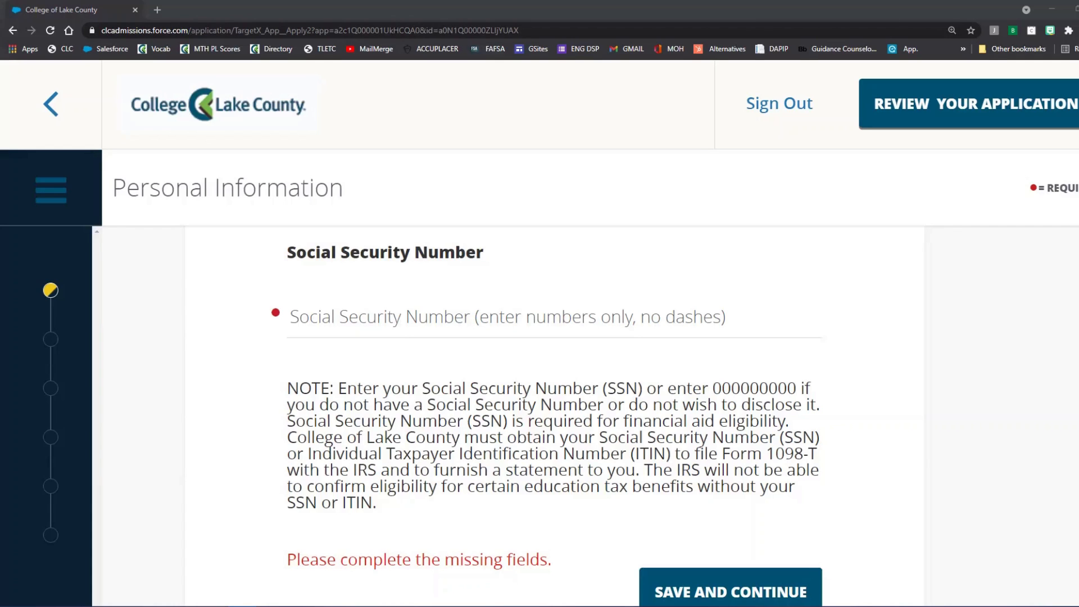
# Step: Enter the Social Security Number and save Personal Information to reach Contact Information
pyautogui.scroll(-1, 541, 417)
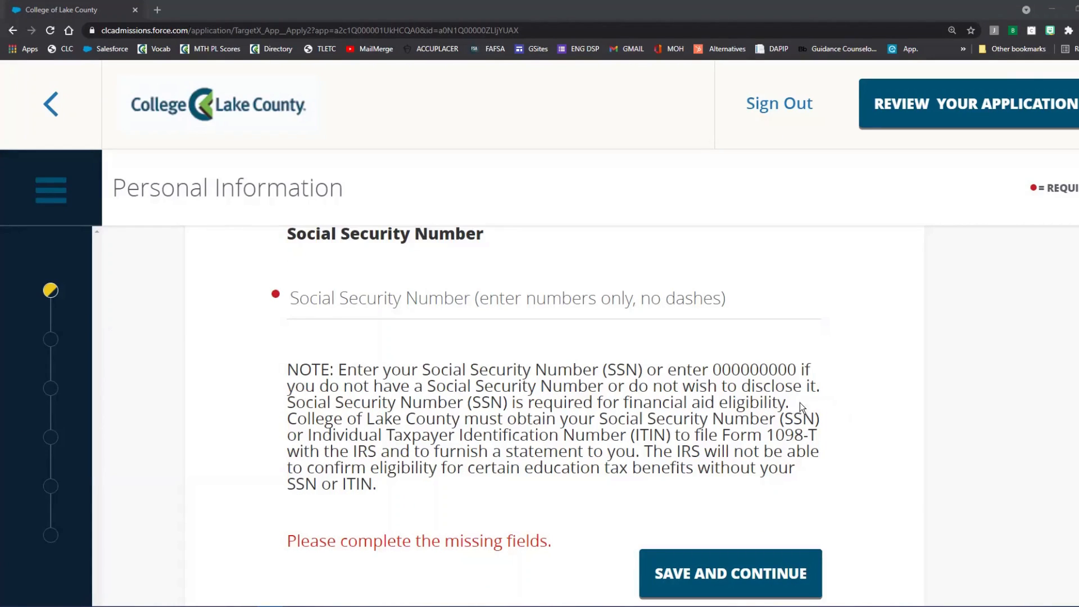
pyautogui.click(441, 299)
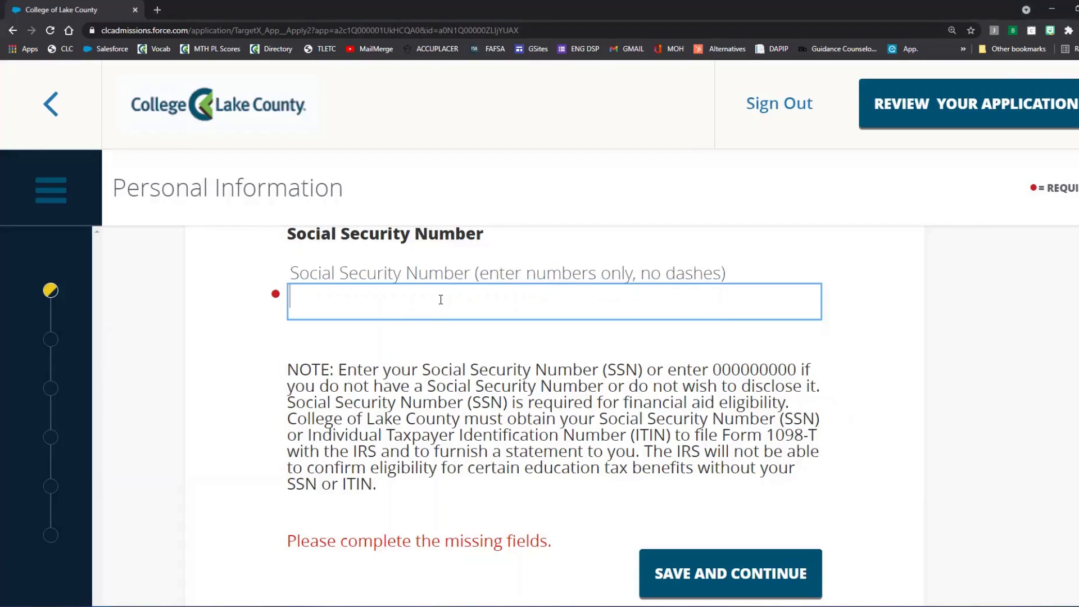
pyautogui.write('00000')
pyautogui.write('264')
pyautogui.write('2')
pyautogui.click(976, 346)
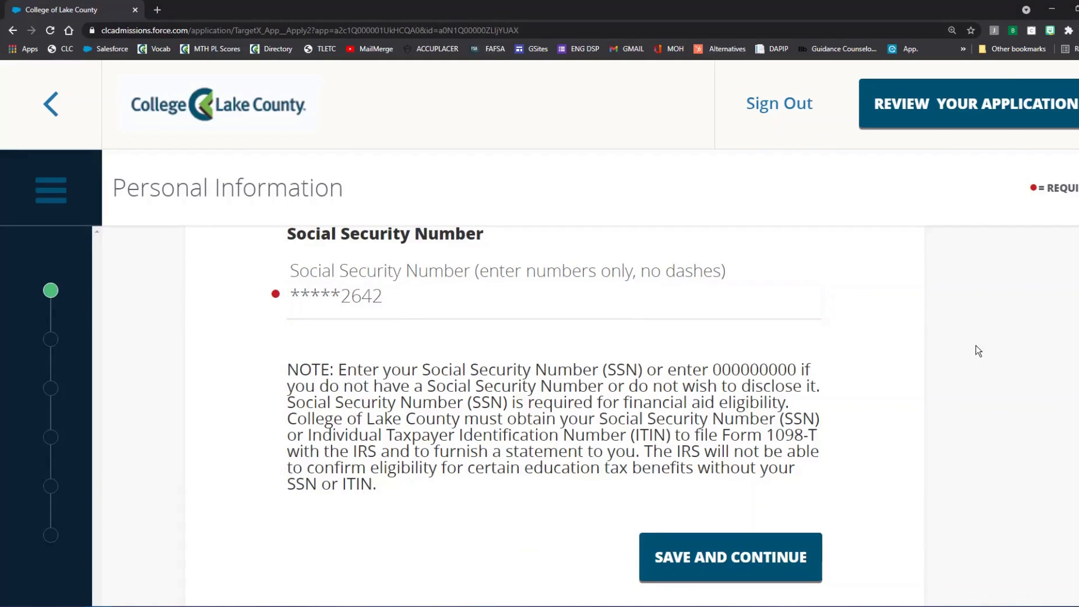
pyautogui.click(774, 563)
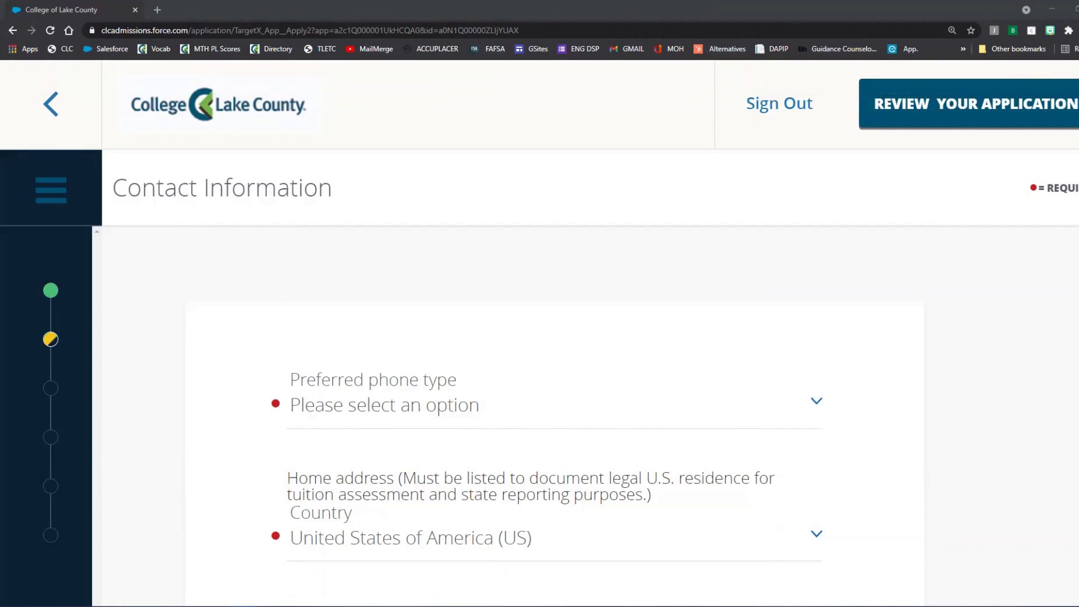
# Step: Set the preferred phone type to Mobile and enter the mobile and home phone numbers
pyautogui.click(438, 413)
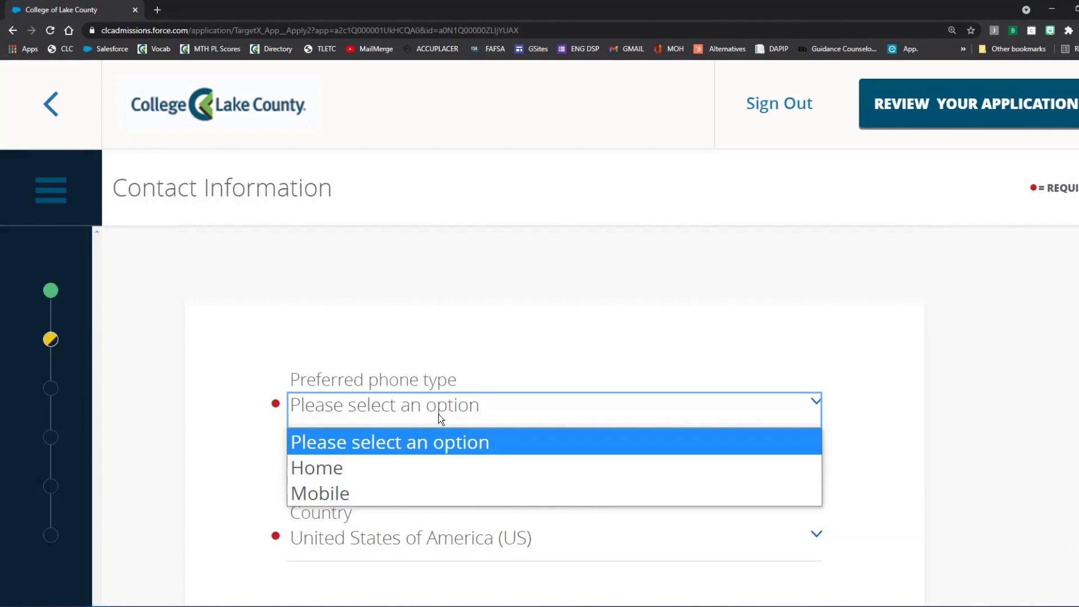
pyautogui.scroll(-1, 588, 364)
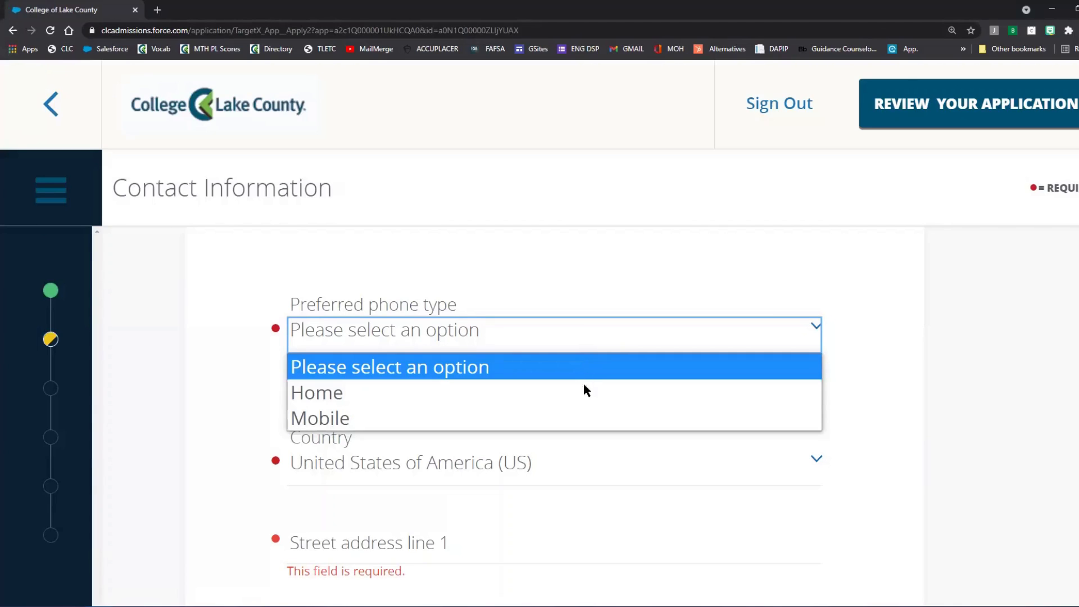
pyautogui.click(583, 416)
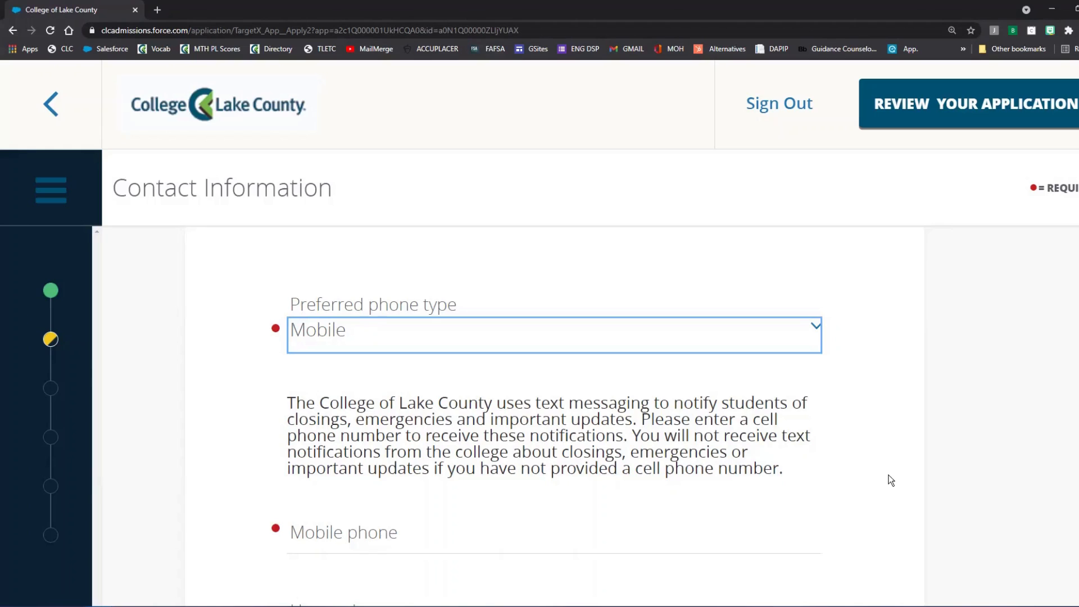
pyautogui.scroll(-1, 562, 476)
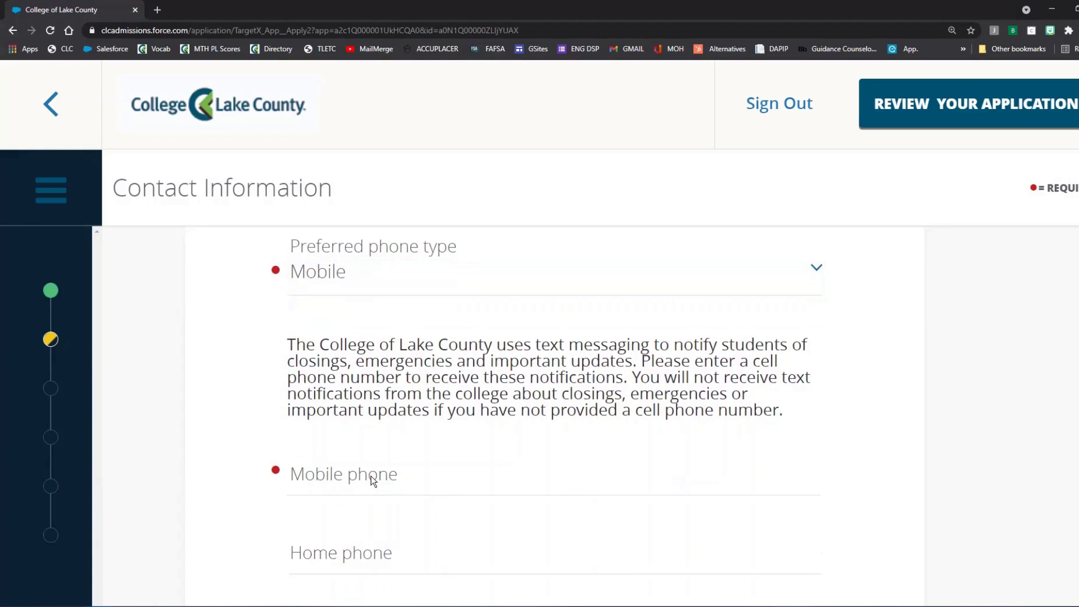
pyautogui.click(372, 476)
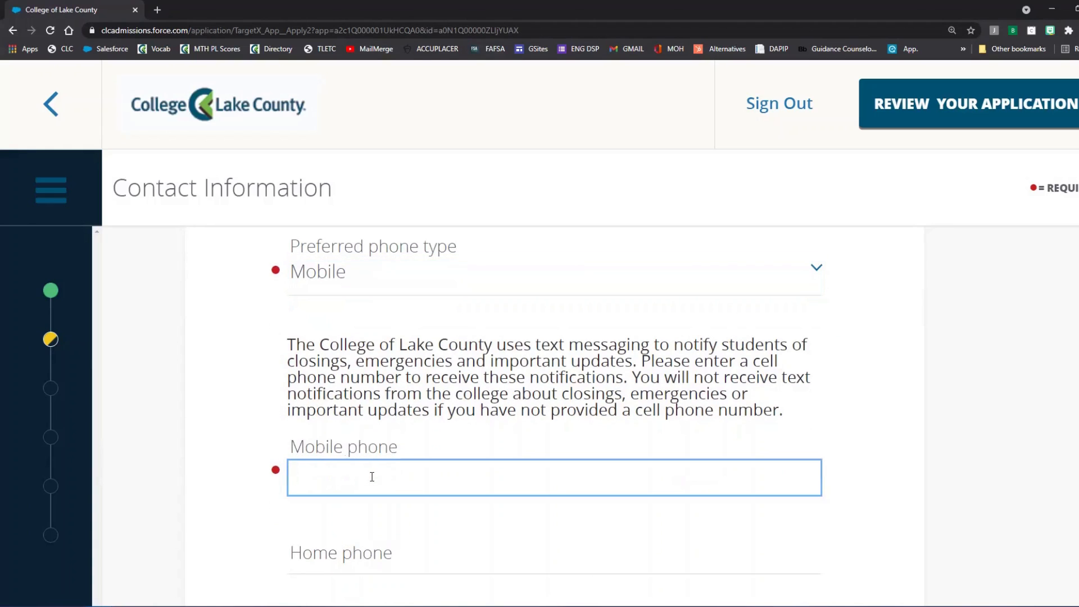
pyautogui.click(1000, 458)
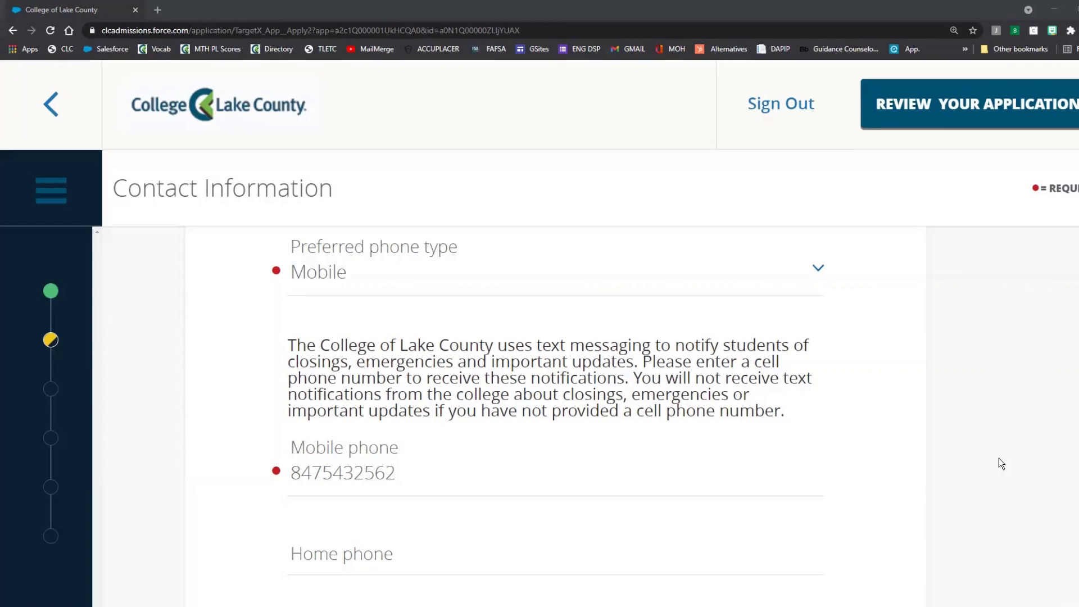
pyautogui.scroll(-2, 999, 459)
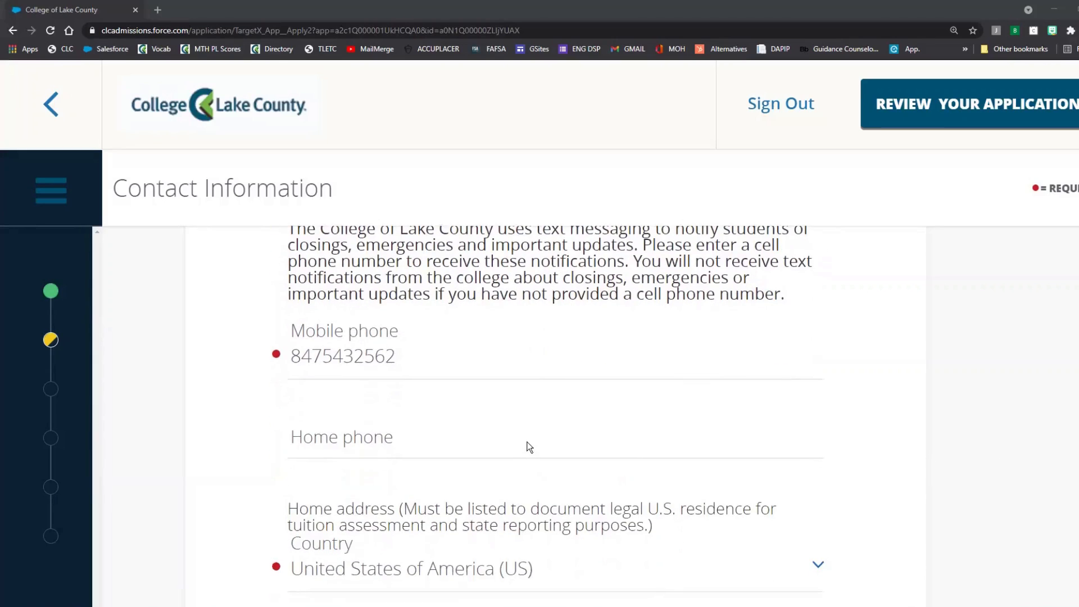
pyautogui.click(529, 444)
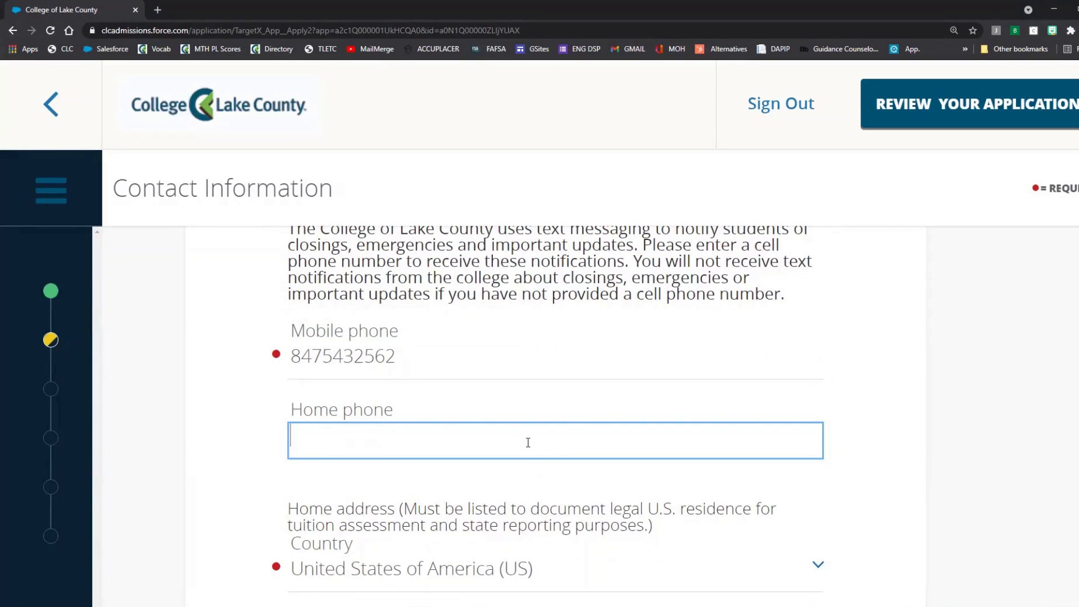
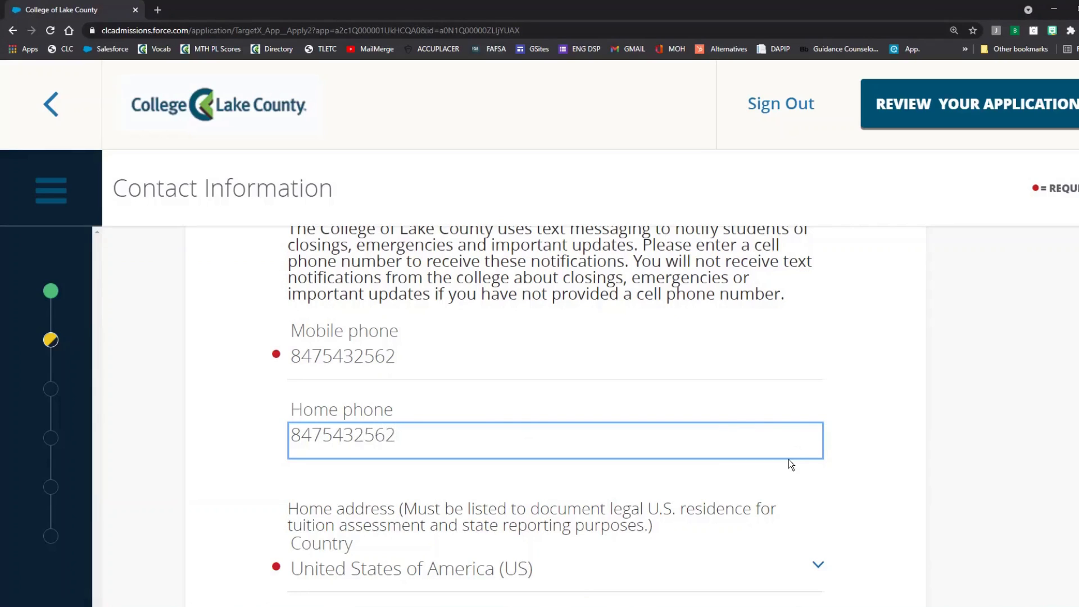
# Step: Enter the home street address line 1 and the city
pyautogui.scroll(-1, 788, 460)
pyautogui.scroll(-3, 787, 460)
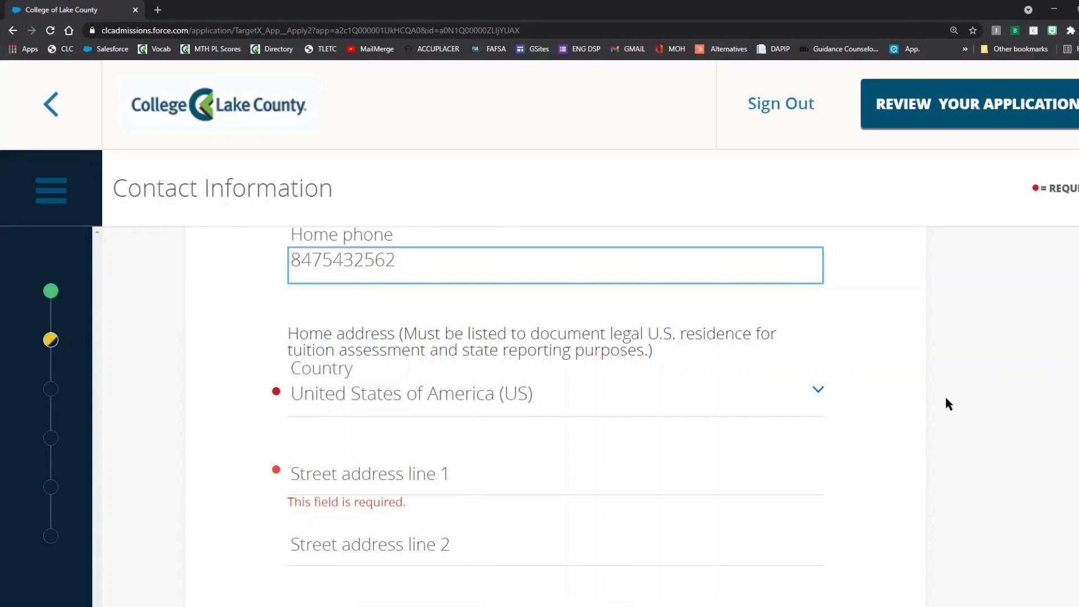
pyautogui.click(330, 475)
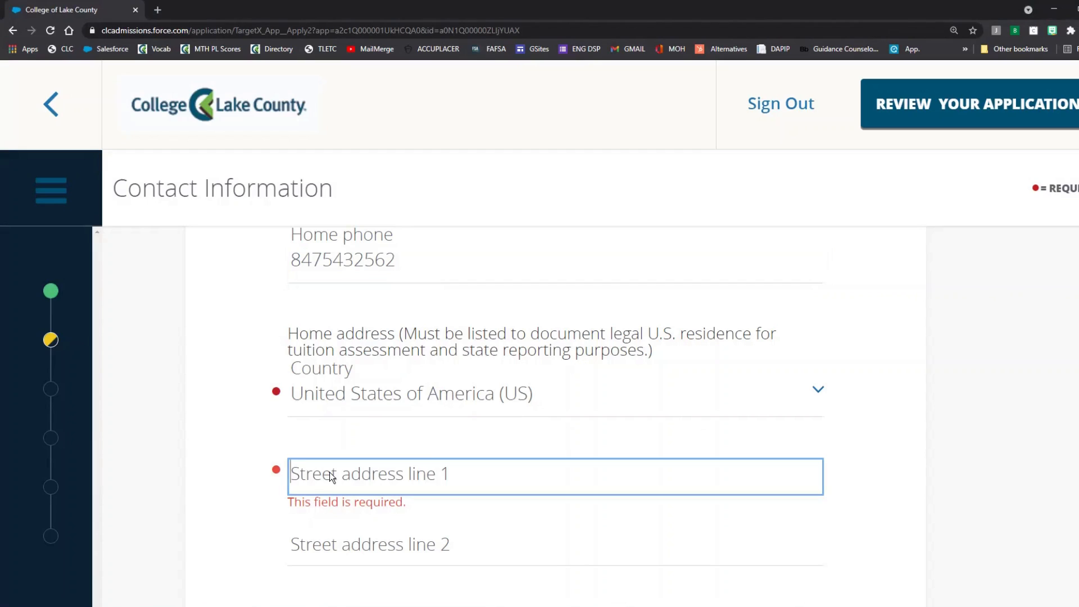
pyautogui.write('19')
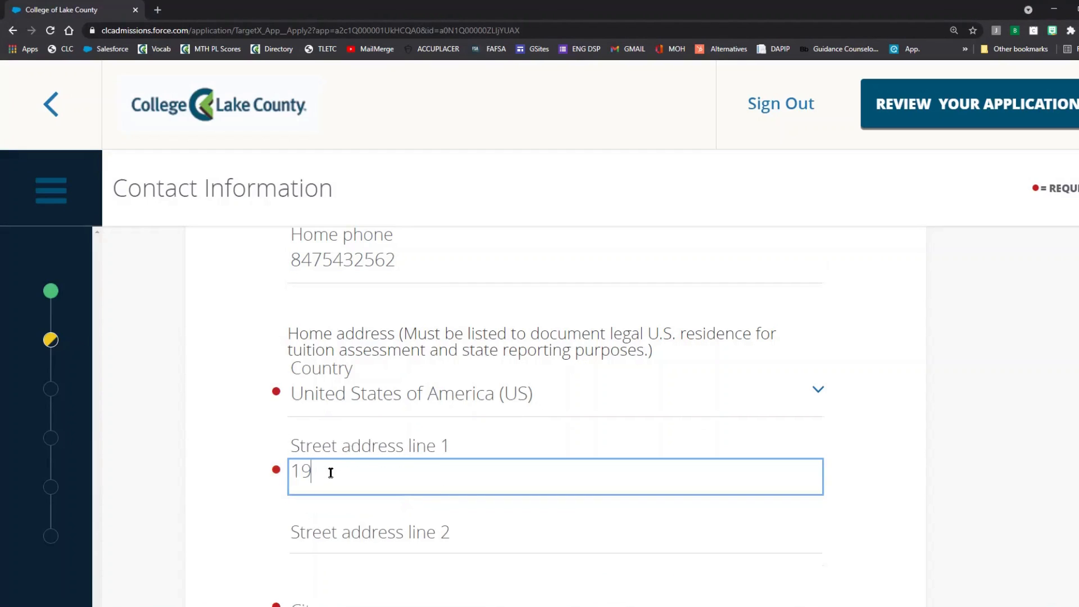
pyautogui.write('351 West Washington')
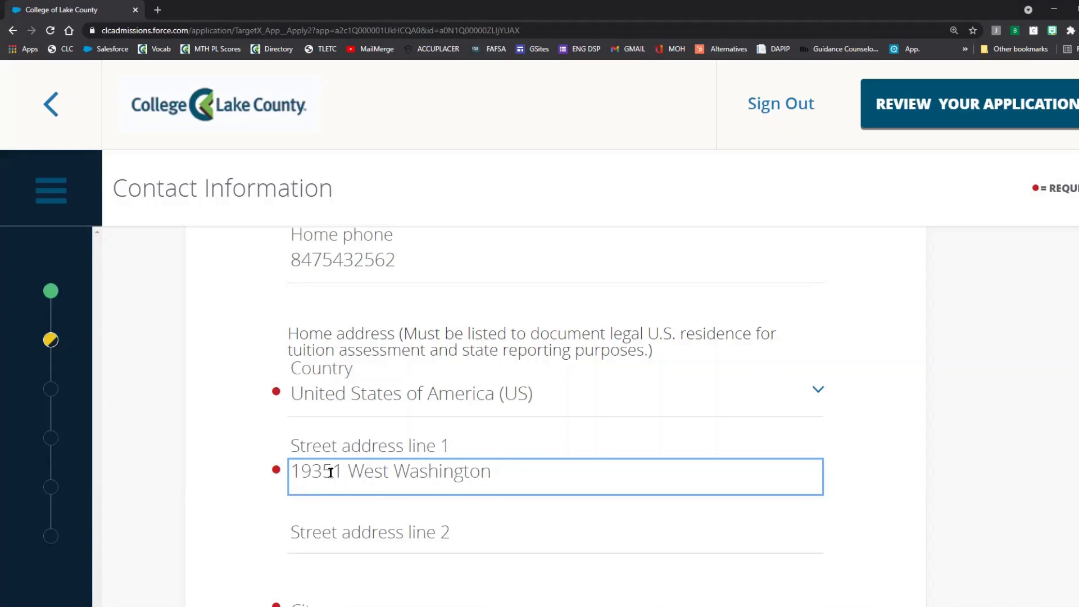
pyautogui.scroll(-3, 334, 441)
pyautogui.click(330, 452)
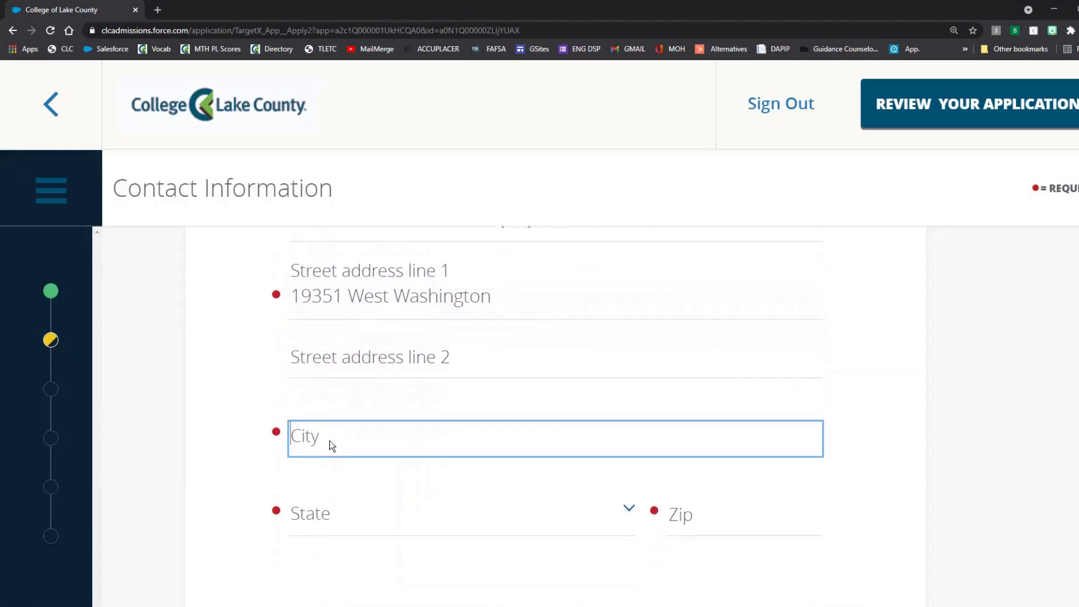
pyautogui.write('Grayslake')
# Step: Choose Illinois as the home state and enter the zip code
pyautogui.click(346, 516)
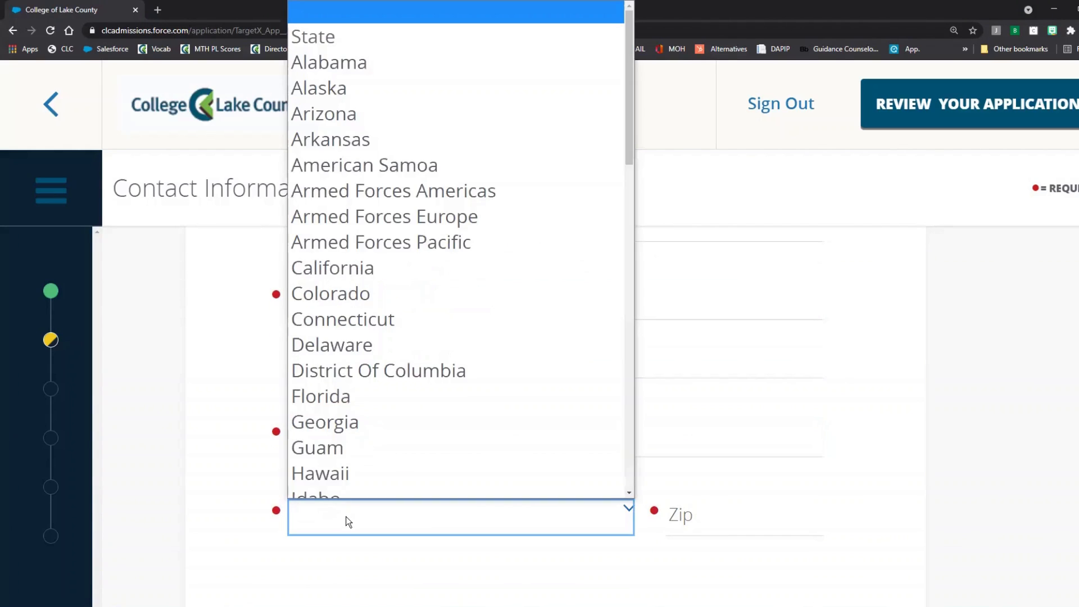
pyautogui.press('i')
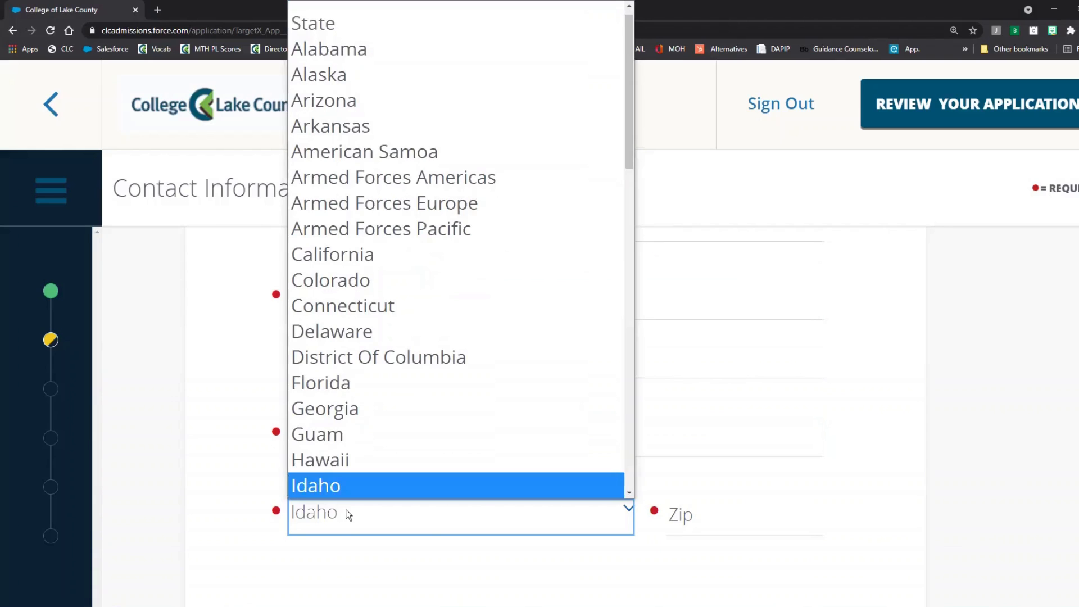
pyautogui.scroll(-1, 345, 510)
pyautogui.click(333, 461)
pyautogui.scroll(-1, 349, 425)
pyautogui.scroll(-2, 351, 416)
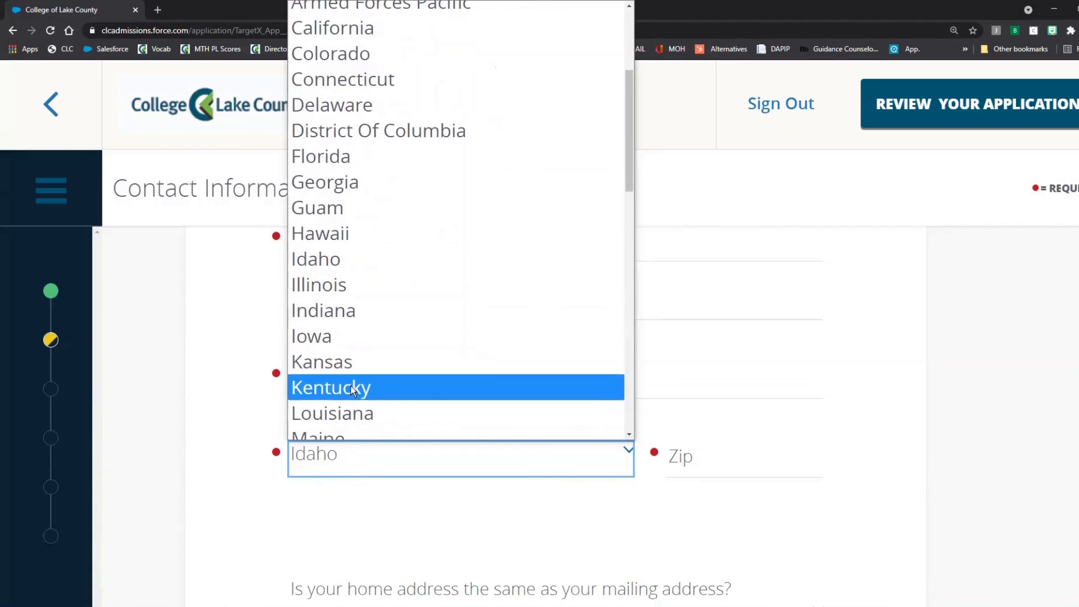
pyautogui.click(346, 286)
pyautogui.click(674, 456)
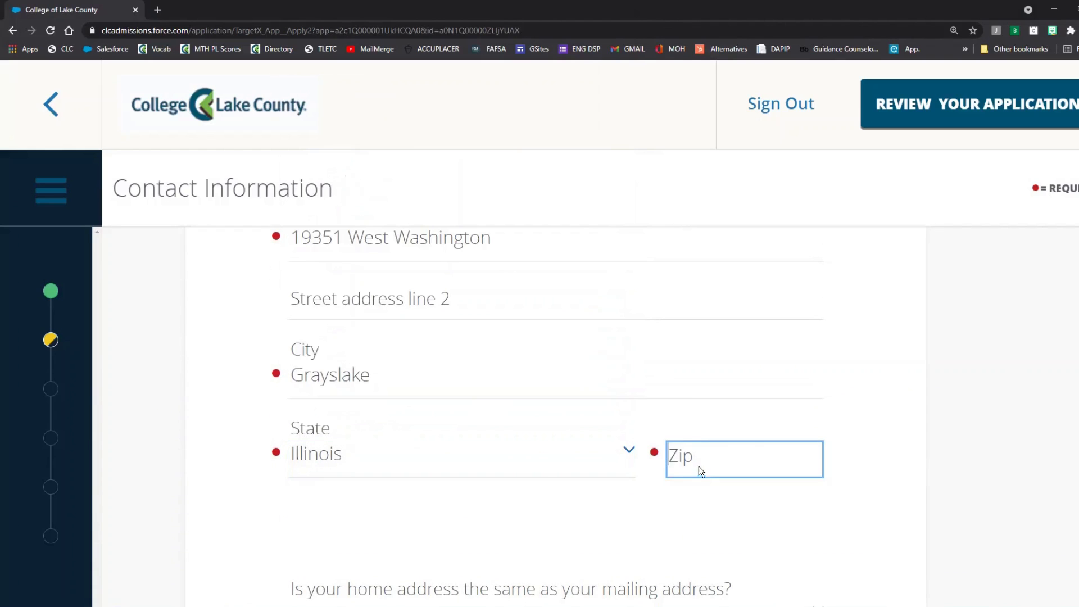
pyautogui.write('60030')
pyautogui.click(975, 413)
pyautogui.scroll(-3, 975, 413)
pyautogui.scroll(-1, 976, 418)
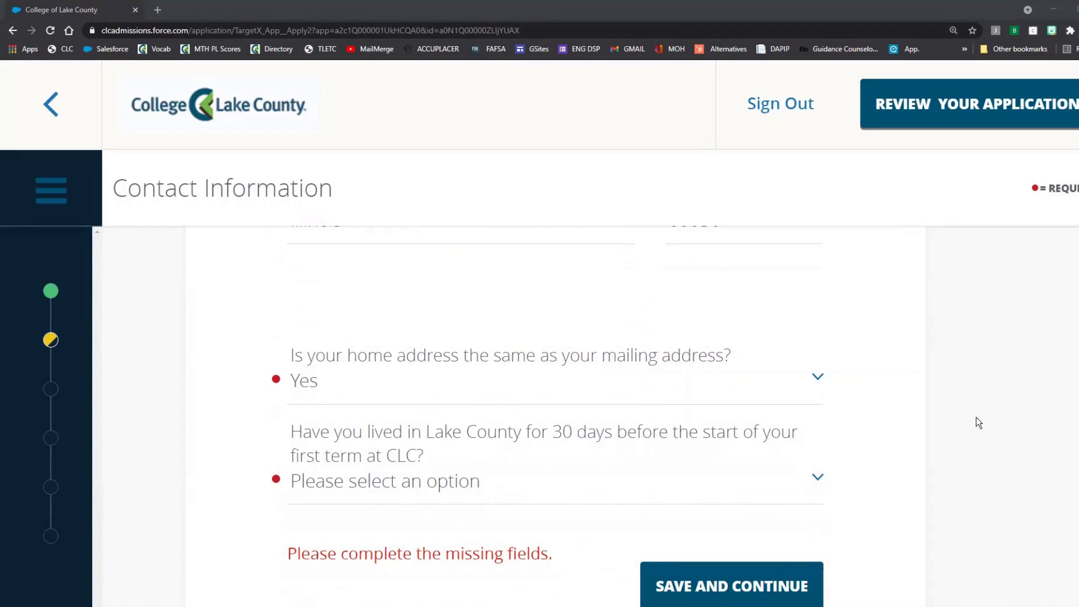
pyautogui.click(602, 388)
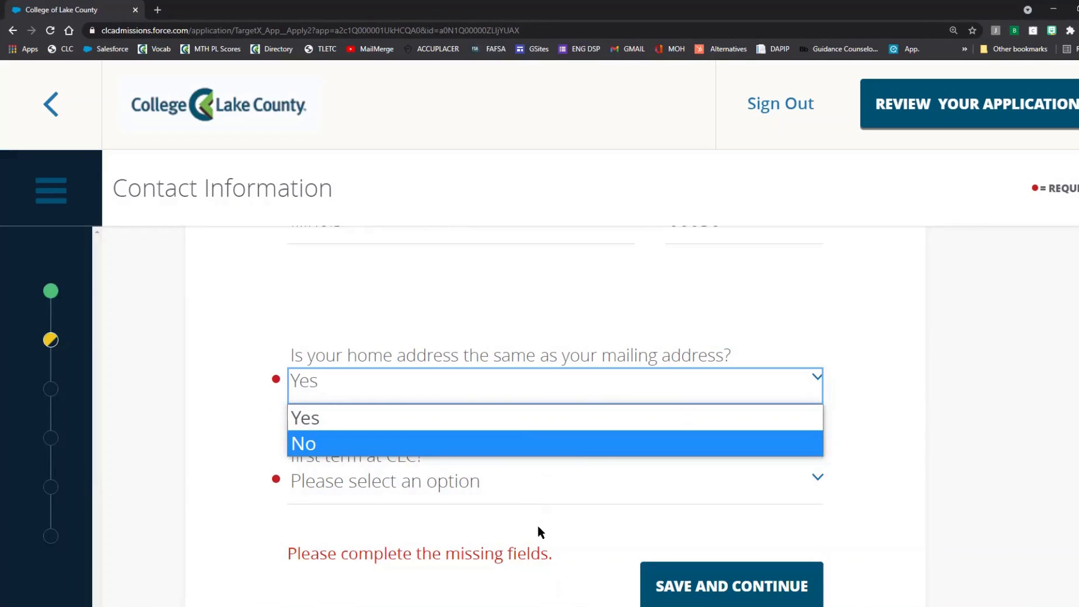
pyautogui.click(465, 419)
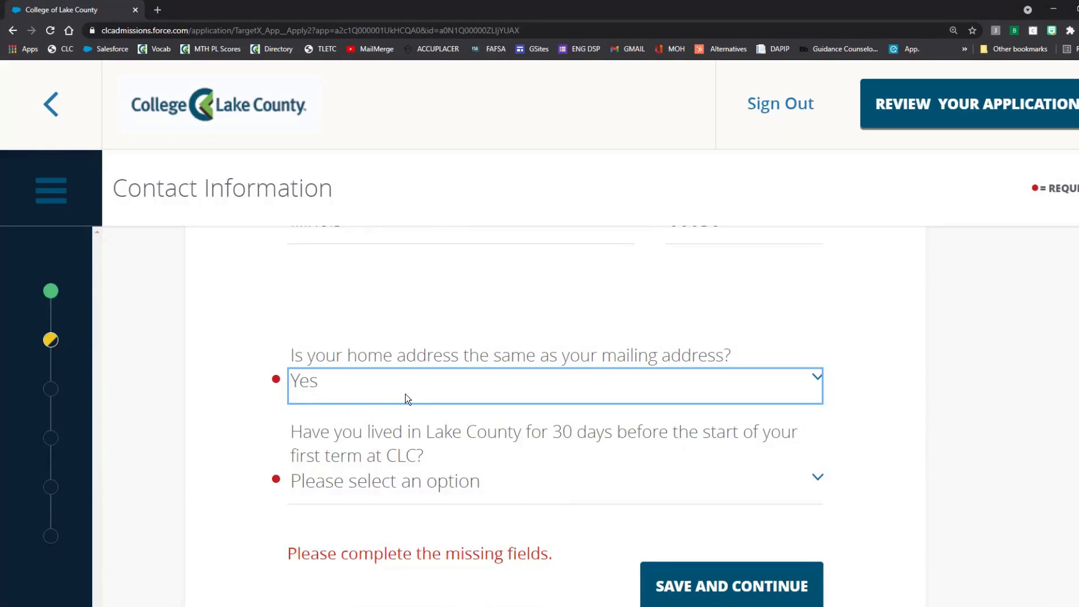
pyautogui.scroll(-1, 397, 450)
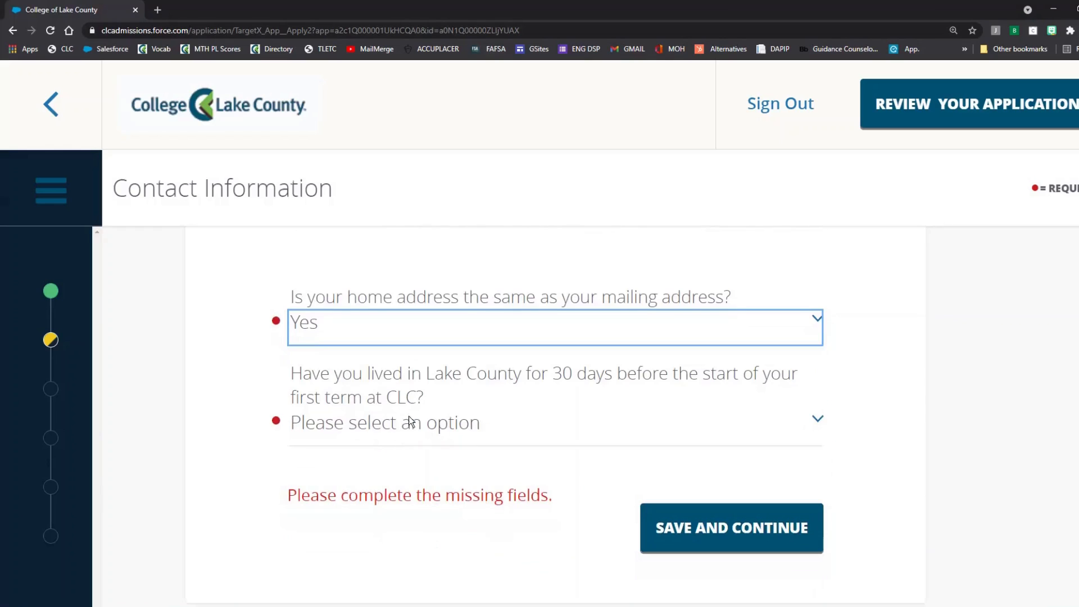
pyautogui.scroll(-1, 409, 425)
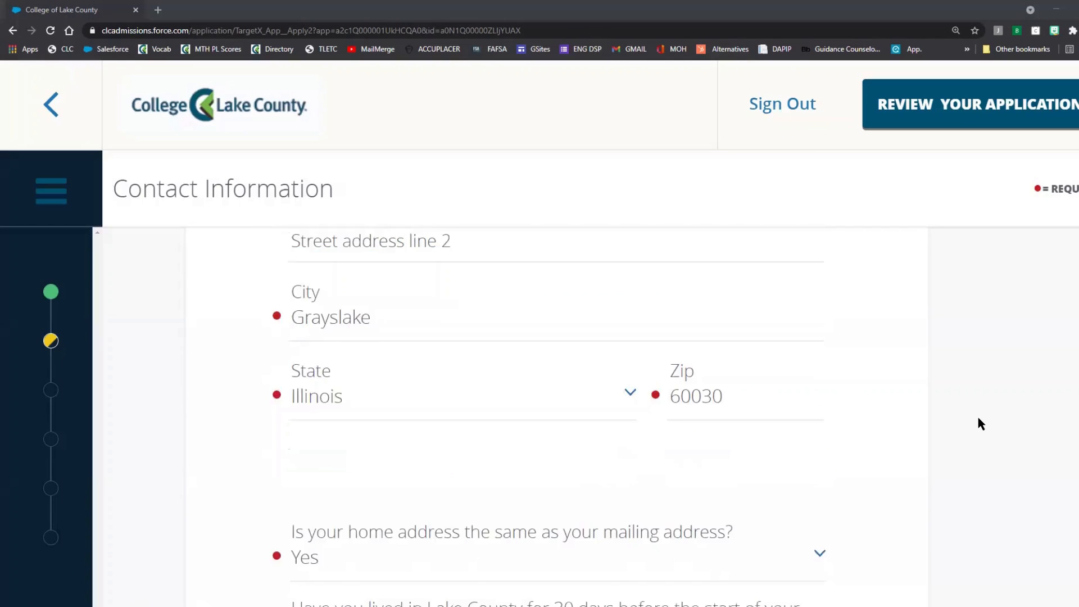
pyautogui.scroll(-3, 980, 418)
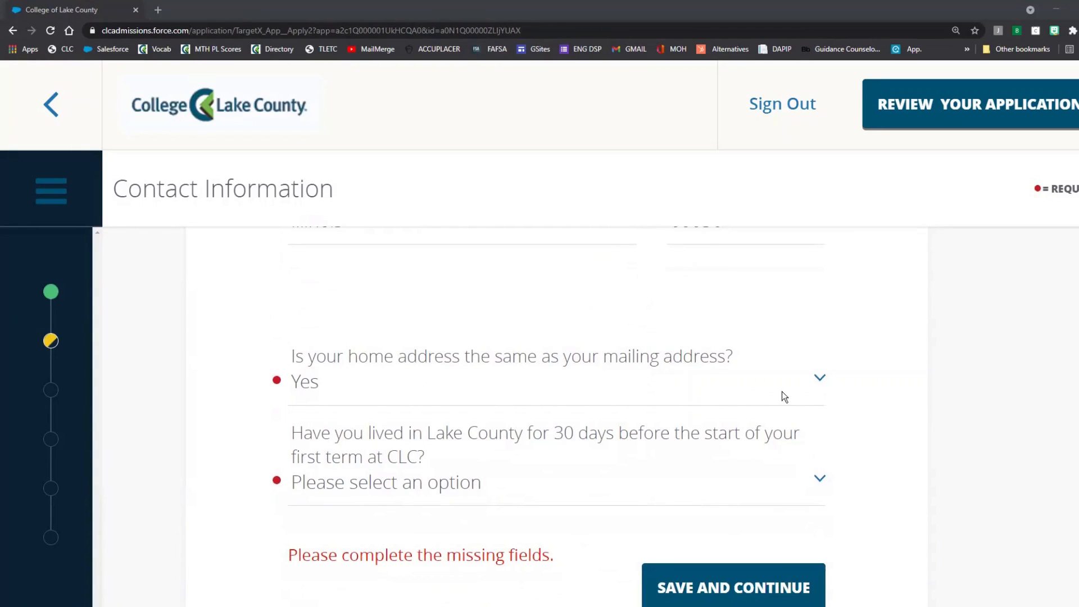
pyautogui.click(603, 389)
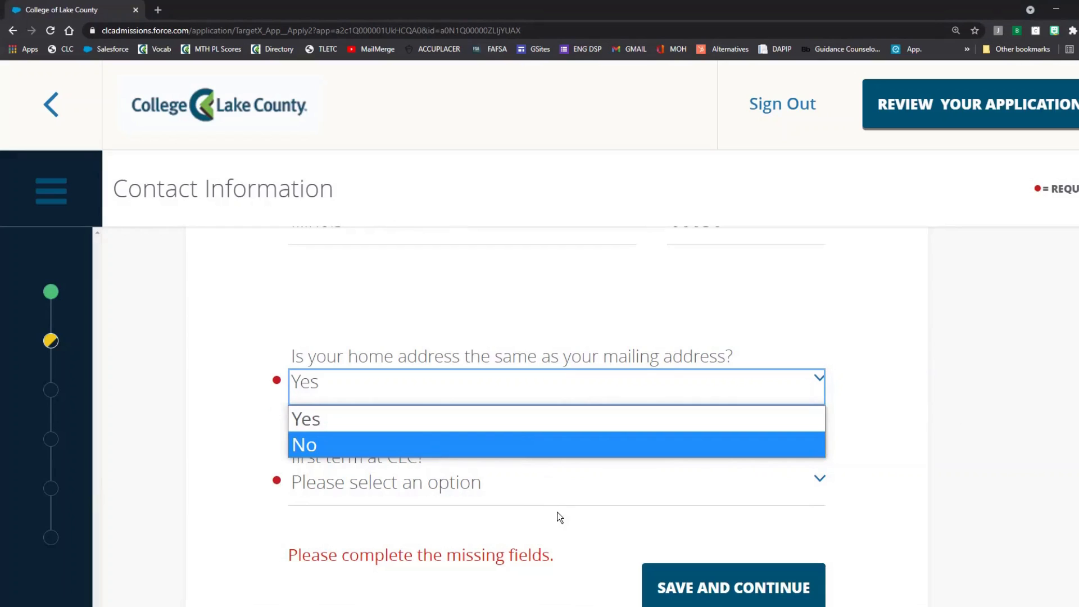
pyautogui.click(468, 421)
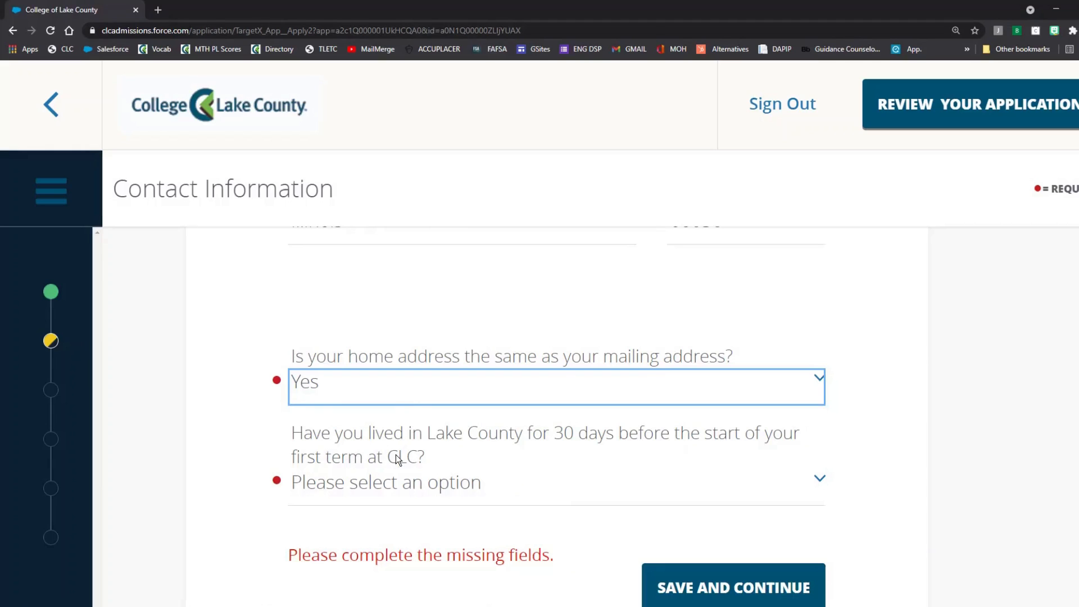
pyautogui.scroll(-1, 399, 447)
pyautogui.scroll(-1, 413, 409)
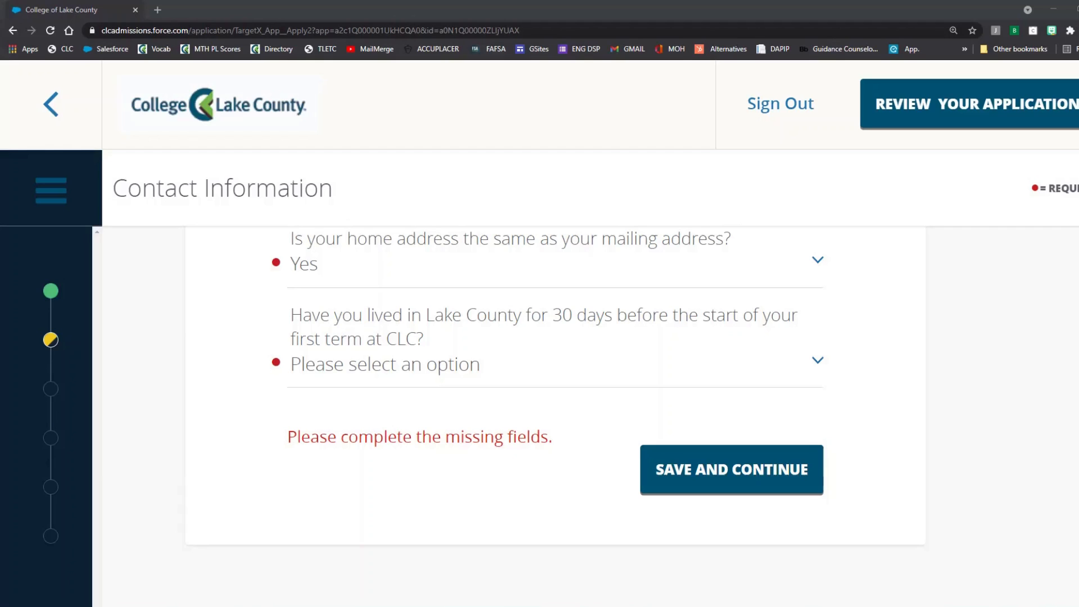
# Step: Answer Yes to living in Lake County 30 days and save Contact Information
pyautogui.click(421, 369)
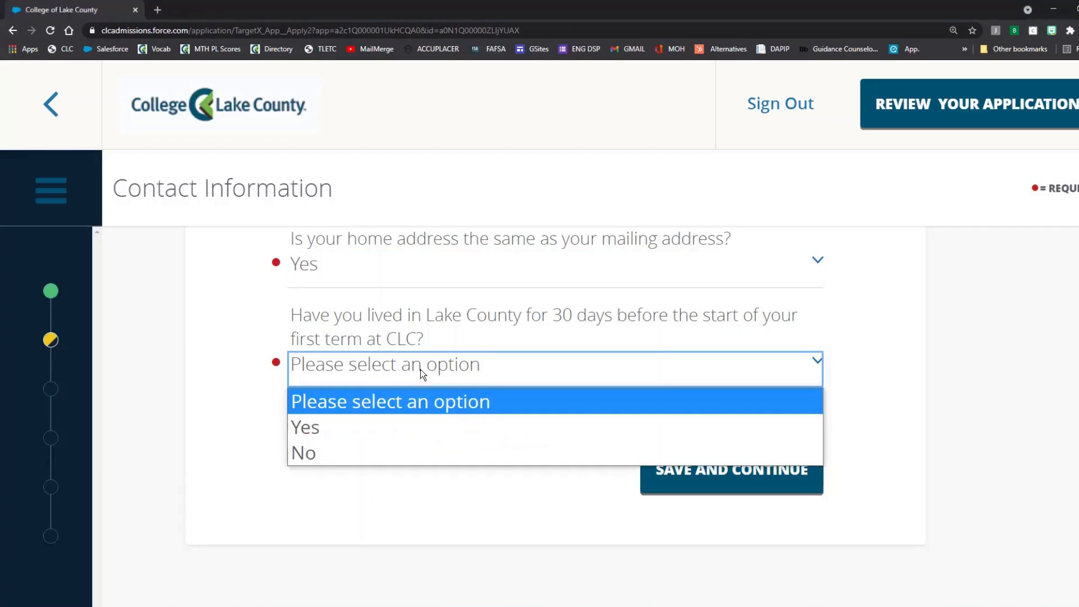
pyautogui.click(388, 433)
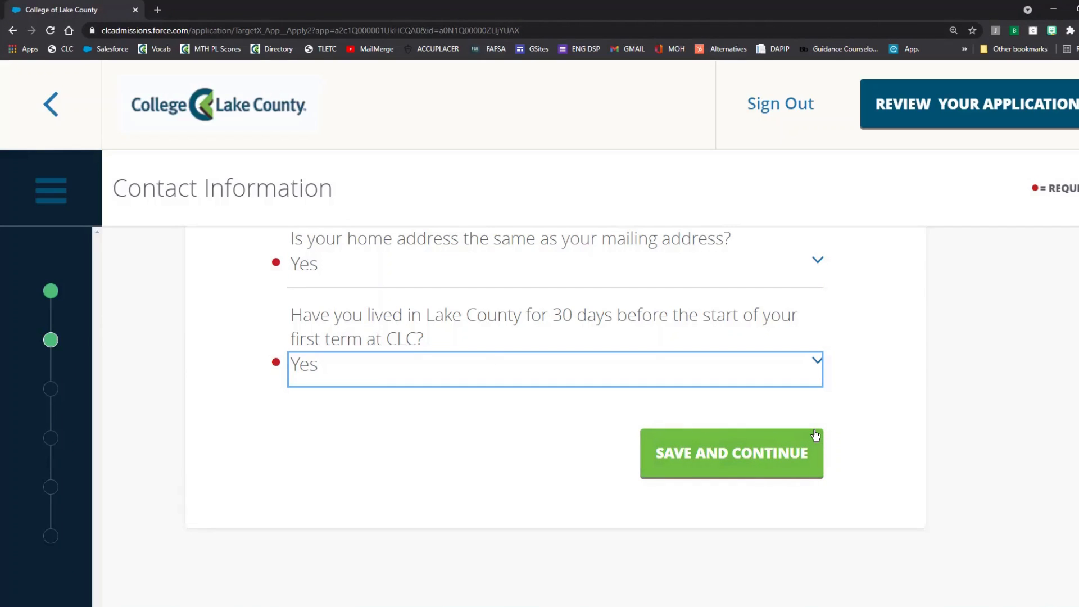
pyautogui.click(758, 470)
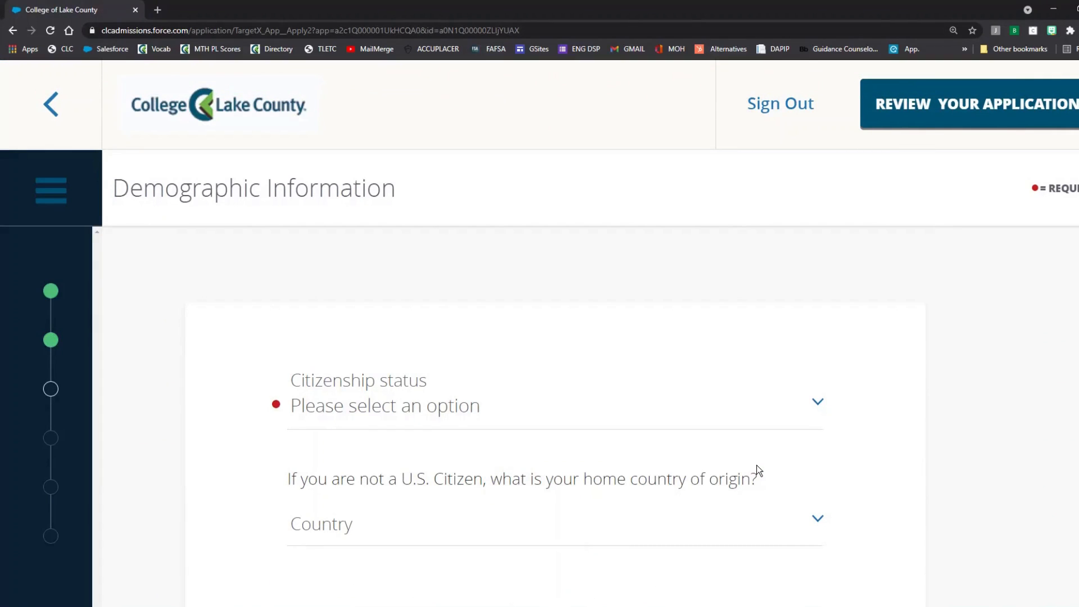
# Step: Set Citizenship status to U.S. Citizen after briefly trying Permanent Resident and Other
pyautogui.click(636, 415)
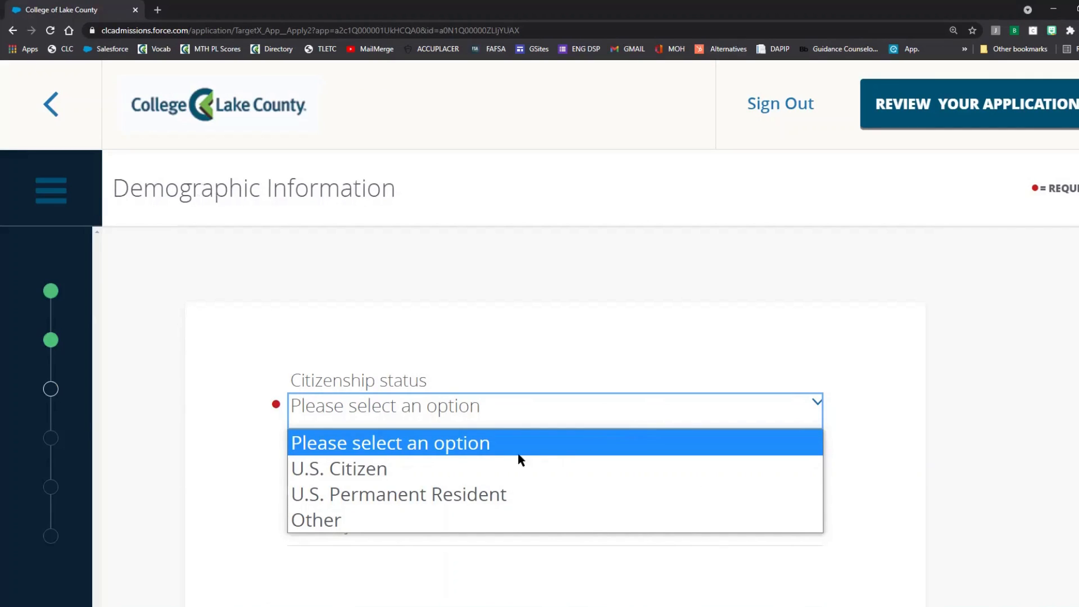
pyautogui.click(446, 471)
pyautogui.scroll(-2, 438, 511)
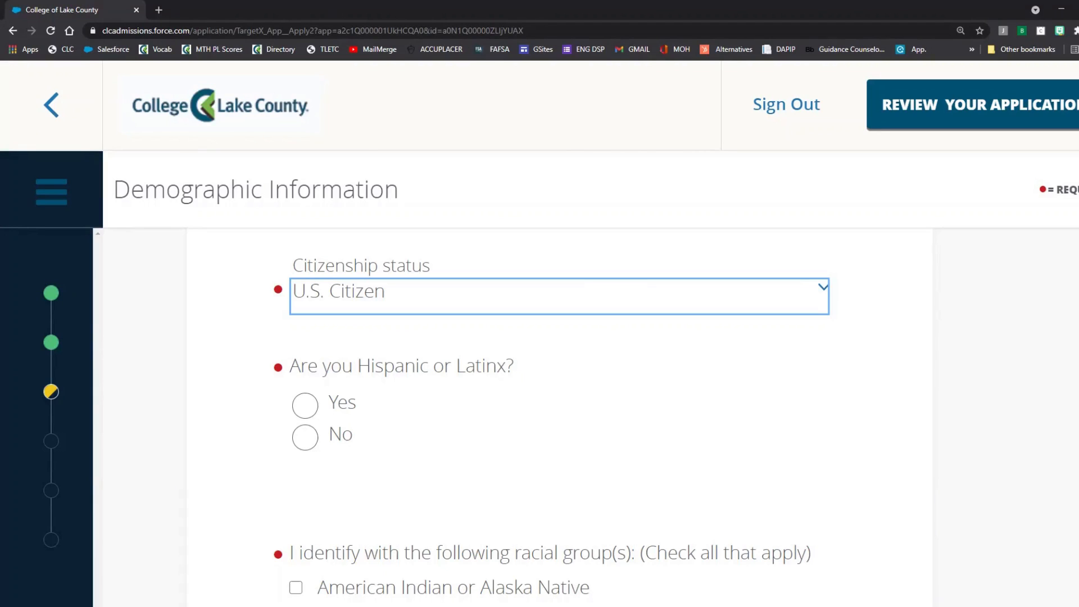
pyautogui.click(518, 309)
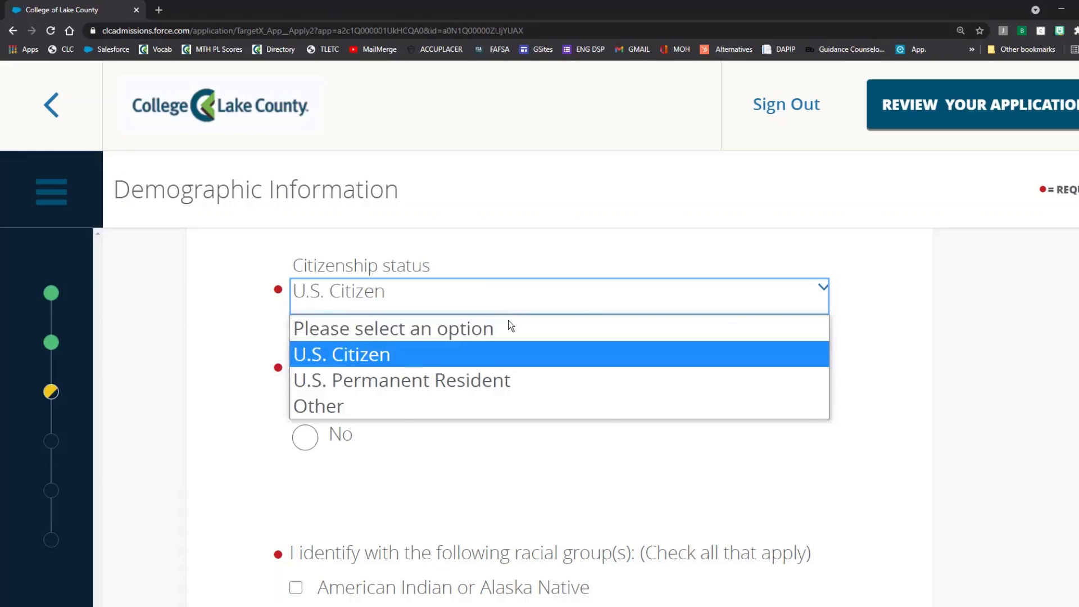
pyautogui.click(478, 383)
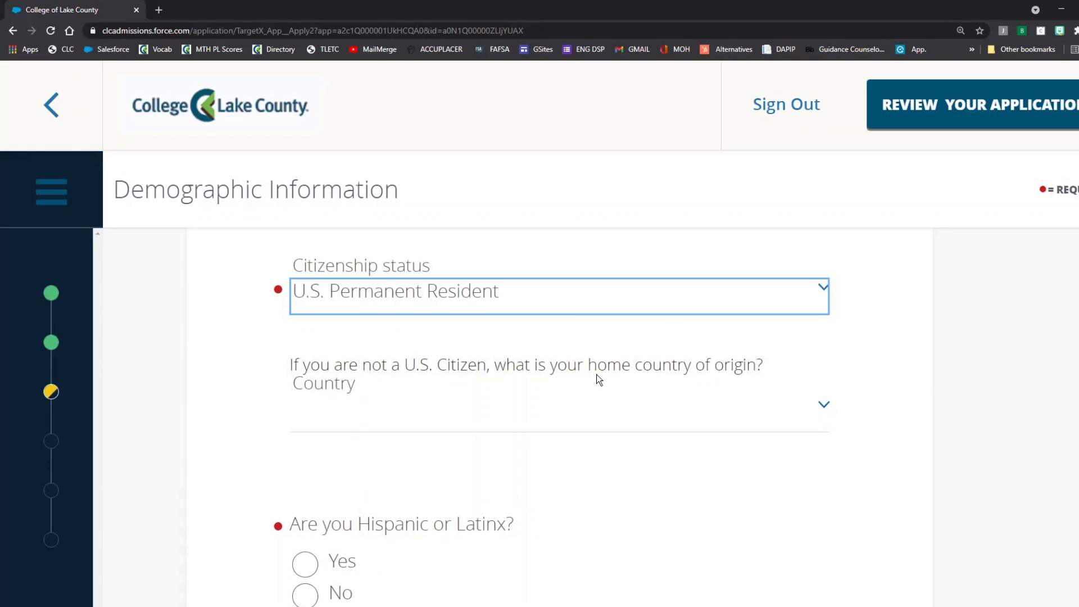
pyautogui.click(569, 285)
pyautogui.click(541, 403)
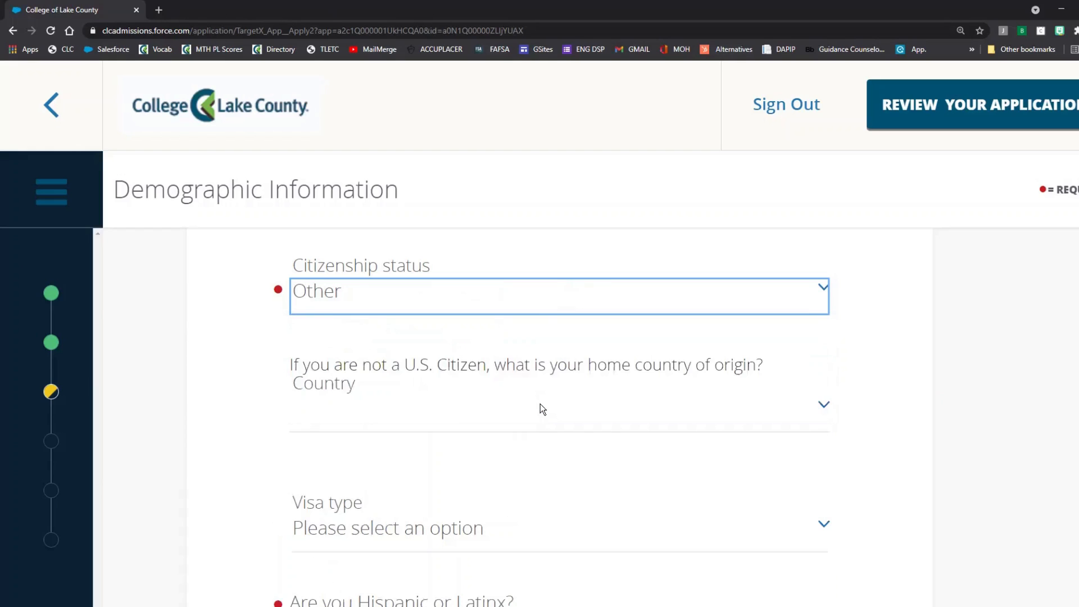
pyautogui.scroll(-1, 544, 408)
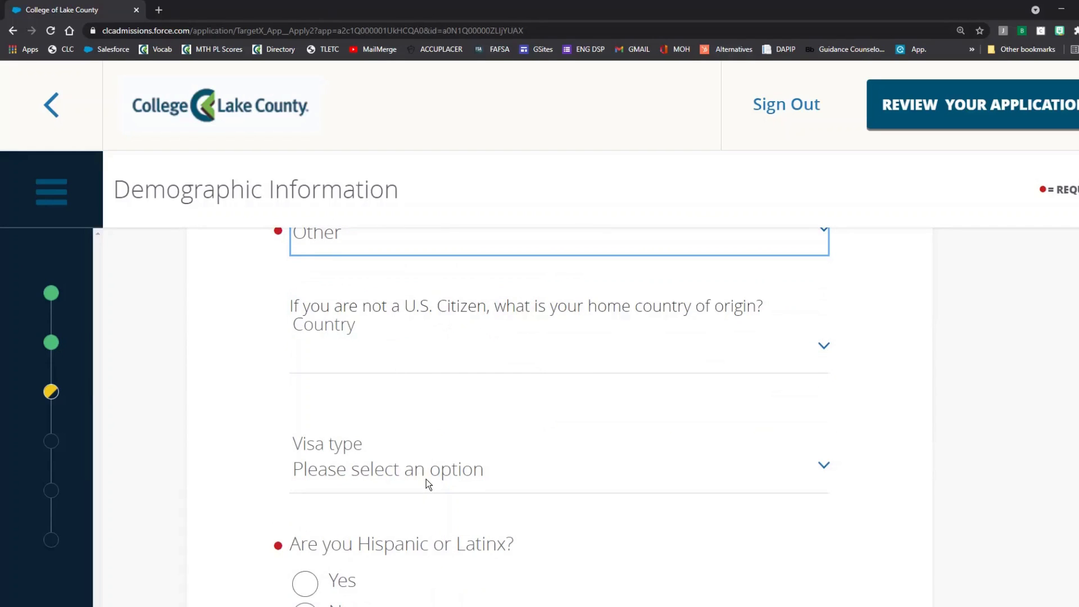
pyautogui.scroll(1, 433, 466)
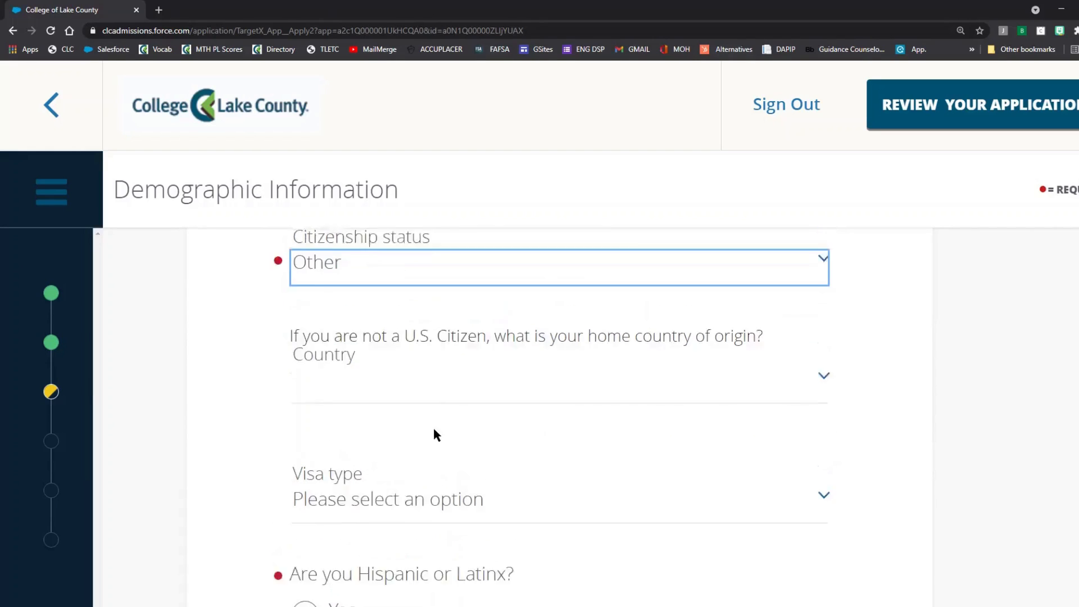
pyautogui.click(420, 303)
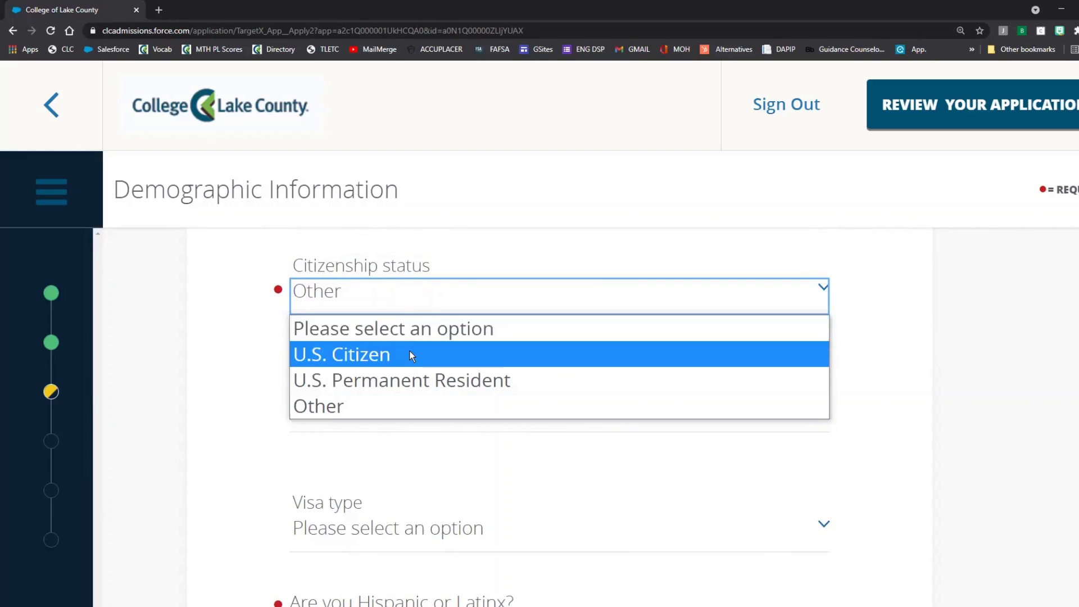
pyautogui.click(411, 353)
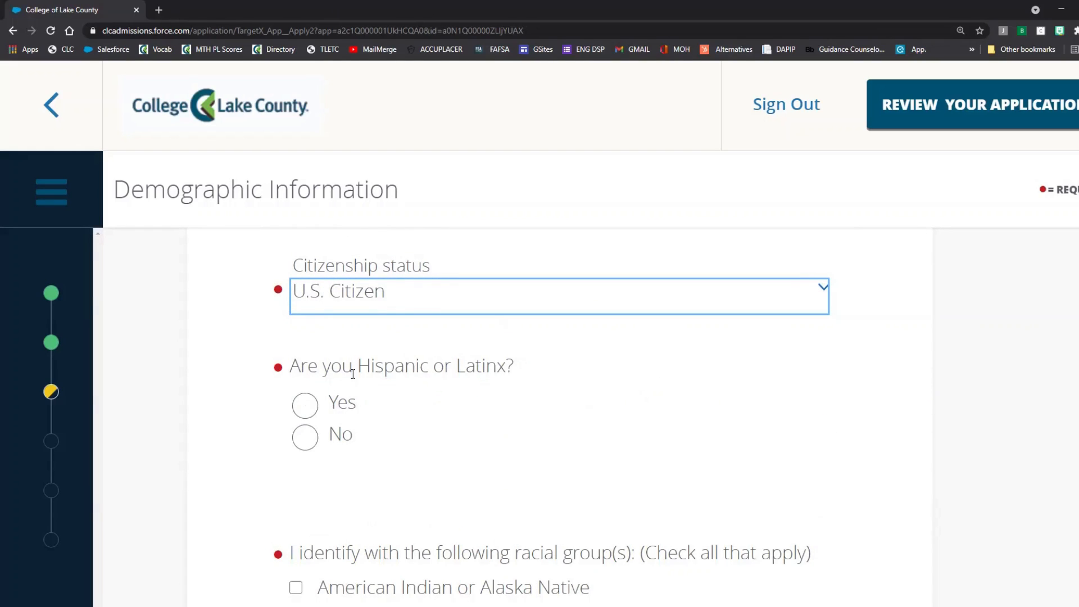
# Step: Answer Yes to Hispanic or Latinx and mark racial group as Choose Not to Respond
pyautogui.click(344, 450)
pyautogui.click(322, 414)
pyautogui.click(316, 440)
pyautogui.click(306, 416)
pyautogui.scroll(-3, 718, 426)
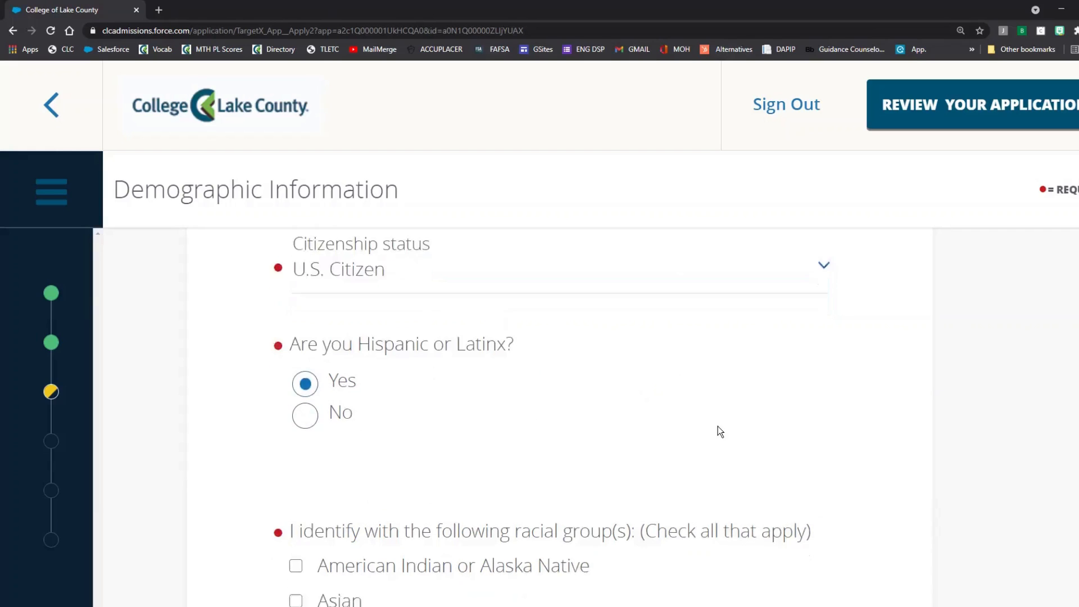
pyautogui.scroll(-1, 717, 427)
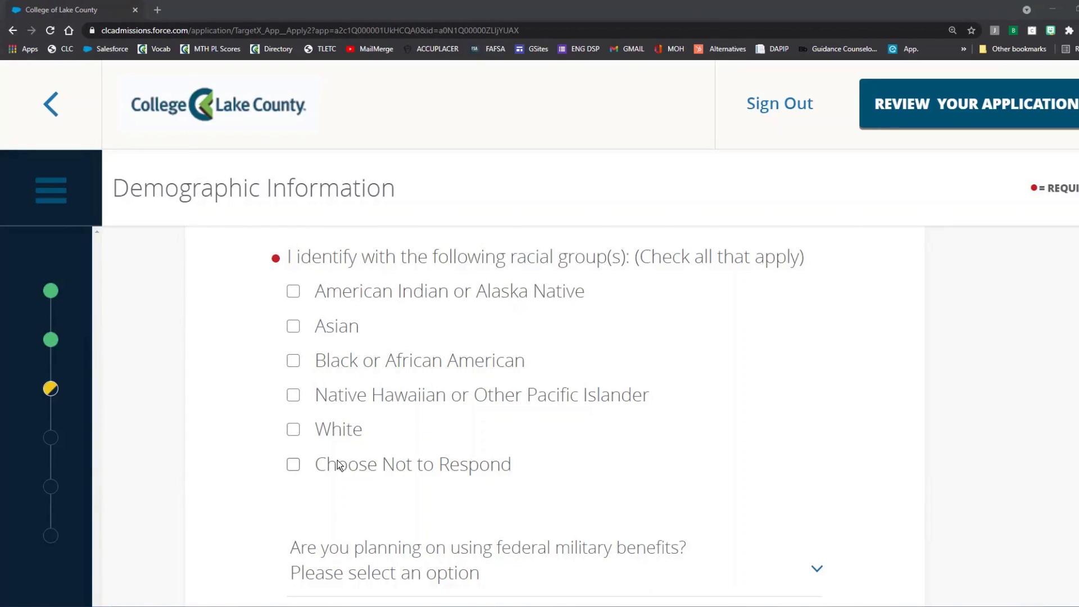
pyautogui.click(291, 465)
pyautogui.scroll(-3, 674, 434)
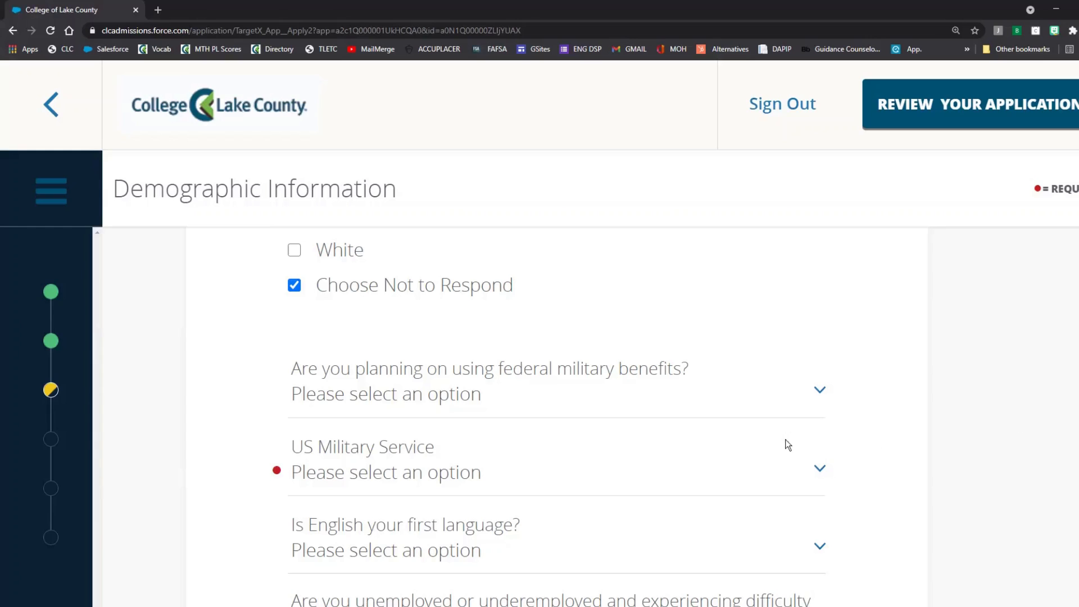
# Step: Answer No to using federal military benefits and set US Military Service to None
pyautogui.click(558, 401)
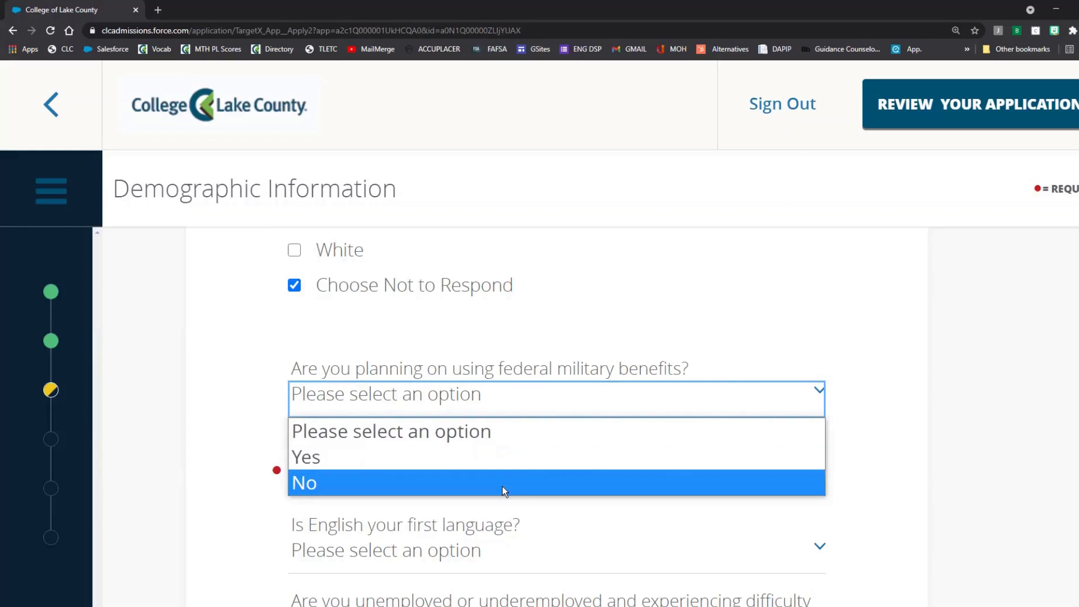
pyautogui.click(501, 458)
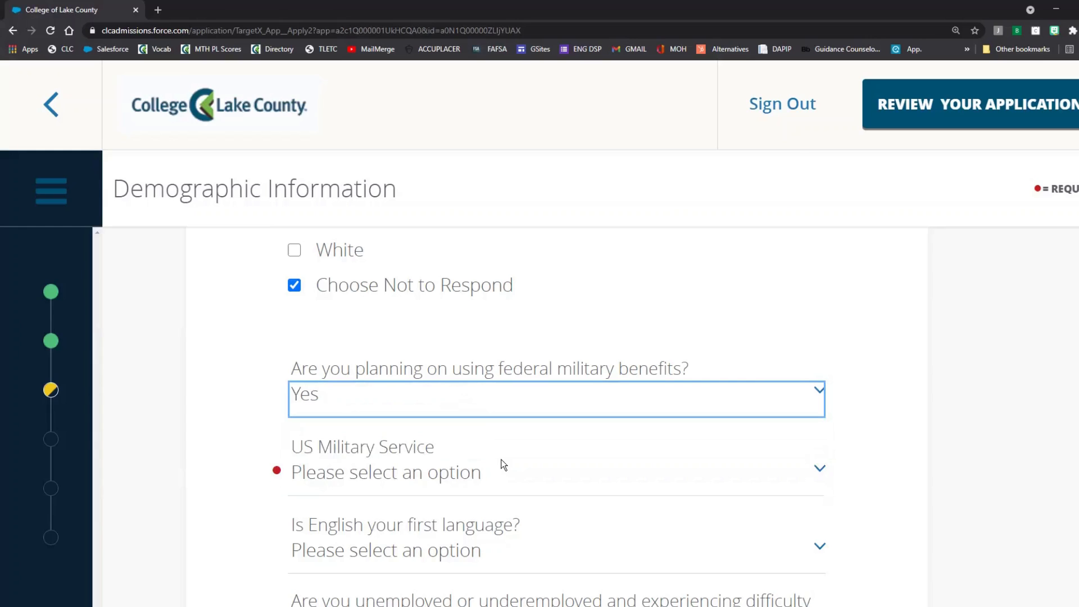
pyautogui.click(461, 396)
pyautogui.click(440, 478)
pyautogui.click(561, 477)
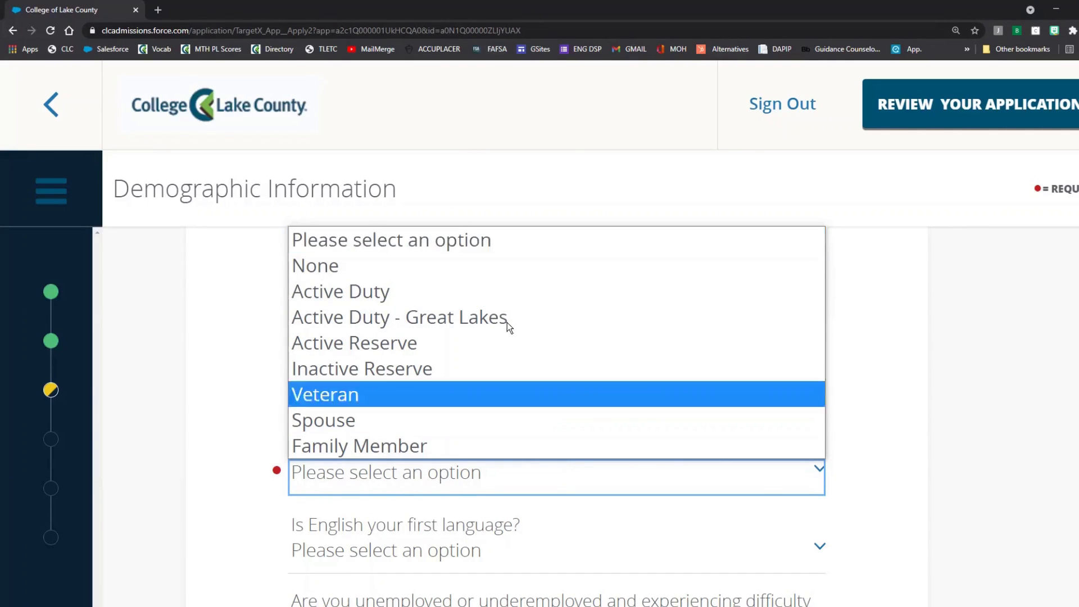
pyautogui.click(494, 267)
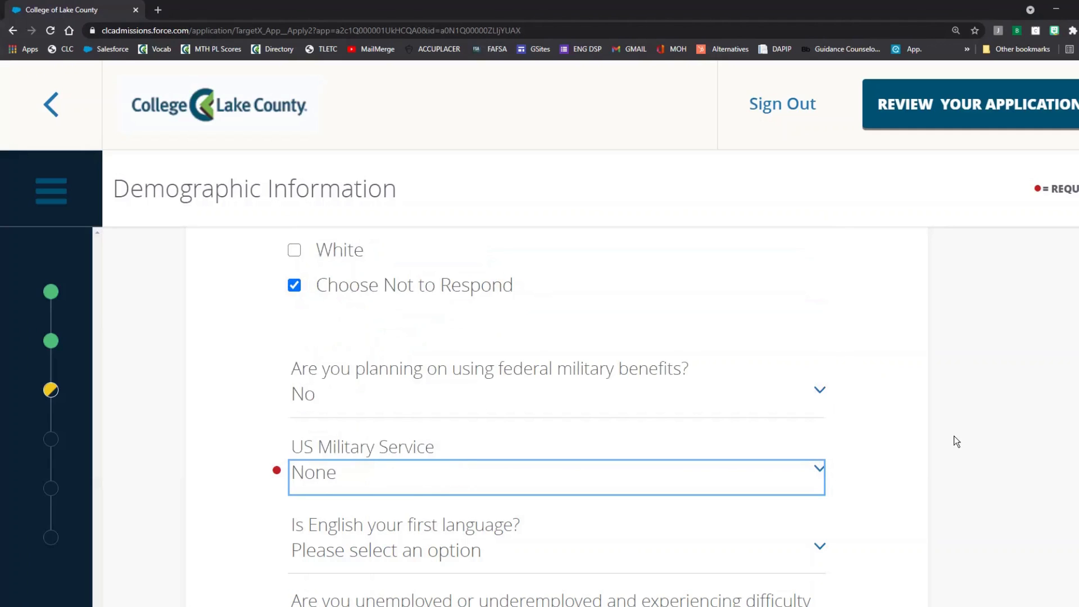
pyautogui.scroll(-4, 954, 437)
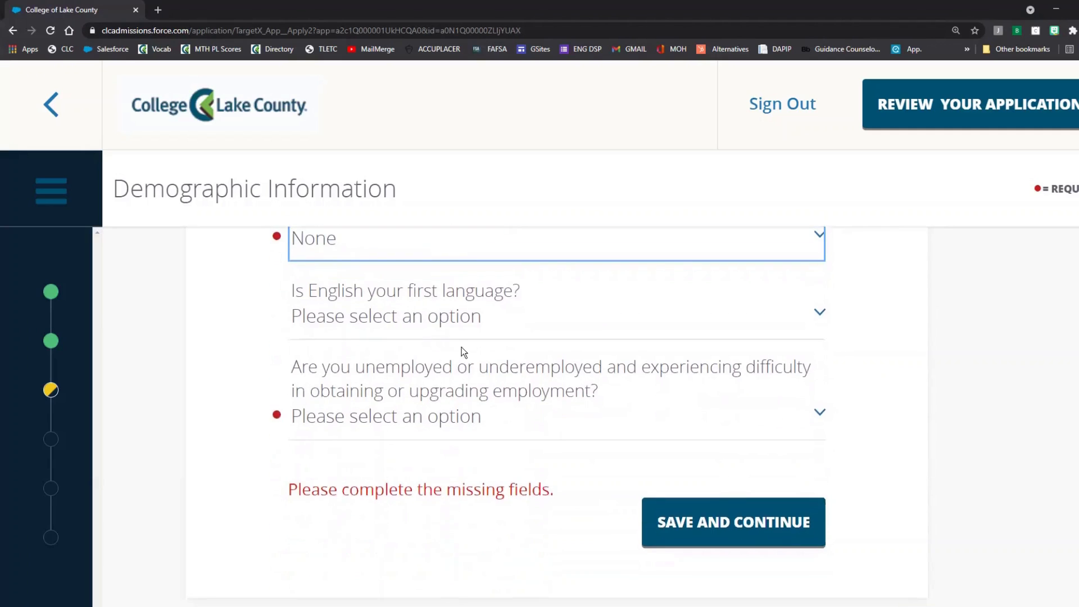
# Step: Answer Yes to English as first language and No to employment difficulty, then save Demographic Information
pyautogui.click(433, 316)
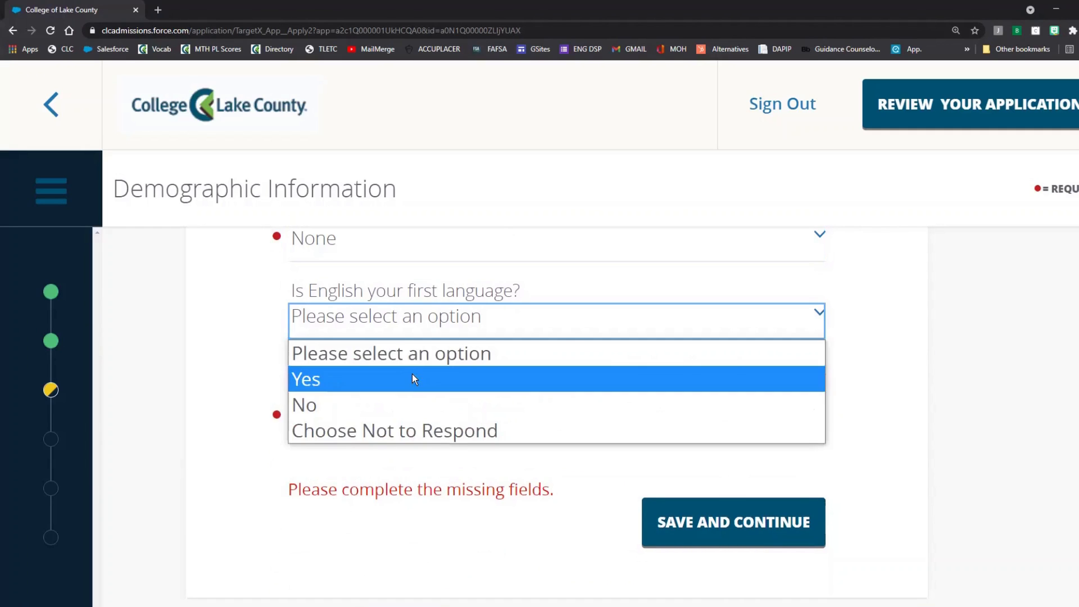
pyautogui.click(409, 406)
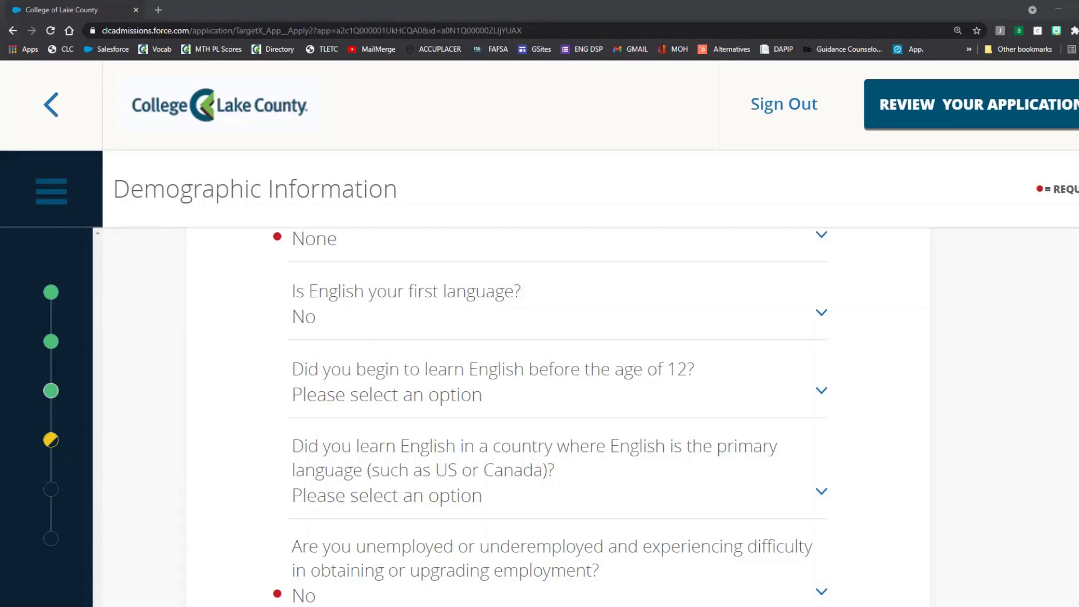
pyautogui.click(702, 400)
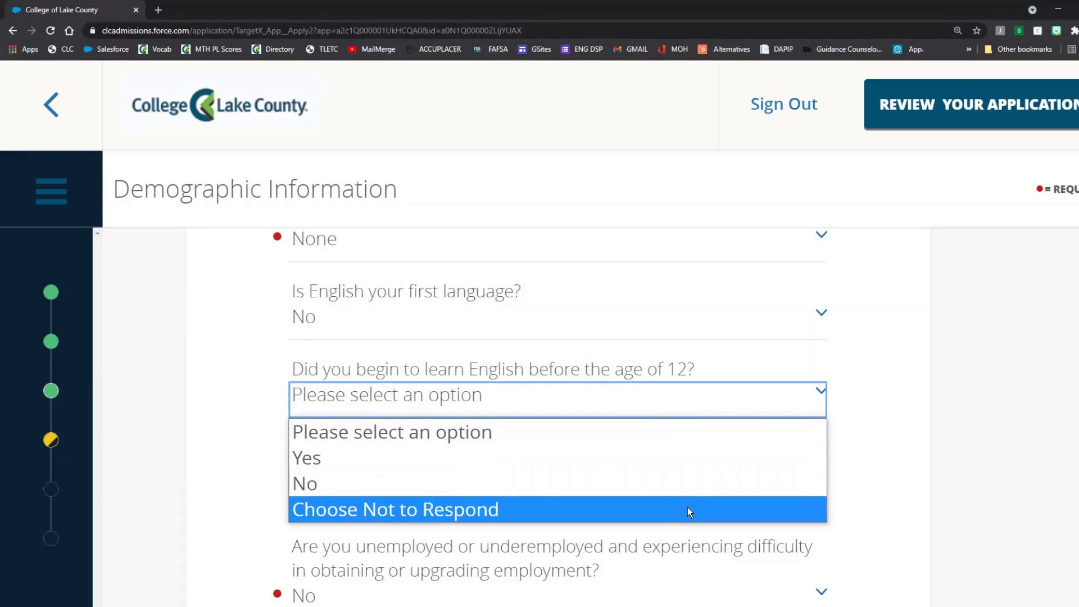
pyautogui.click(685, 487)
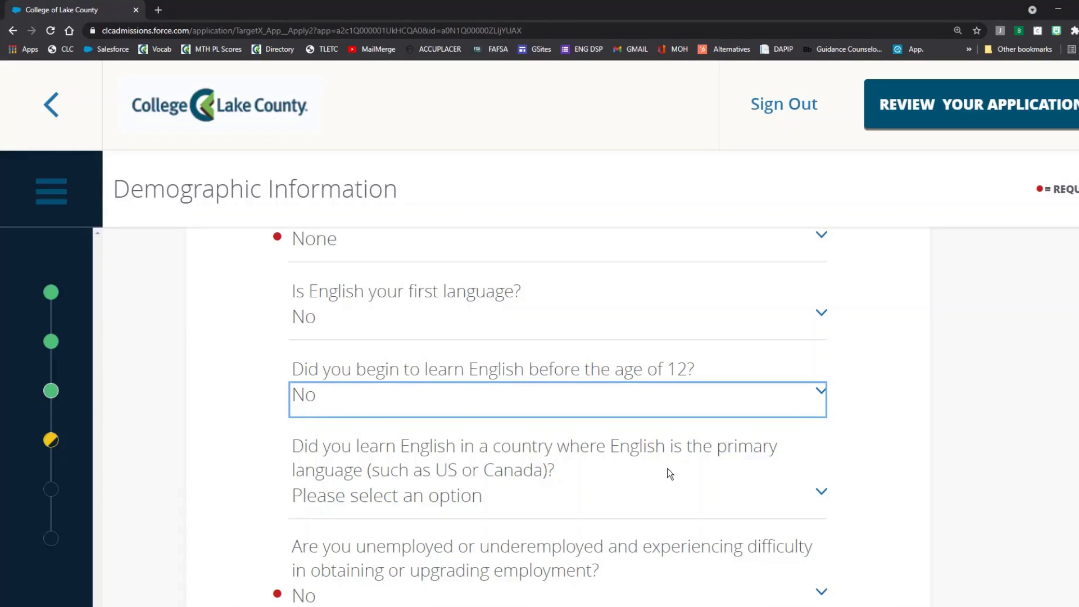
pyautogui.click(664, 475)
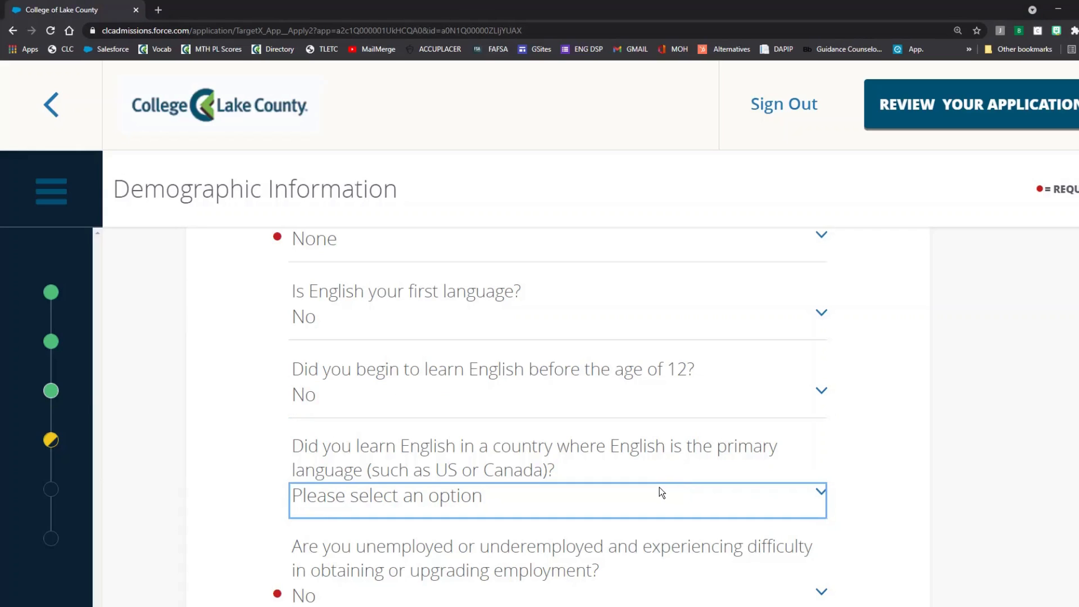
pyautogui.click(660, 488)
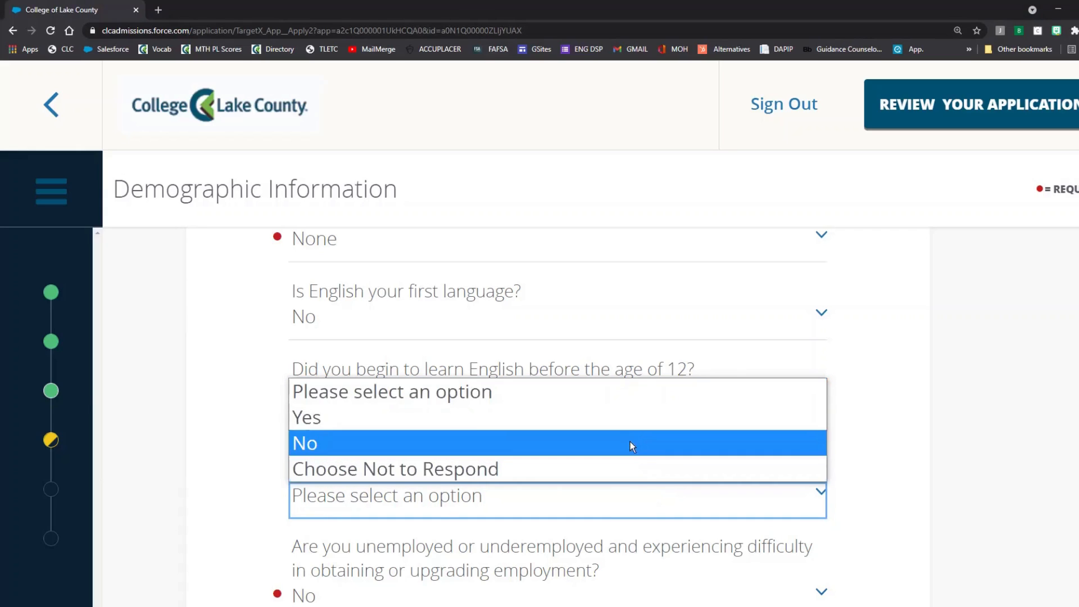
pyautogui.click(632, 426)
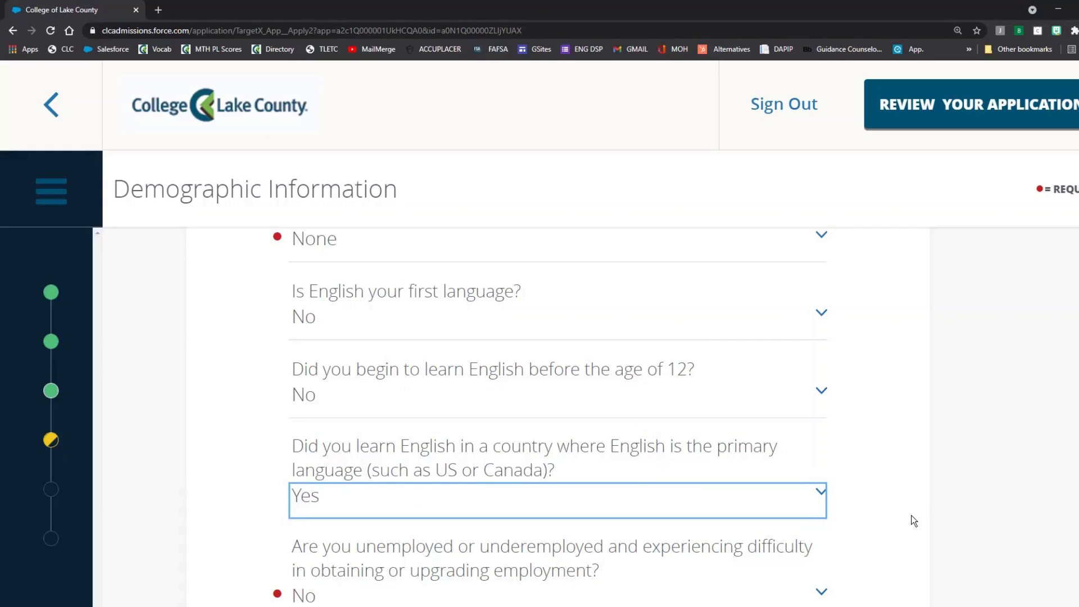
pyautogui.click(810, 316)
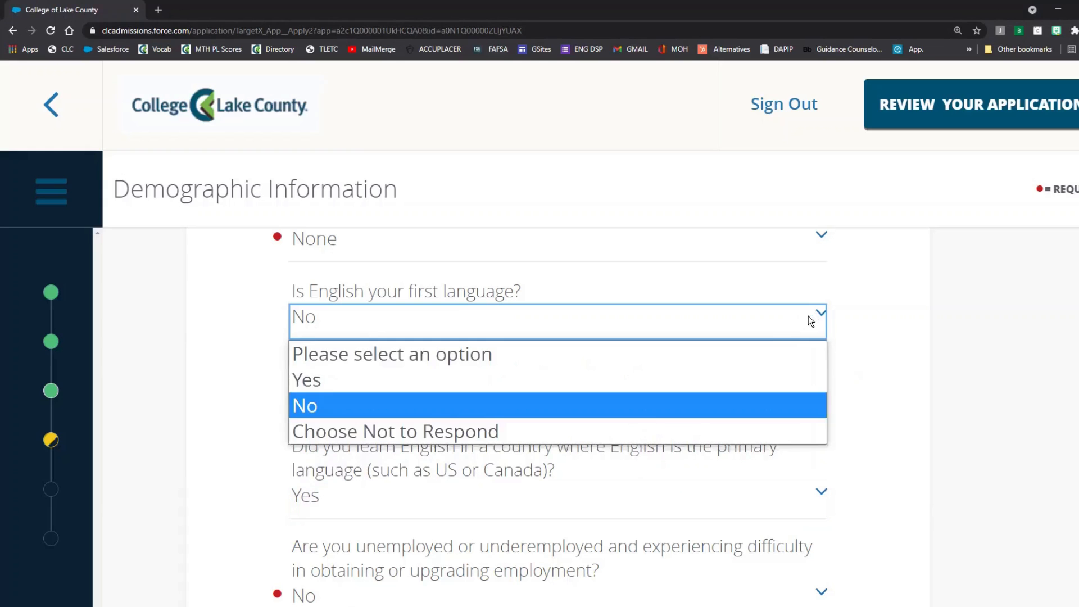
pyautogui.click(729, 385)
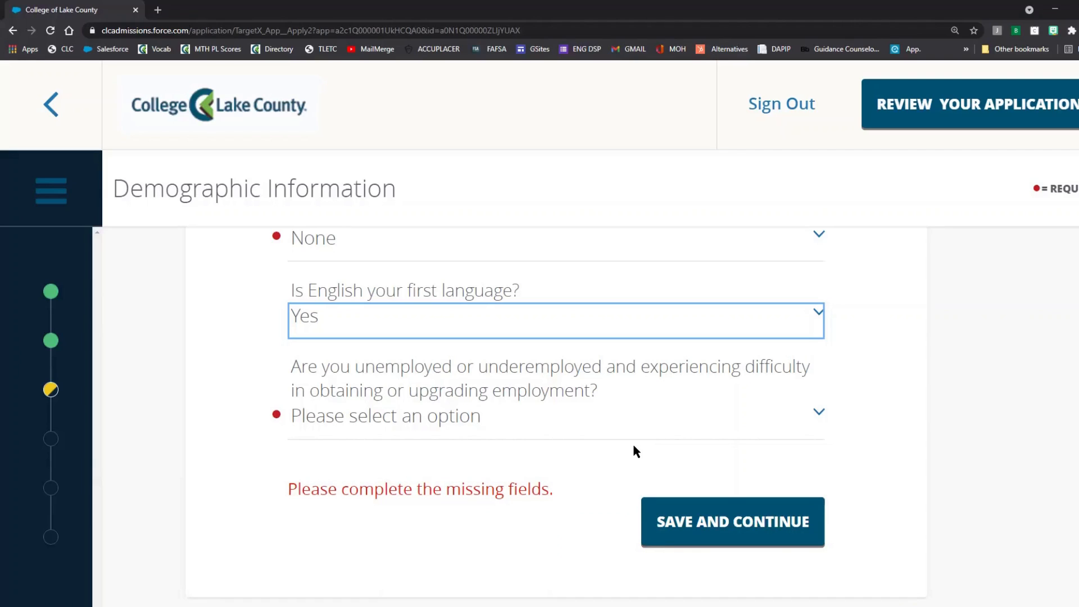
pyautogui.click(622, 422)
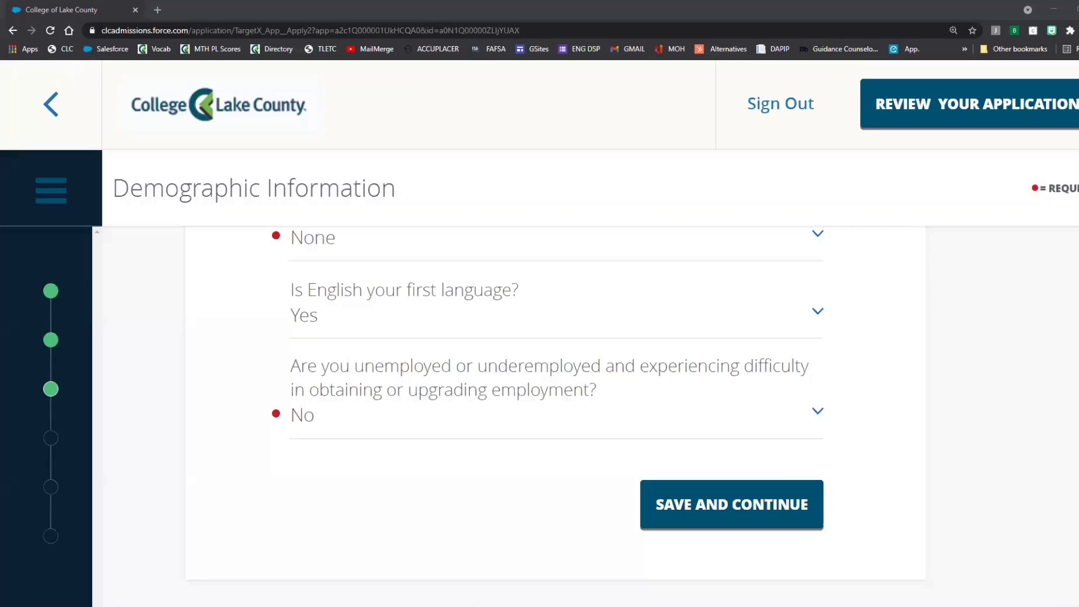
pyautogui.click(780, 502)
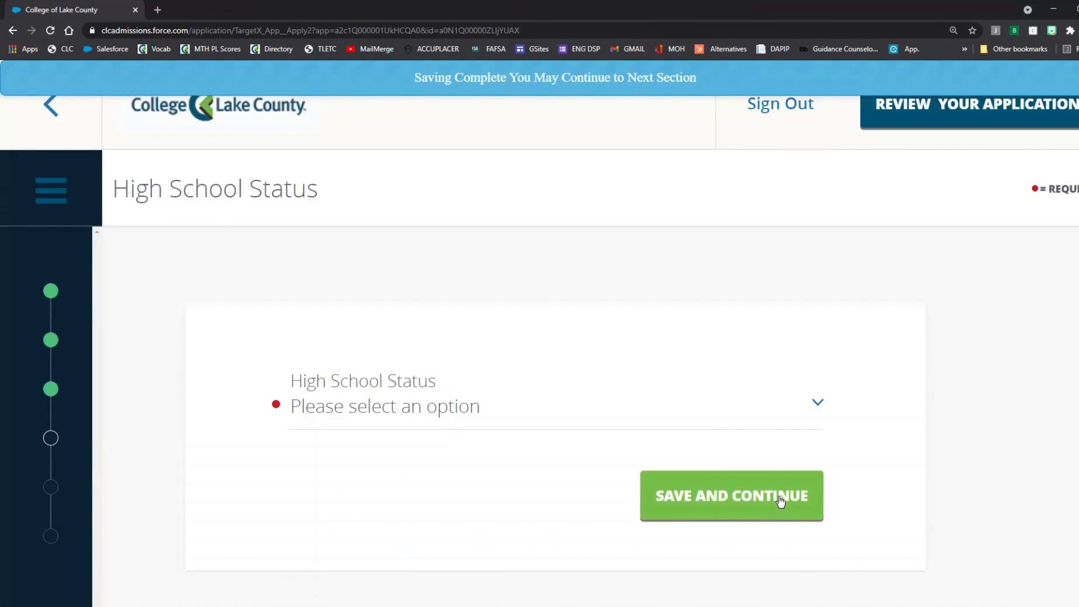
# Step: Choose 'I graduated from high school' as High School Status and save it
pyautogui.click(403, 414)
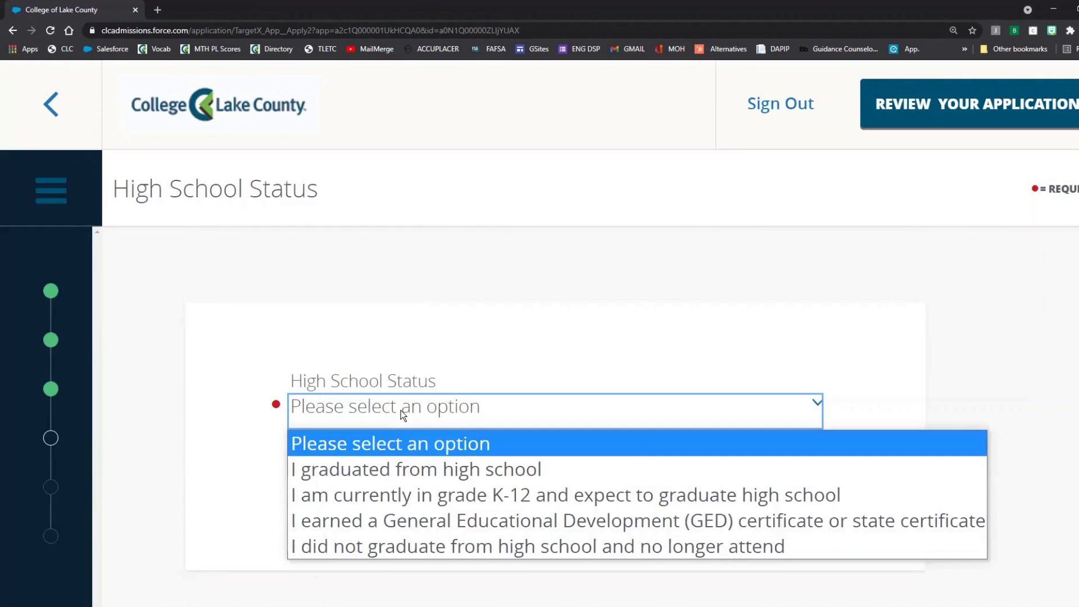
pyautogui.press('Down')
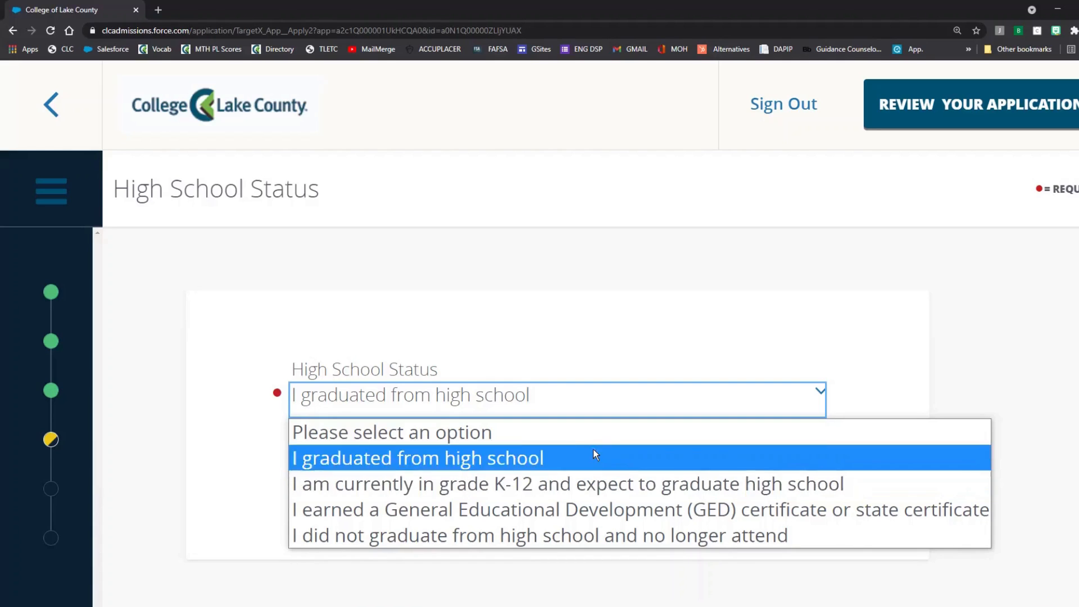
pyautogui.click(527, 460)
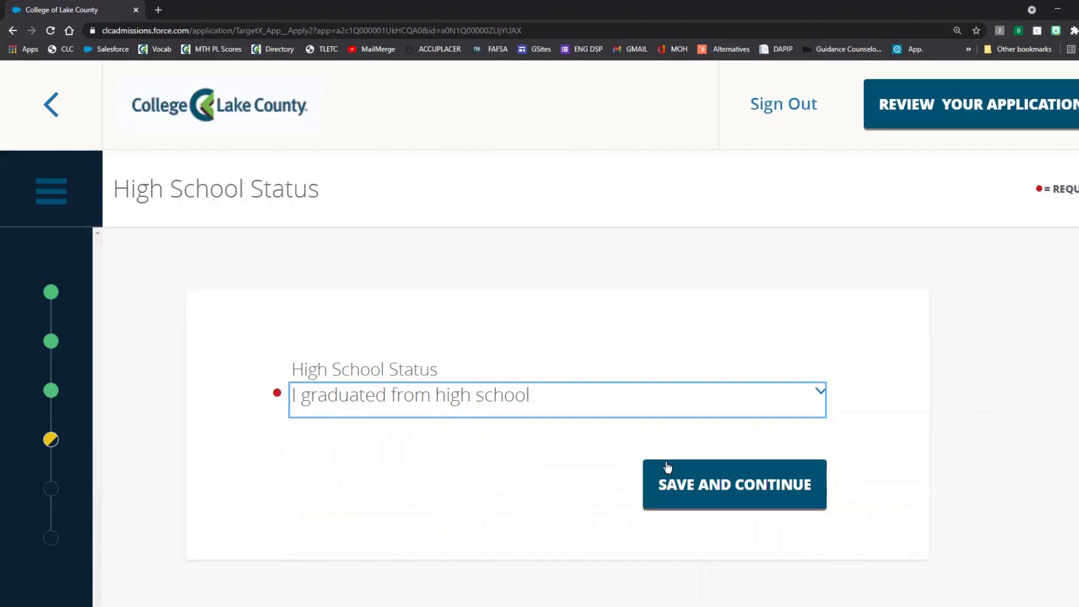
pyautogui.click(694, 487)
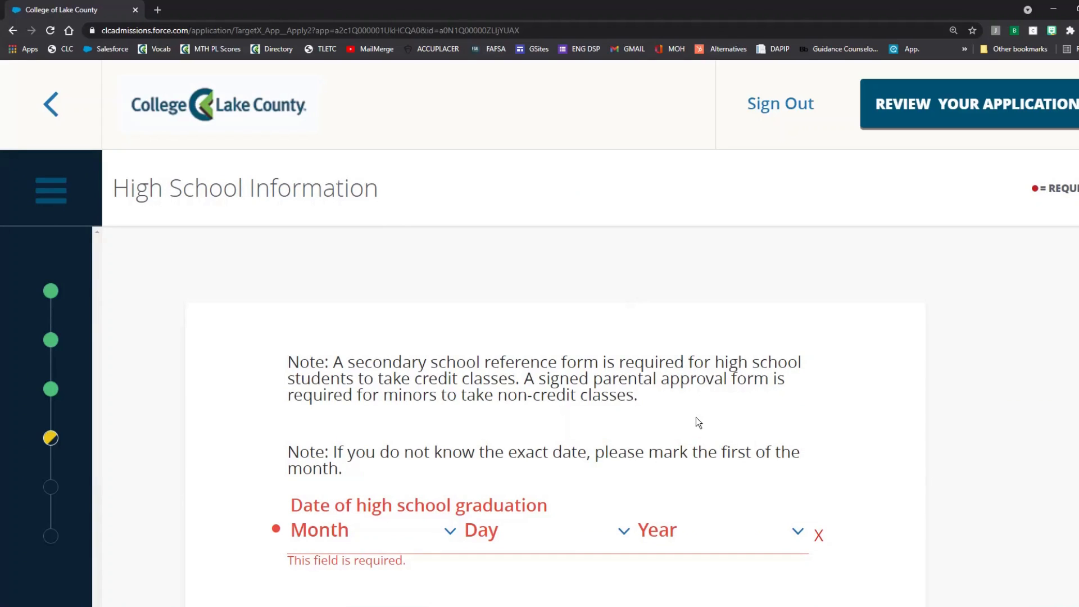
# Step: Set the high school graduation month, day and year dropdowns to May 1, 2007
pyautogui.scroll(-2, 696, 417)
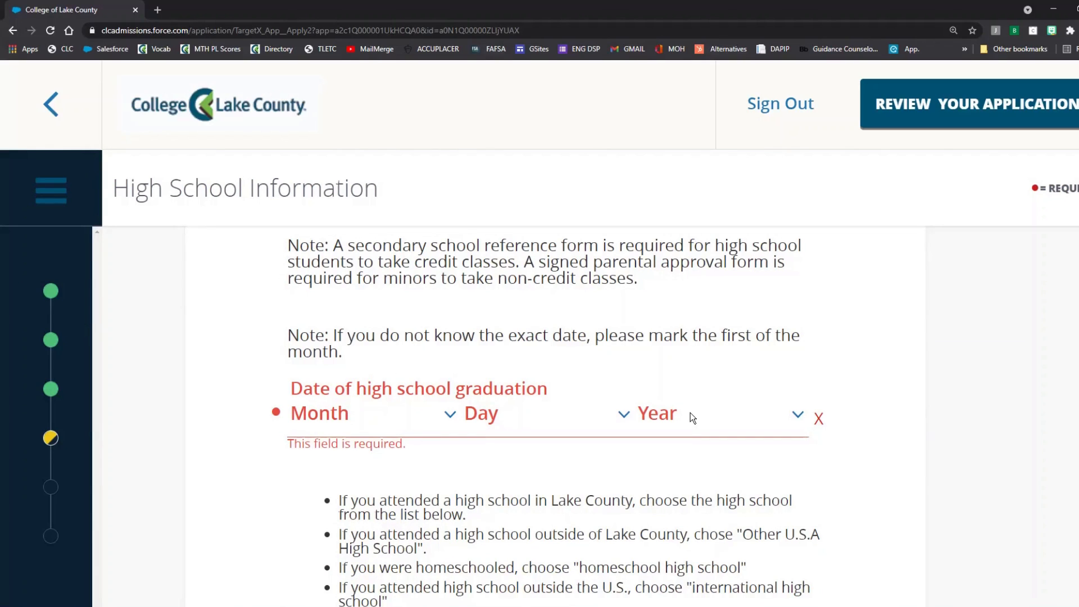
pyautogui.click(423, 407)
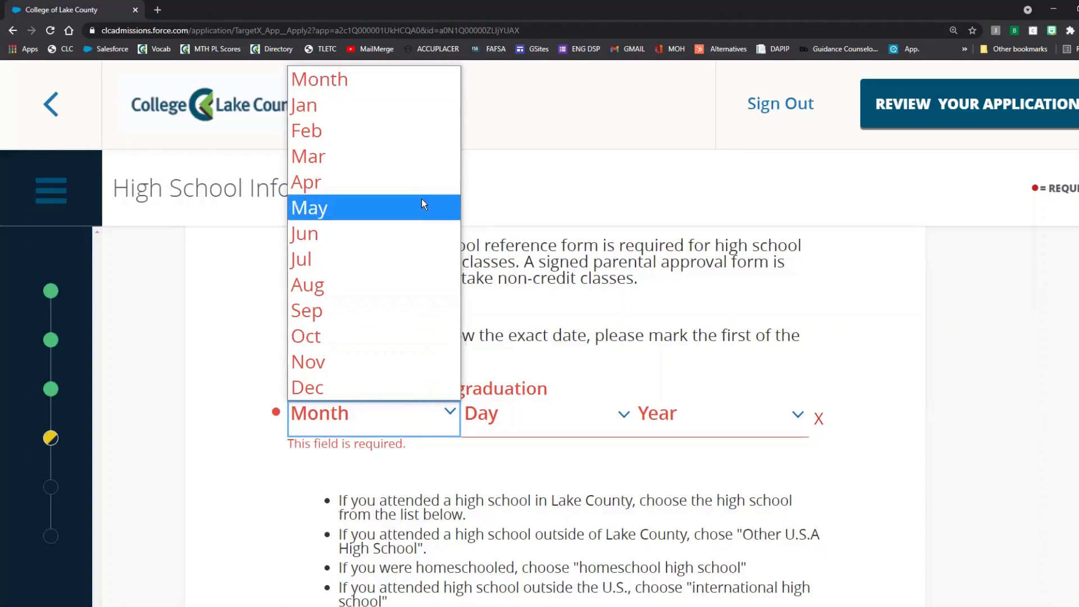
pyautogui.click(384, 204)
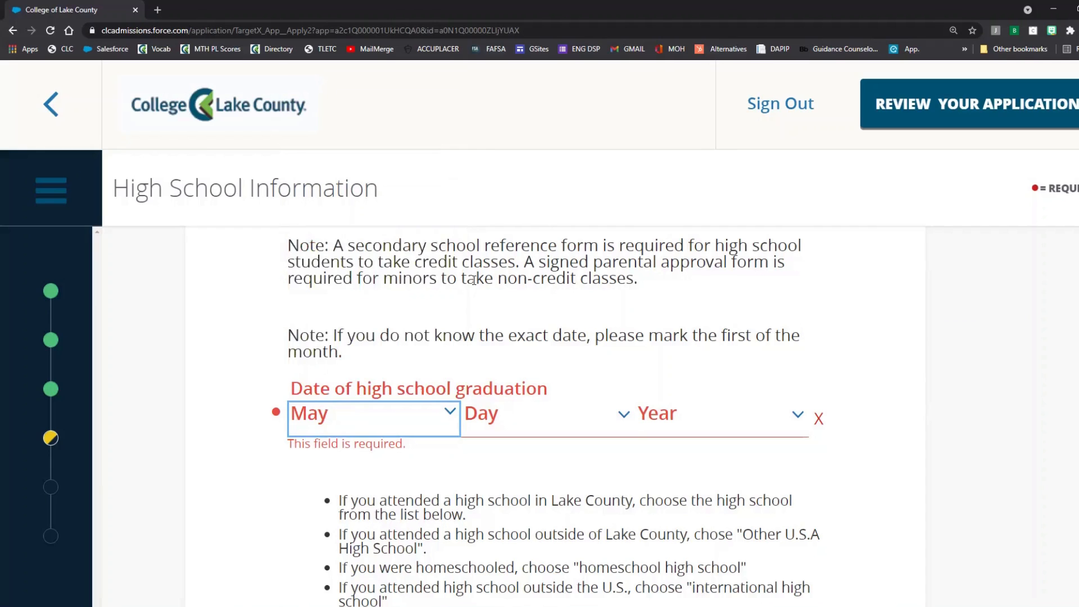
pyautogui.click(528, 423)
pyautogui.click(499, 26)
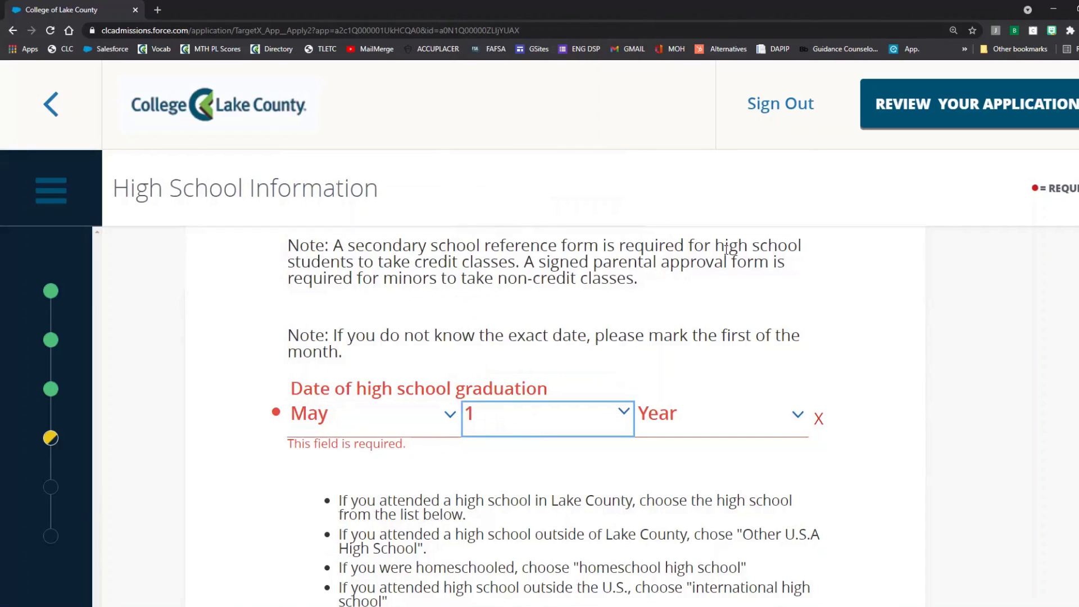
pyautogui.click(790, 418)
pyautogui.scroll(-1, 742, 337)
pyautogui.click(717, 336)
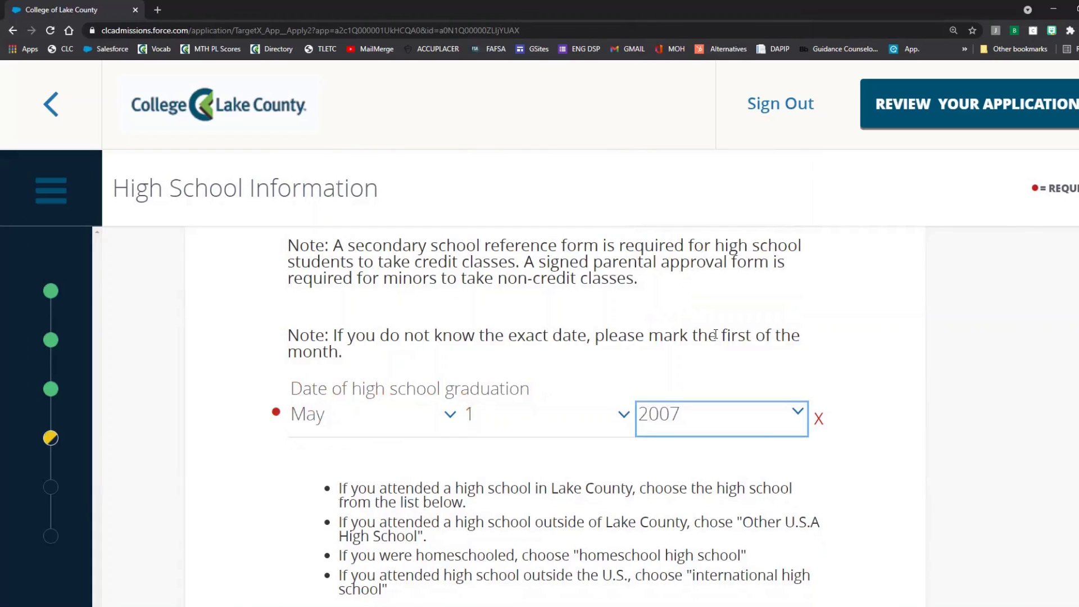
pyautogui.click(918, 472)
pyautogui.scroll(-3, 918, 472)
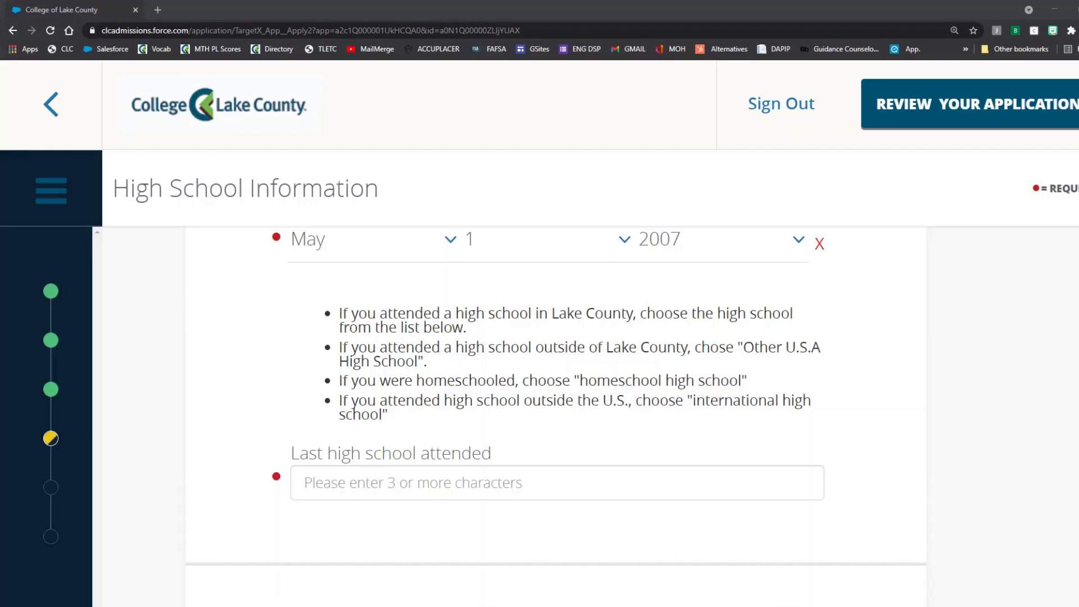
# Step: Search 'warr', select Warren Township High School (Gurnee, IL), and save the high school details
pyautogui.click(794, 482)
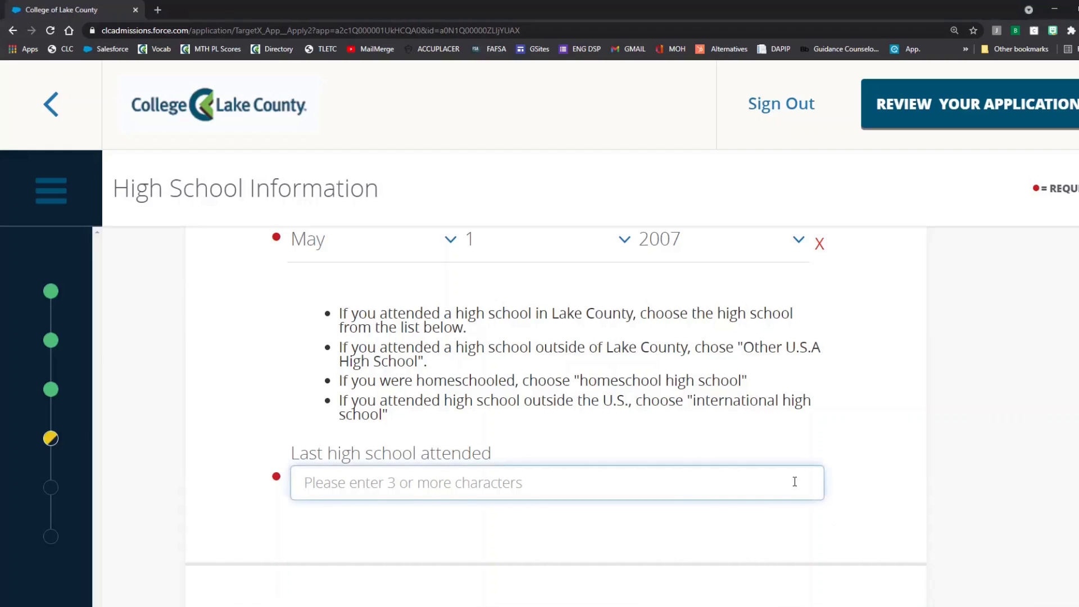
pyautogui.write('warr')
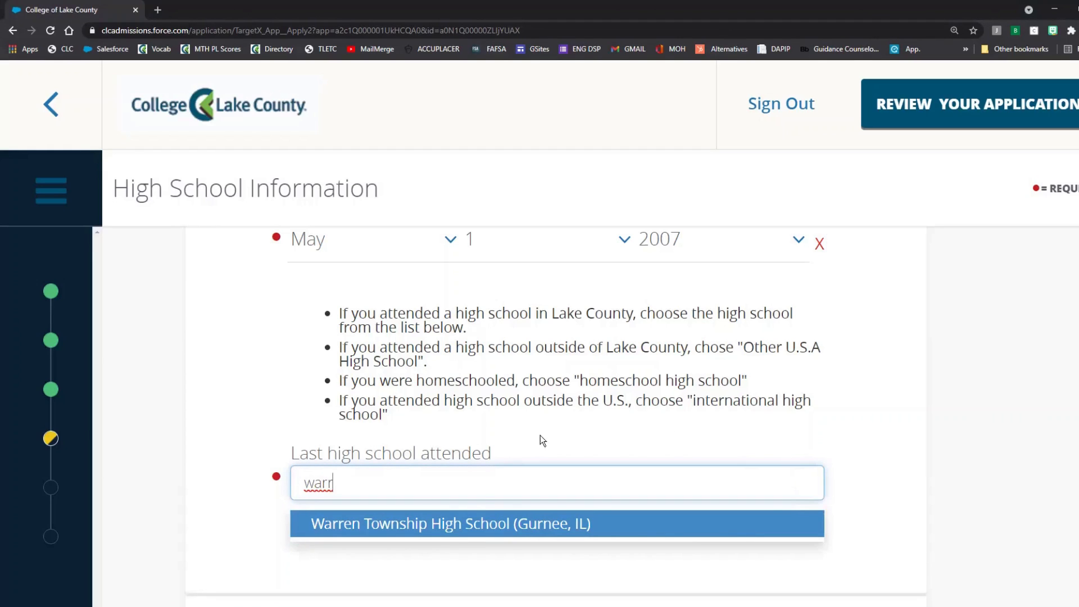
pyautogui.click(485, 524)
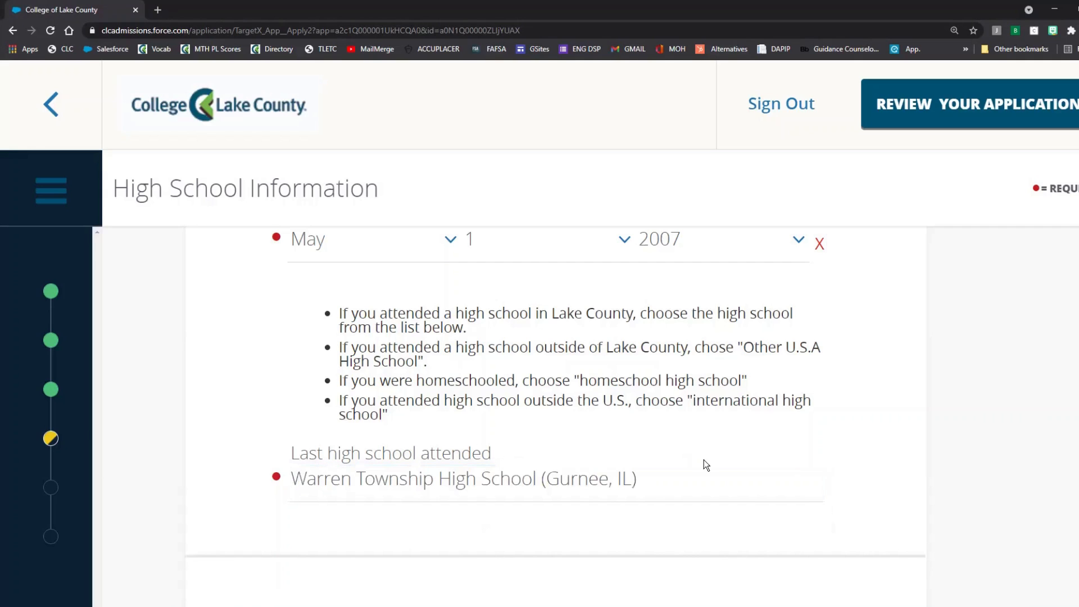
pyautogui.scroll(-3, 964, 464)
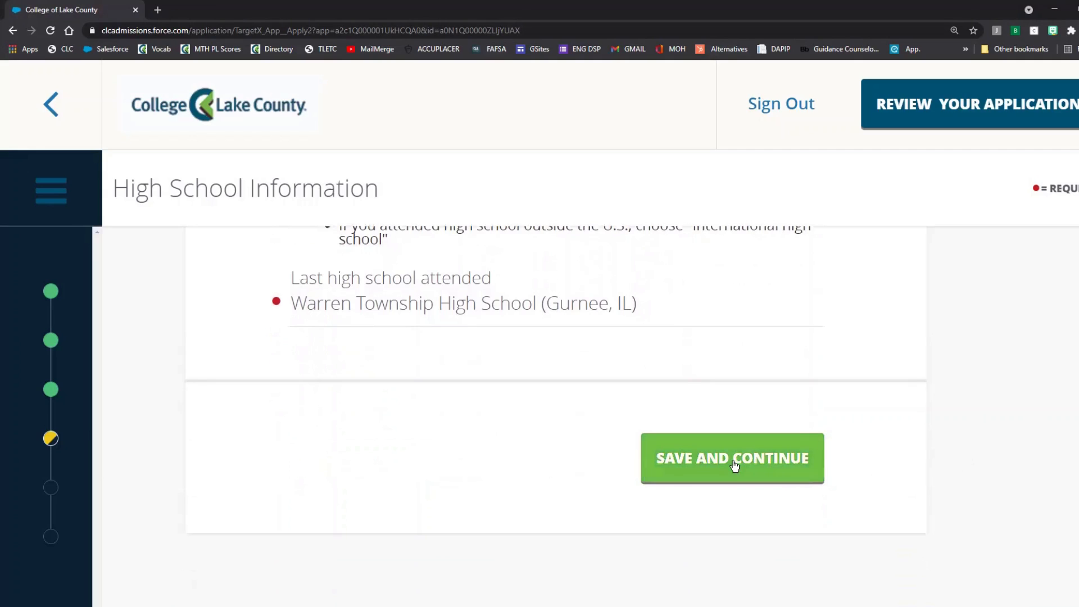
pyautogui.click(735, 464)
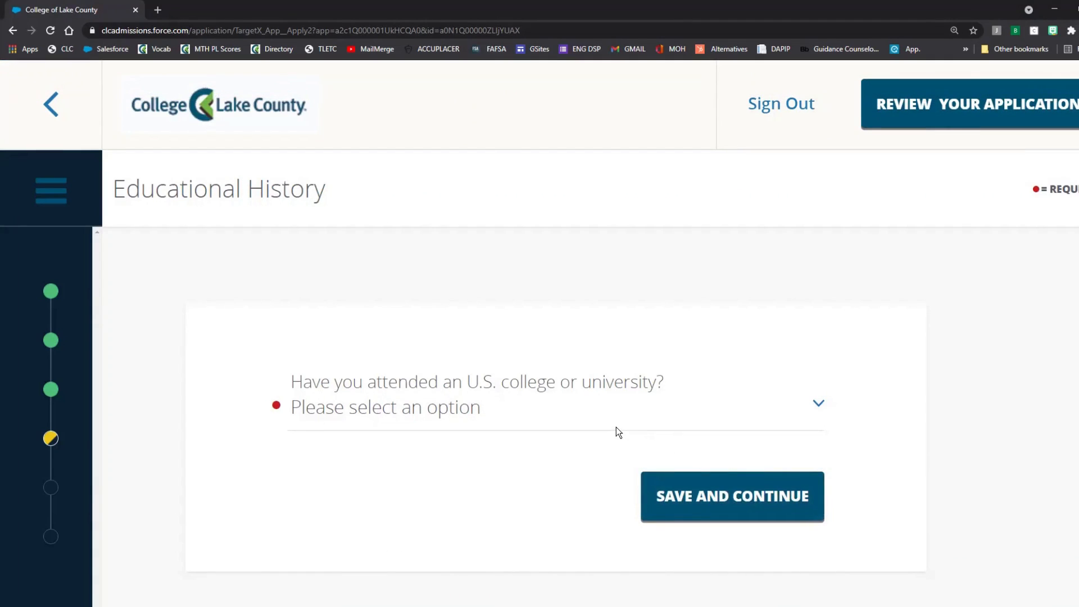
# Step: Answer the U.S. college attendance question No, after trying Yes, and save Educational History
pyautogui.click(617, 405)
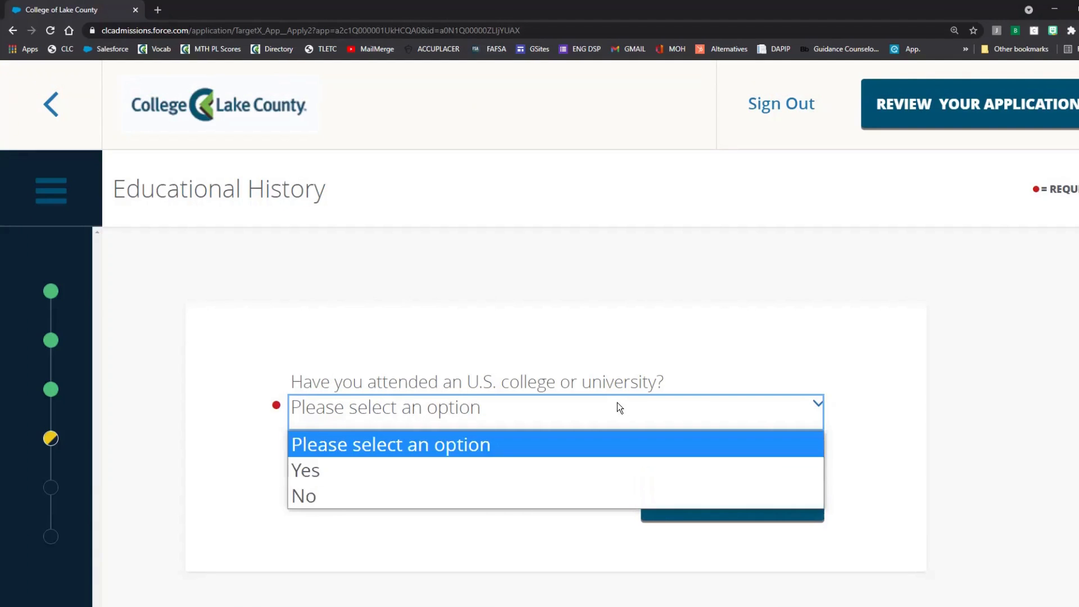
pyautogui.click(579, 470)
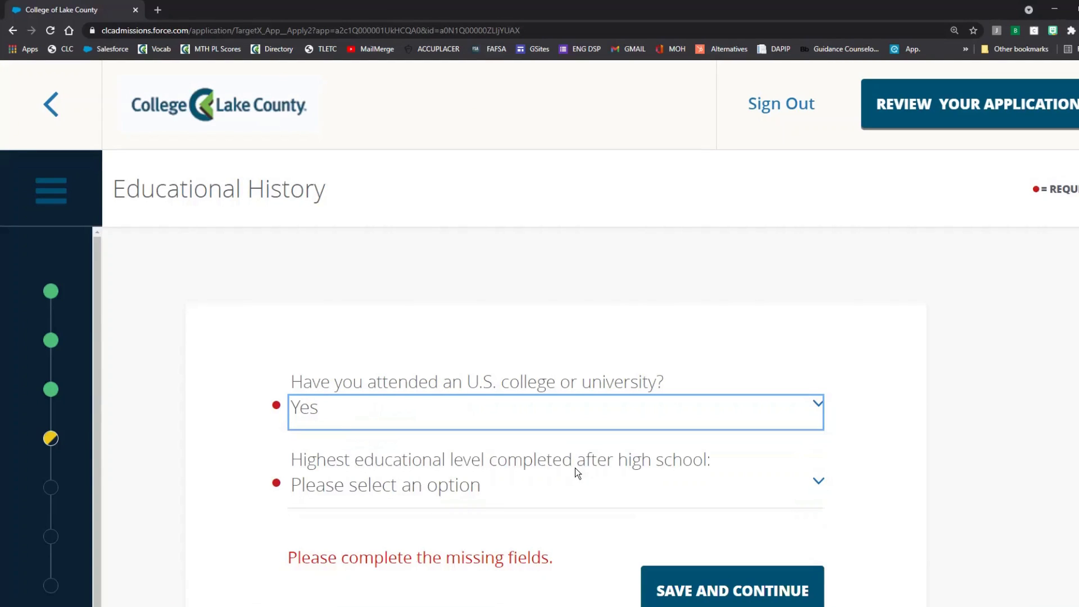
pyautogui.click(573, 485)
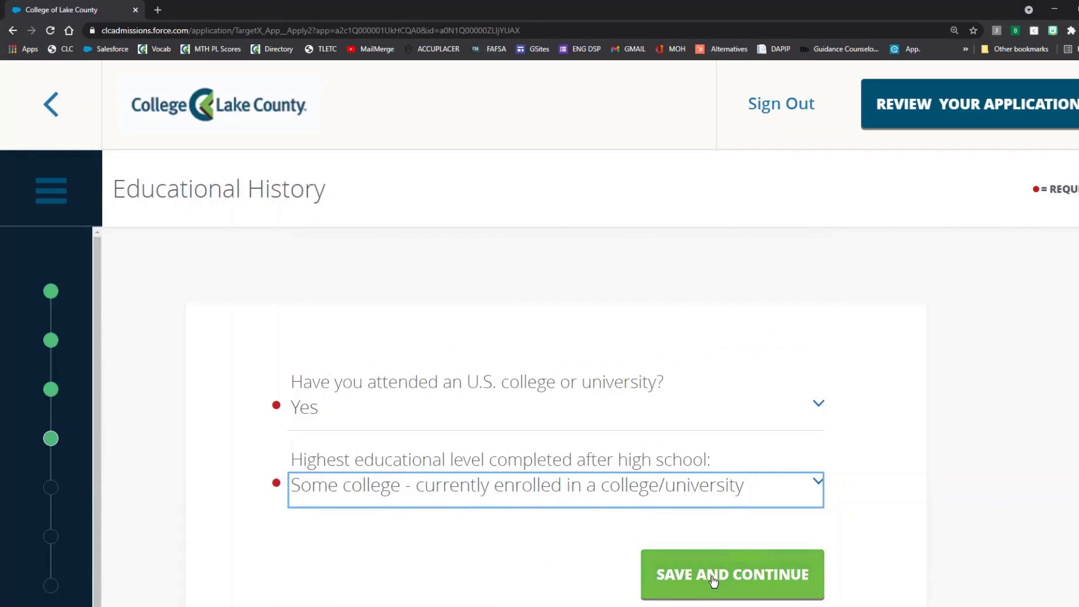
pyautogui.click(528, 421)
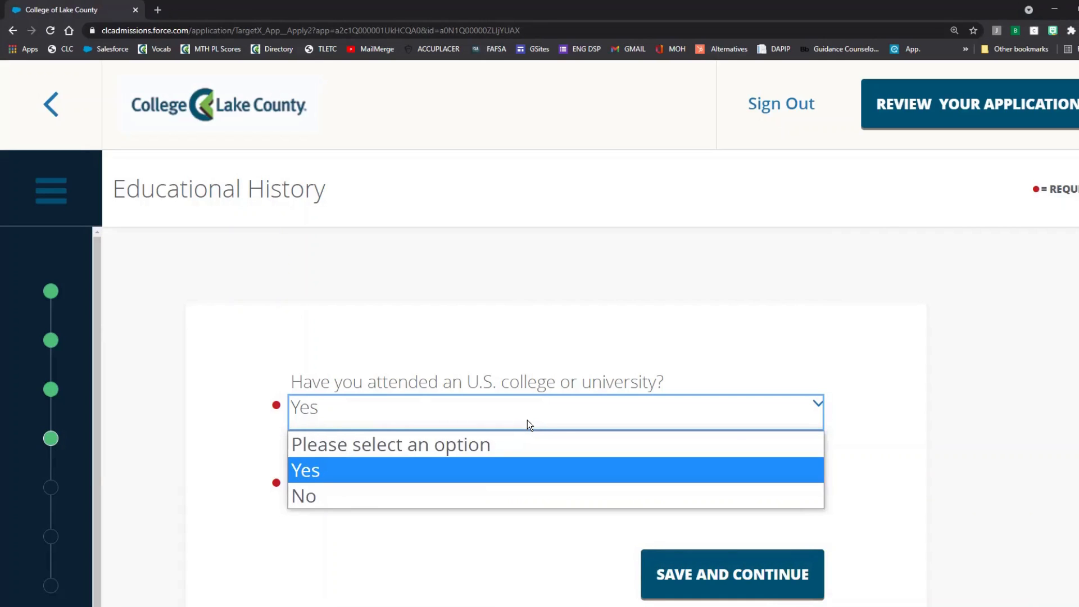
pyautogui.click(474, 495)
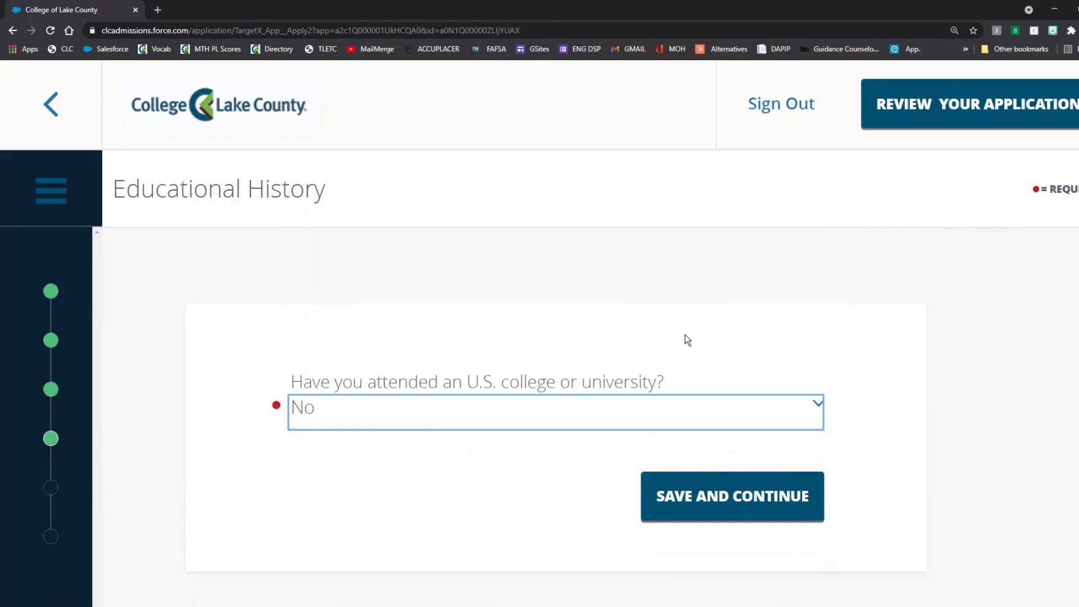
pyautogui.click(718, 497)
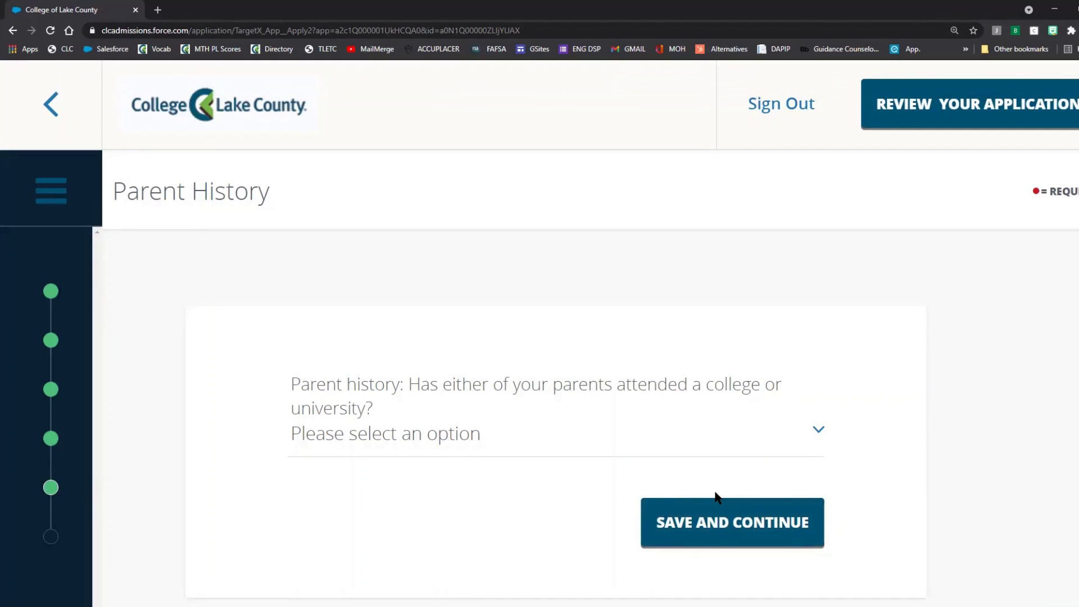
# Step: Answer Yes to both parents attending college and parents graduating a four-year college
pyautogui.click(648, 443)
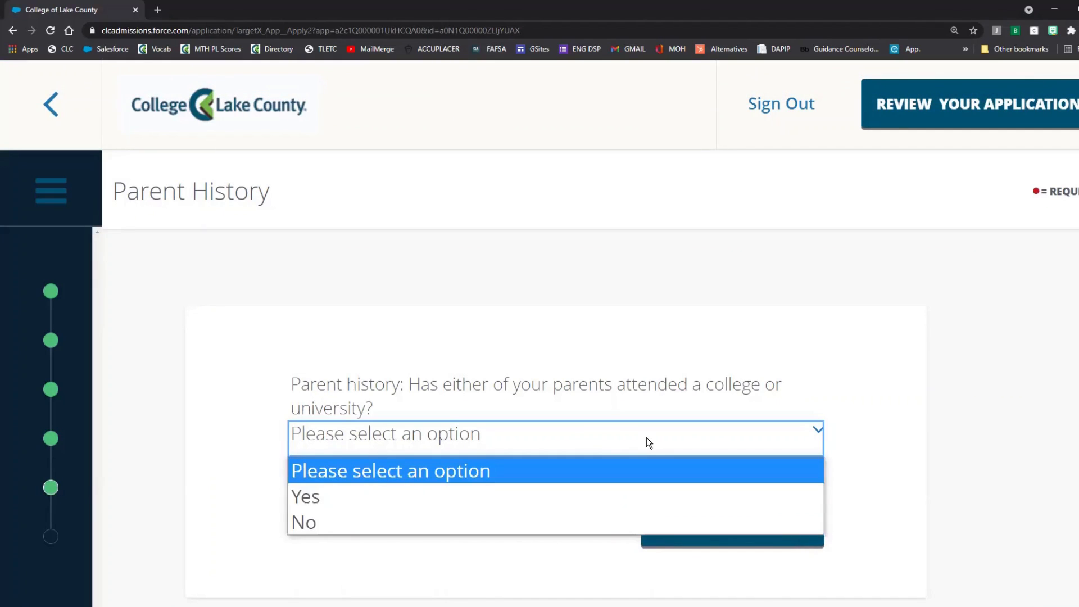
pyautogui.click(369, 494)
pyautogui.scroll(-1, 412, 491)
pyautogui.click(434, 476)
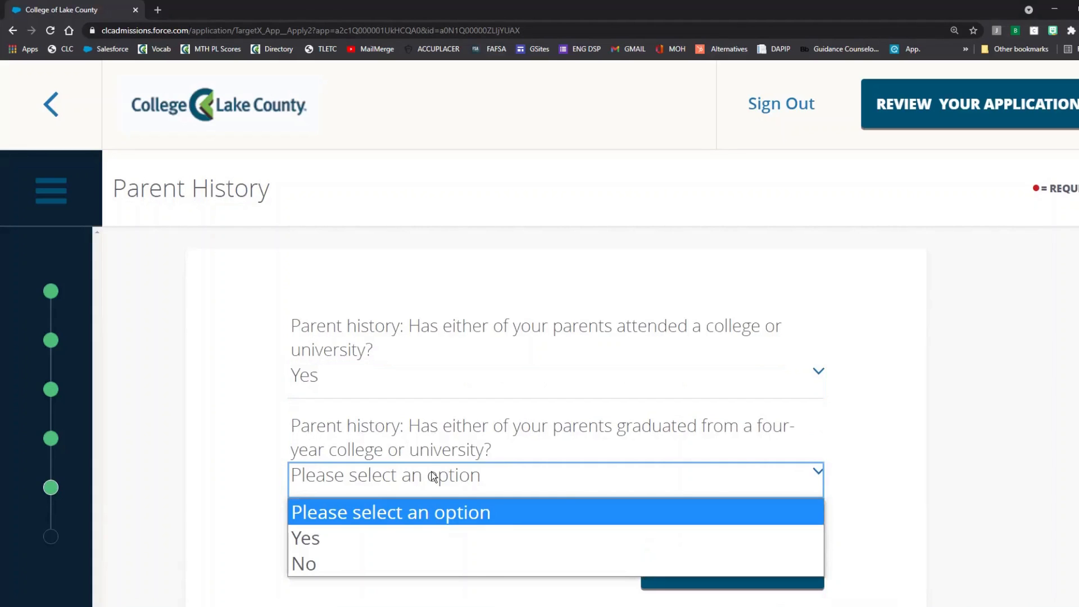
pyautogui.click(303, 538)
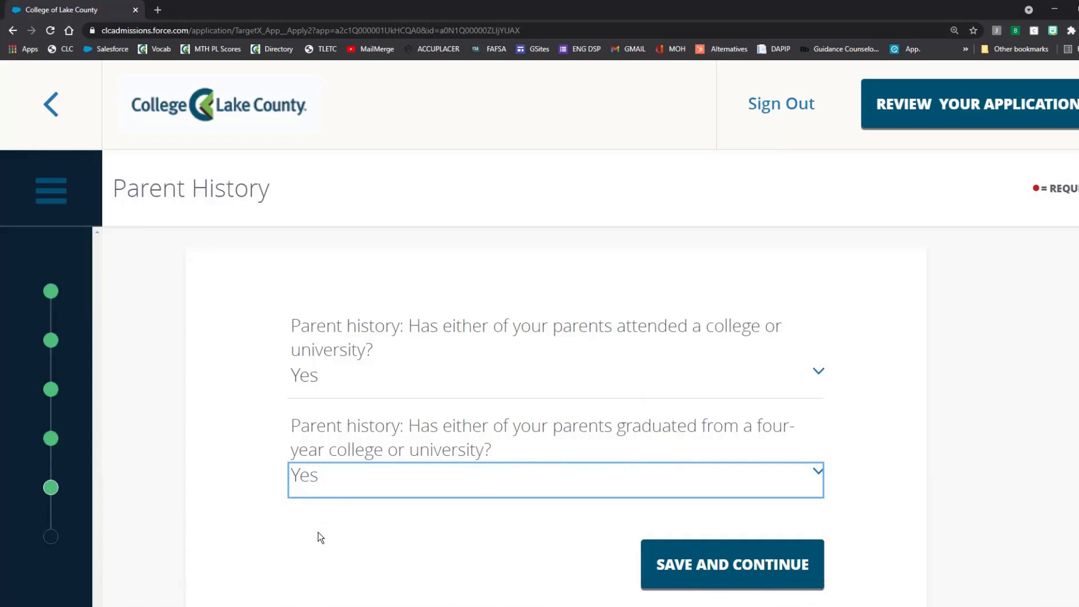
# Step: Change the parents-attending-college answer to No and save Parent History
pyautogui.click(529, 378)
pyautogui.click(474, 460)
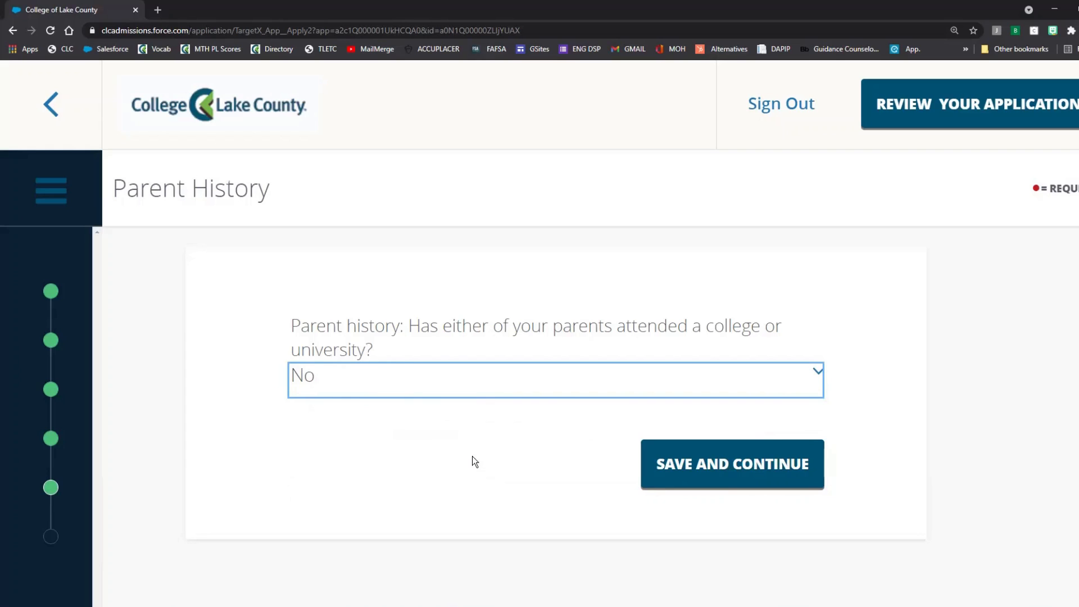
pyautogui.click(725, 464)
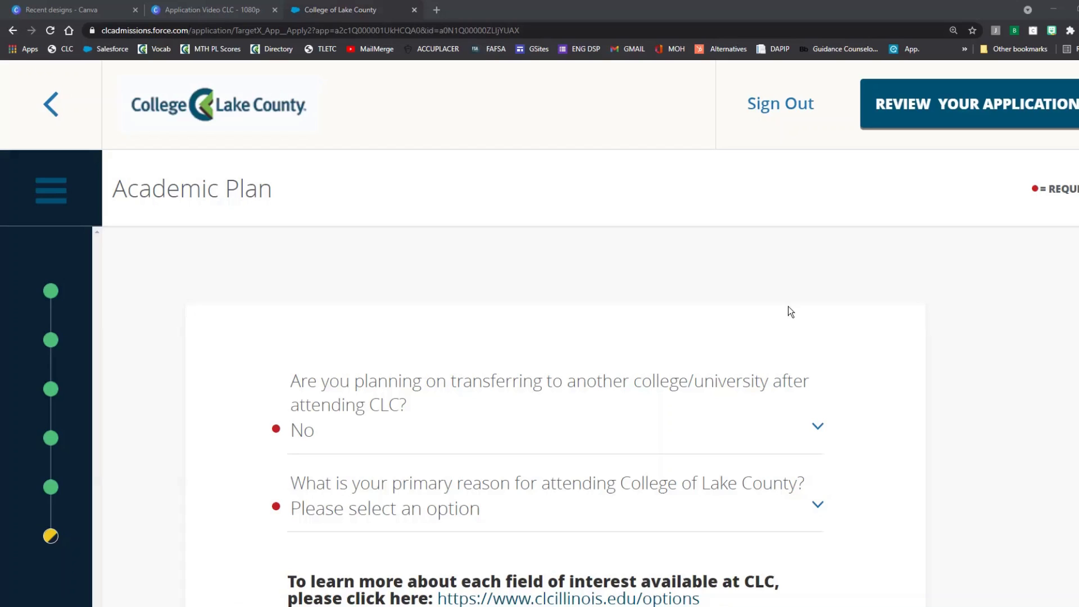
# Step: Answer Yes to planning to transfer and scroll through the transfer college list
pyautogui.click(763, 434)
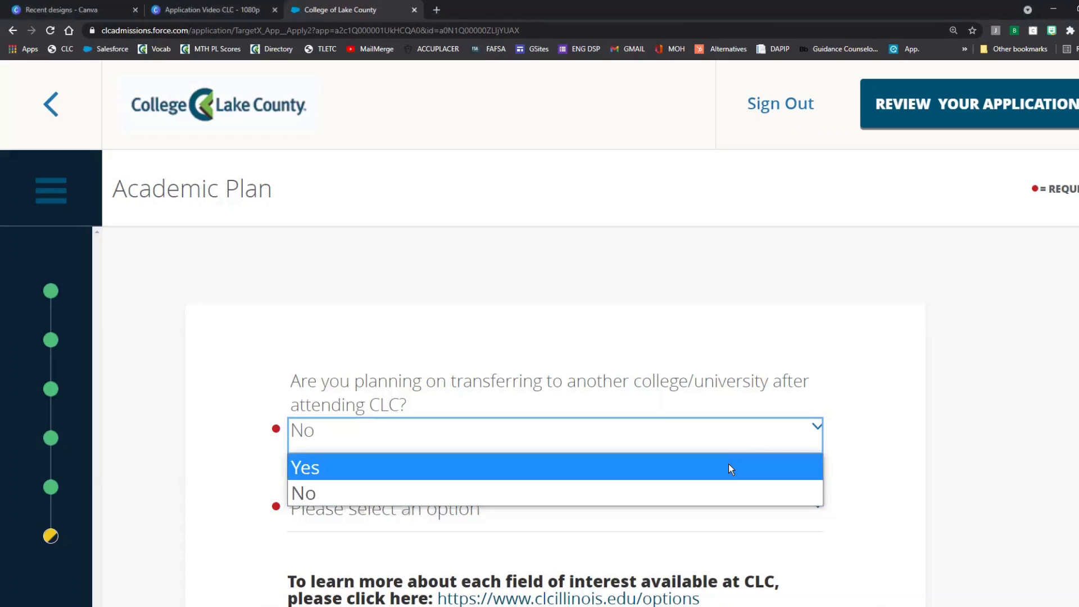
pyautogui.click(721, 472)
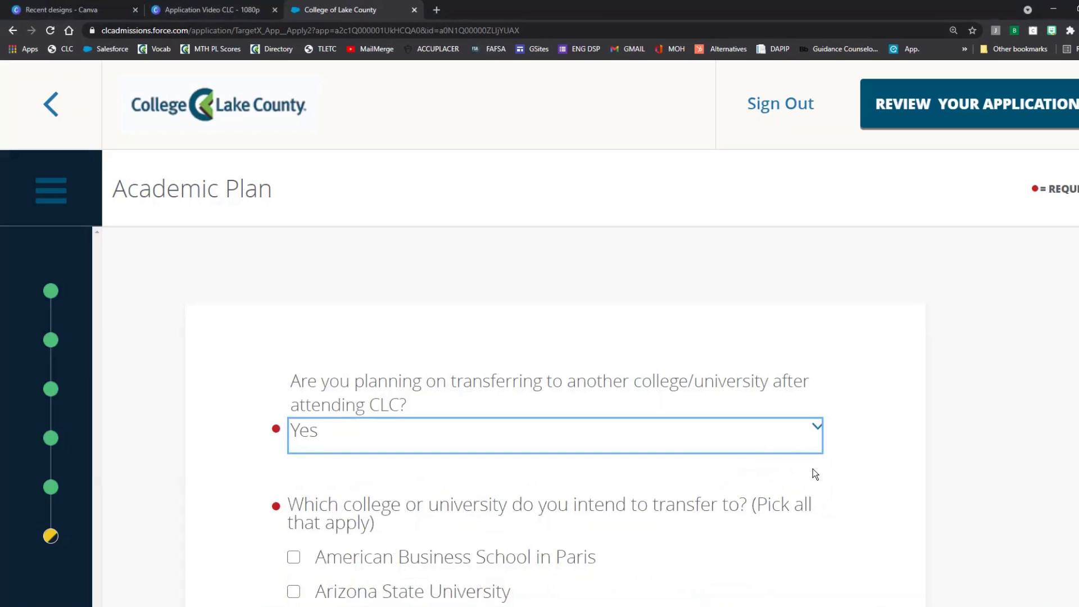
pyautogui.scroll(-3, 1002, 392)
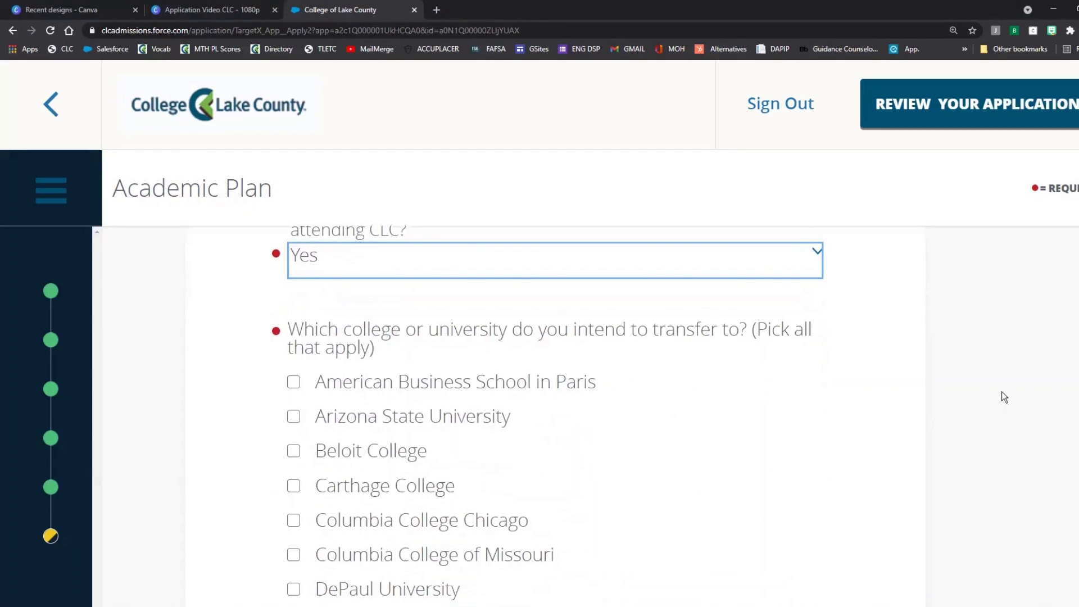
pyautogui.scroll(-1, 937, 397)
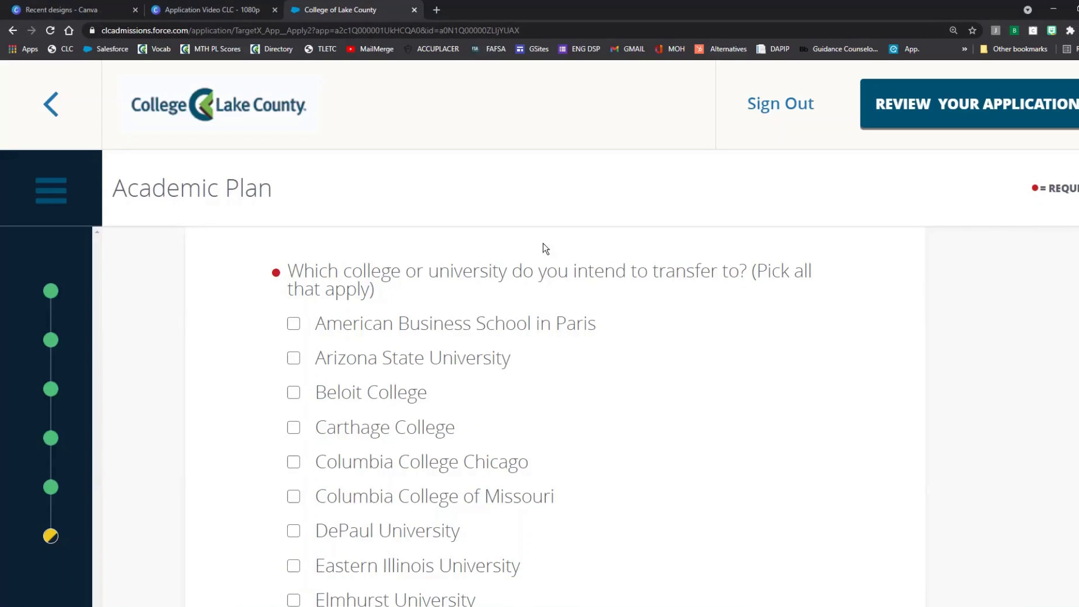
pyautogui.scroll(-7, 500, 358)
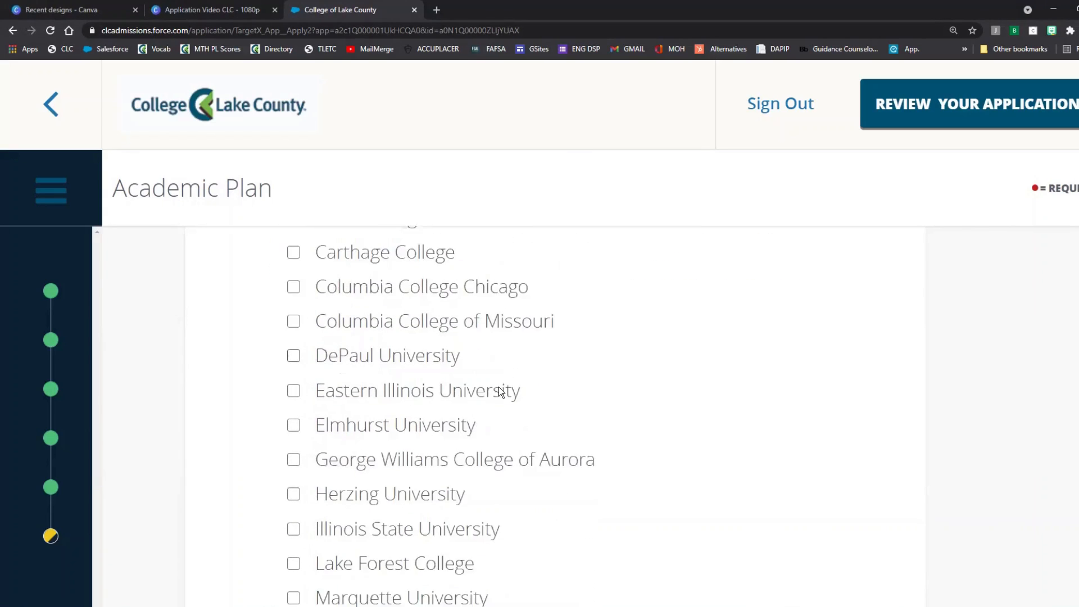
pyautogui.scroll(-8, 500, 428)
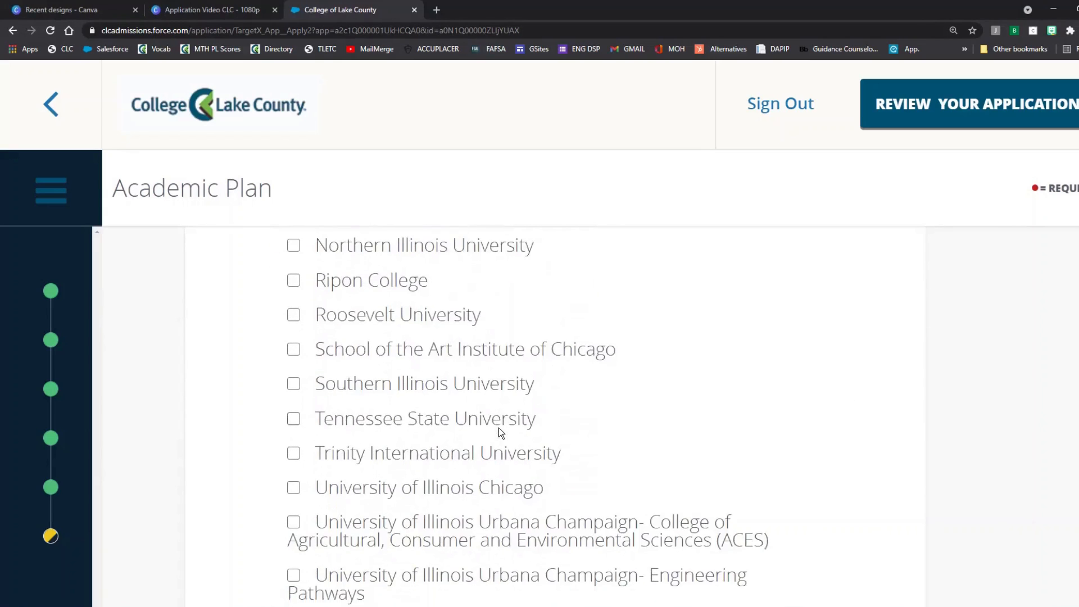
pyautogui.scroll(-3, 499, 430)
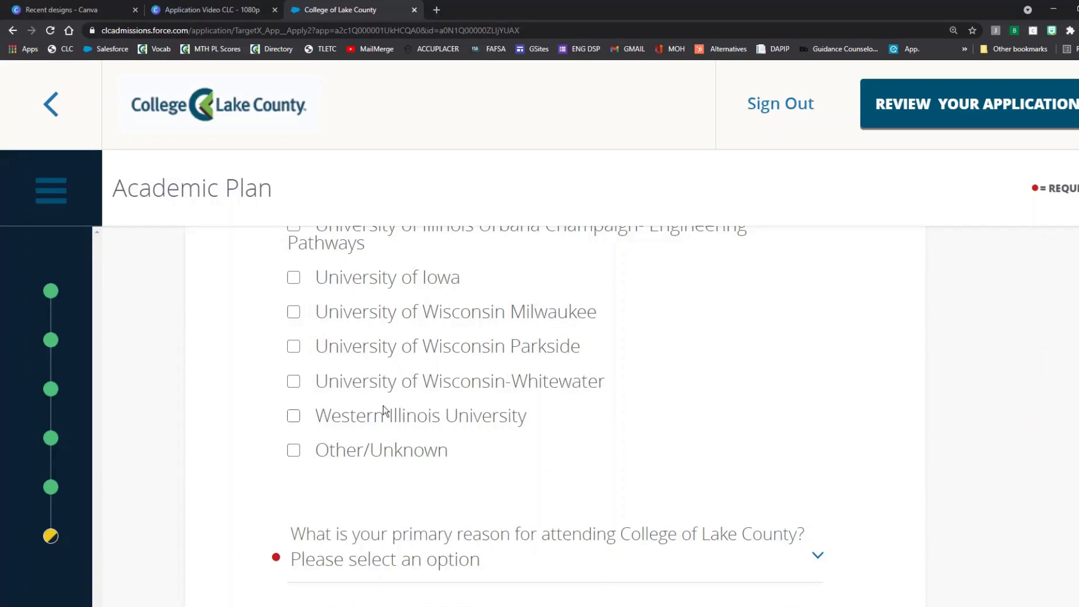
# Step: Tick, then untick, Western Illinois and the Wisconsin Whitewater, Parkside and Milwaukee colleges
pyautogui.click(293, 415)
pyautogui.click(292, 381)
pyautogui.click(293, 346)
pyautogui.click(293, 311)
pyautogui.click(289, 345)
pyautogui.click(291, 312)
pyautogui.click(293, 381)
pyautogui.click(296, 416)
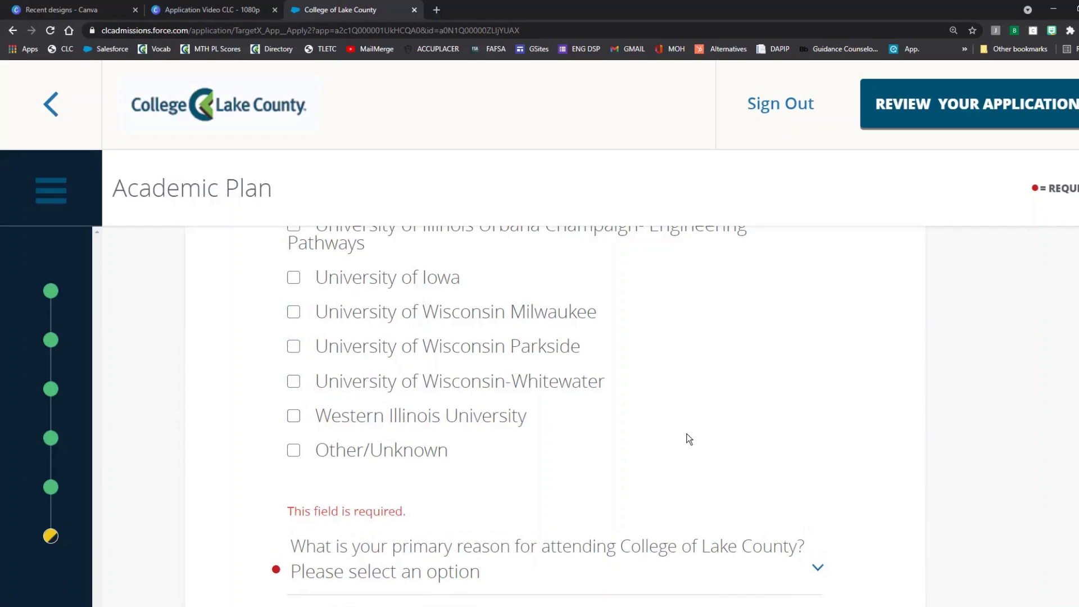
pyautogui.scroll(15, 687, 429)
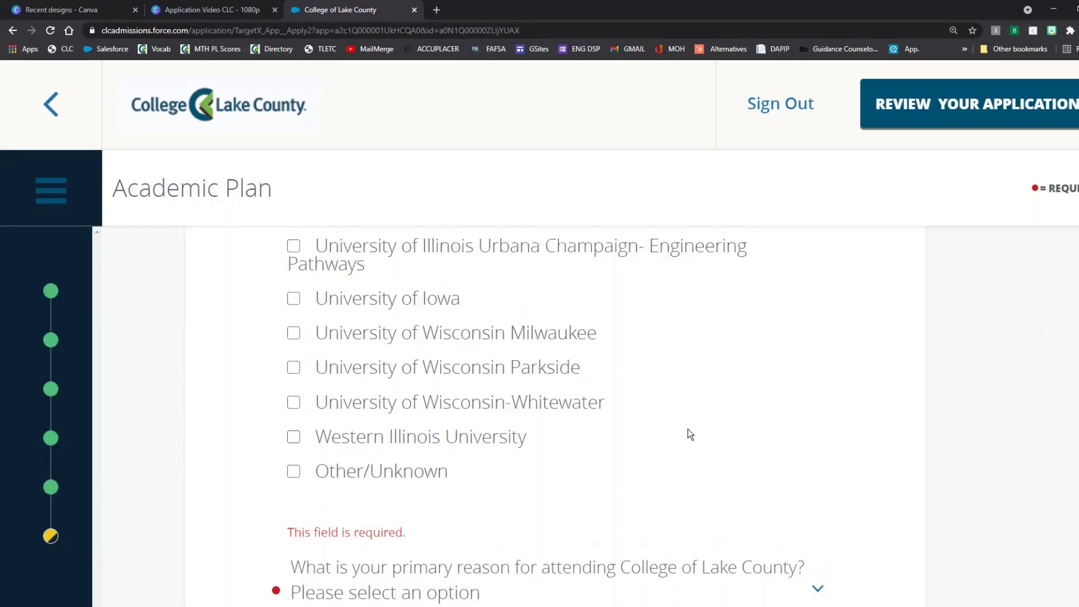
pyautogui.scroll(9, 689, 437)
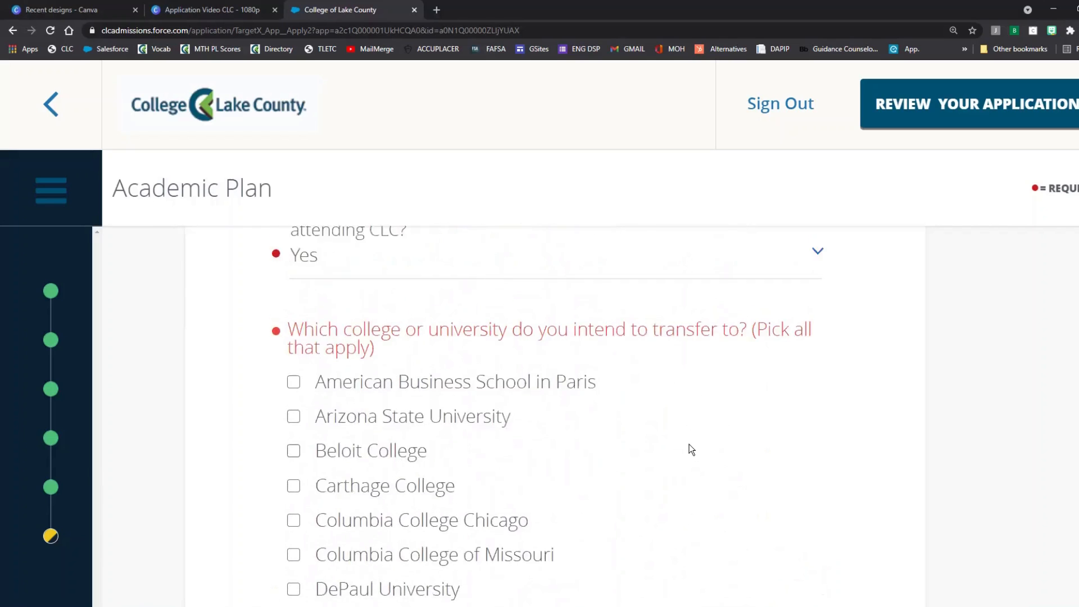
# Step: Reset the transfer answer to No and choose 'To transfer to a four-year college or university' as primary reason
pyautogui.click(604, 430)
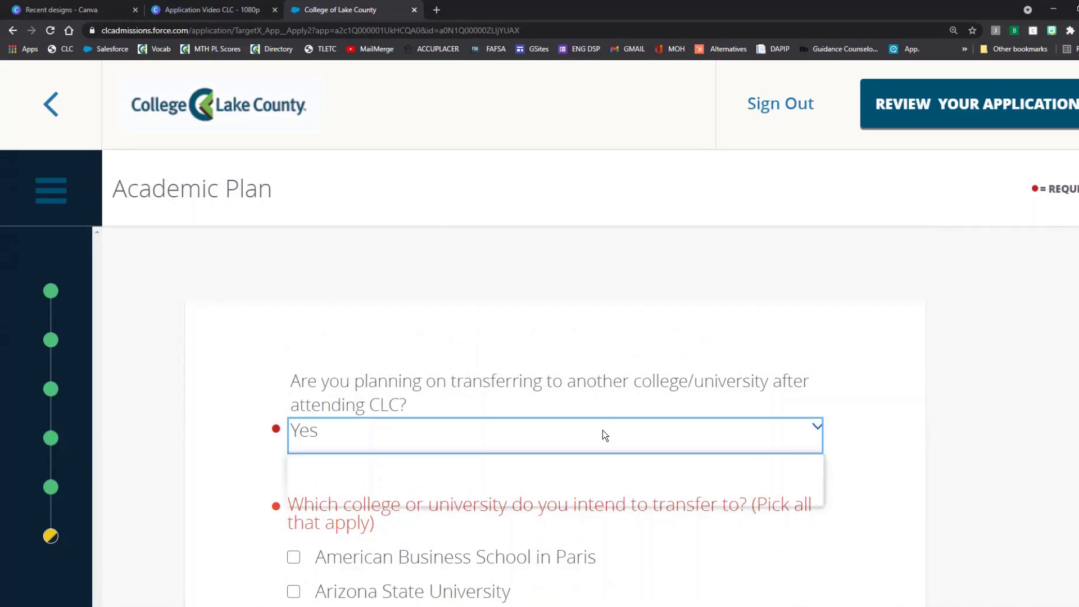
pyautogui.click(582, 487)
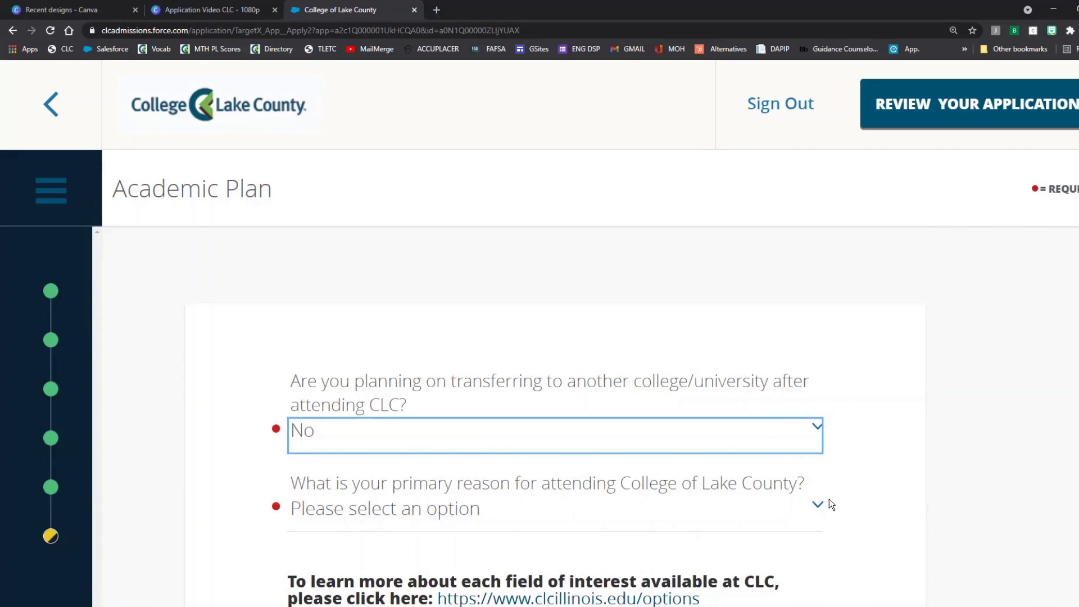
pyautogui.scroll(-2, 827, 495)
pyautogui.click(498, 374)
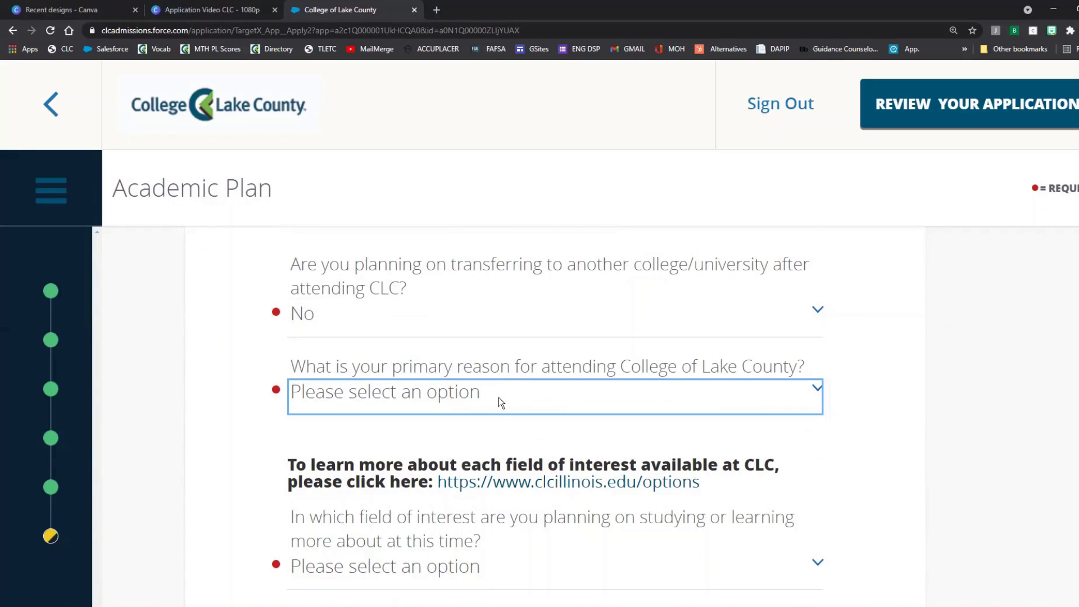
pyautogui.click(500, 400)
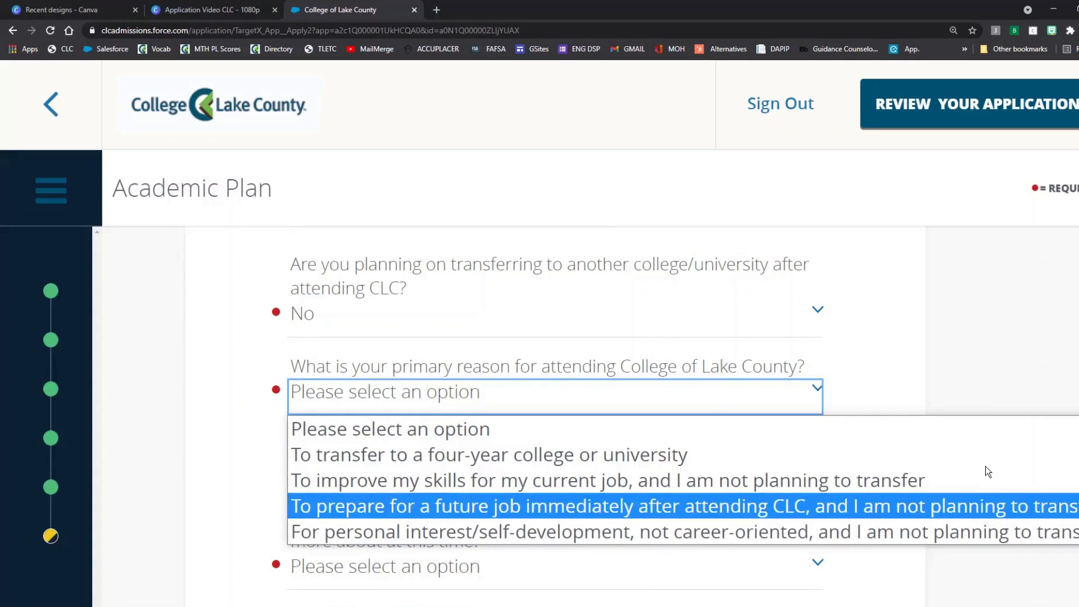
pyautogui.click(506, 459)
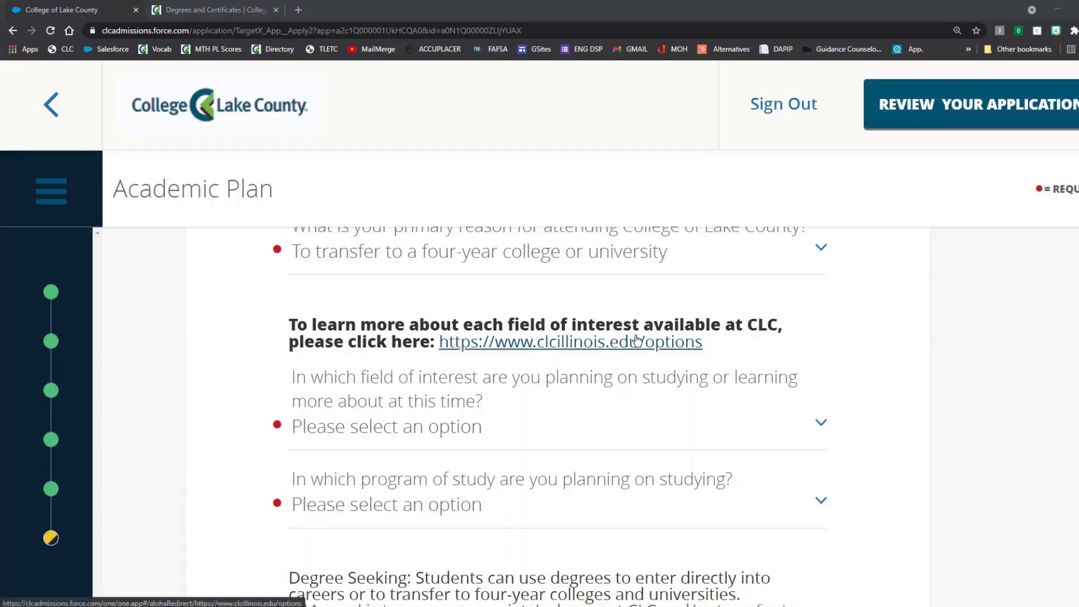
pyautogui.click(227, 10)
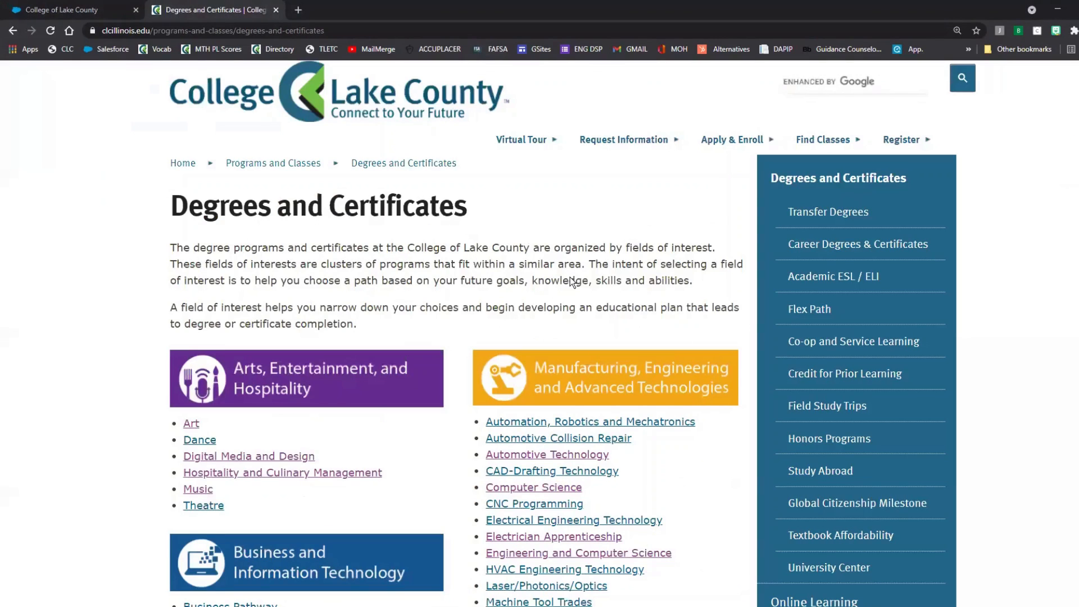
pyautogui.scroll(-2, 570, 281)
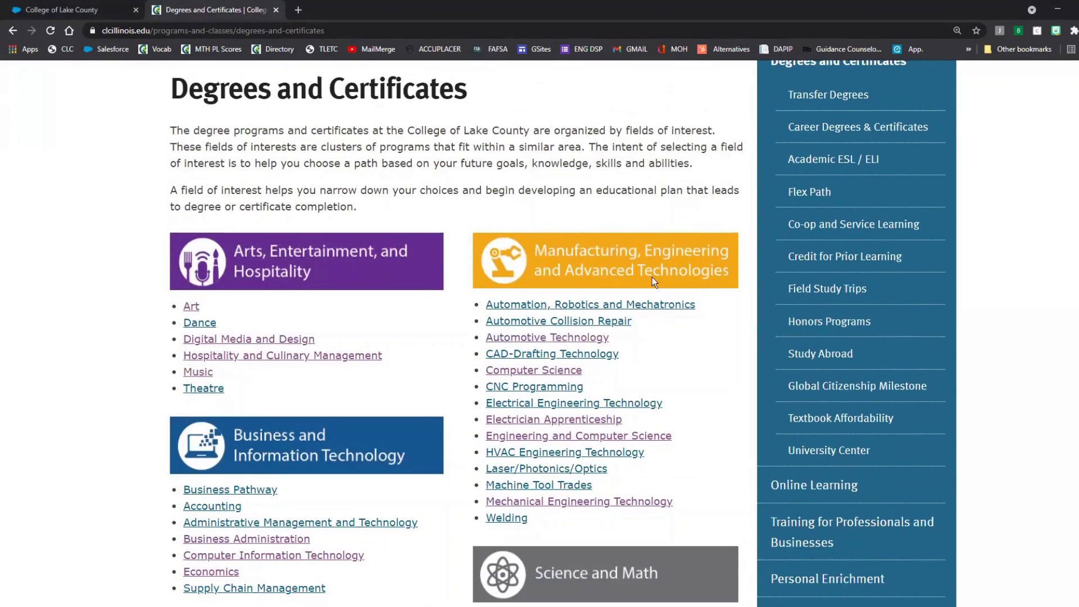
pyautogui.scroll(-3, 264, 322)
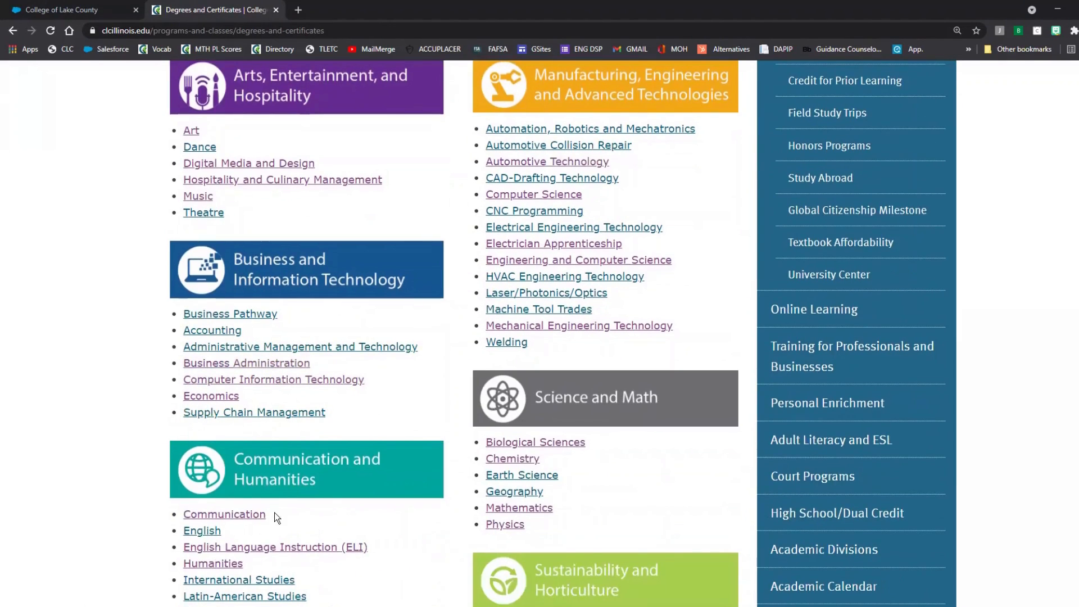
pyautogui.scroll(-2, 274, 513)
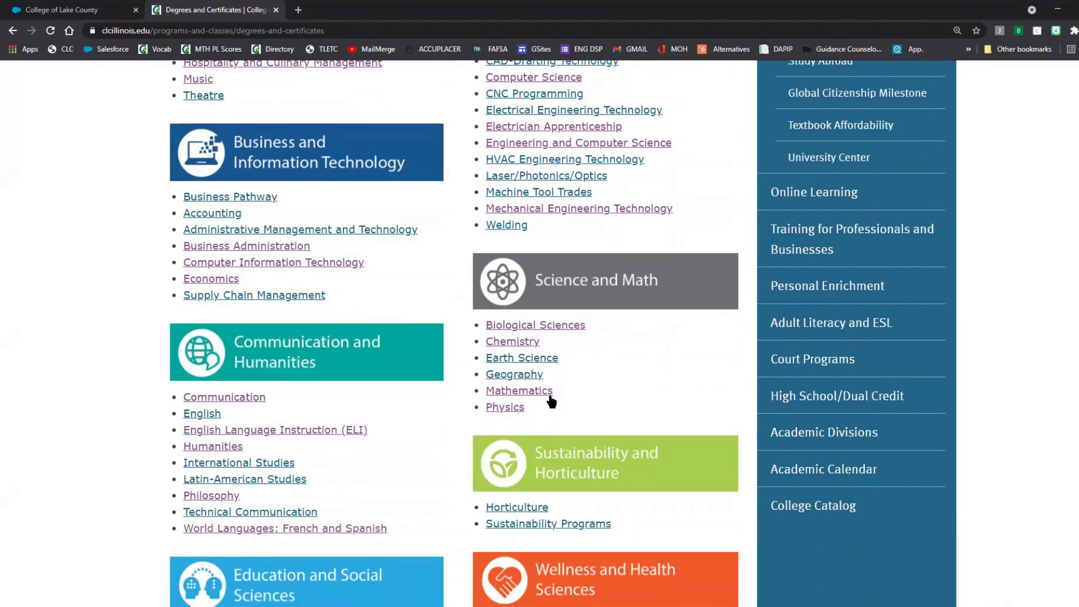
pyautogui.scroll(-2, 523, 401)
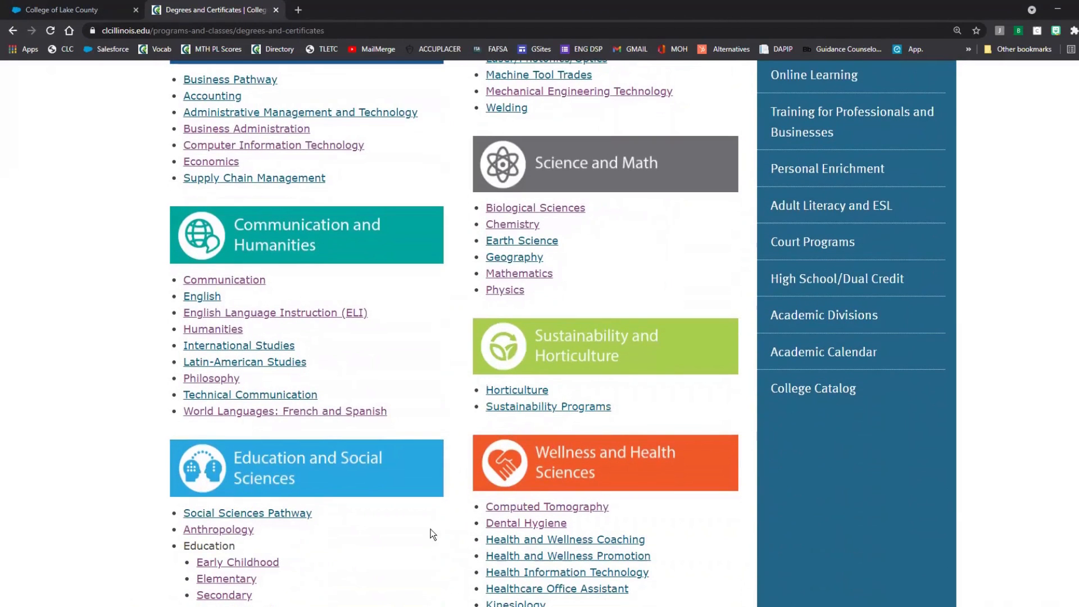
pyautogui.scroll(-4, 560, 550)
pyautogui.scroll(-5, 572, 564)
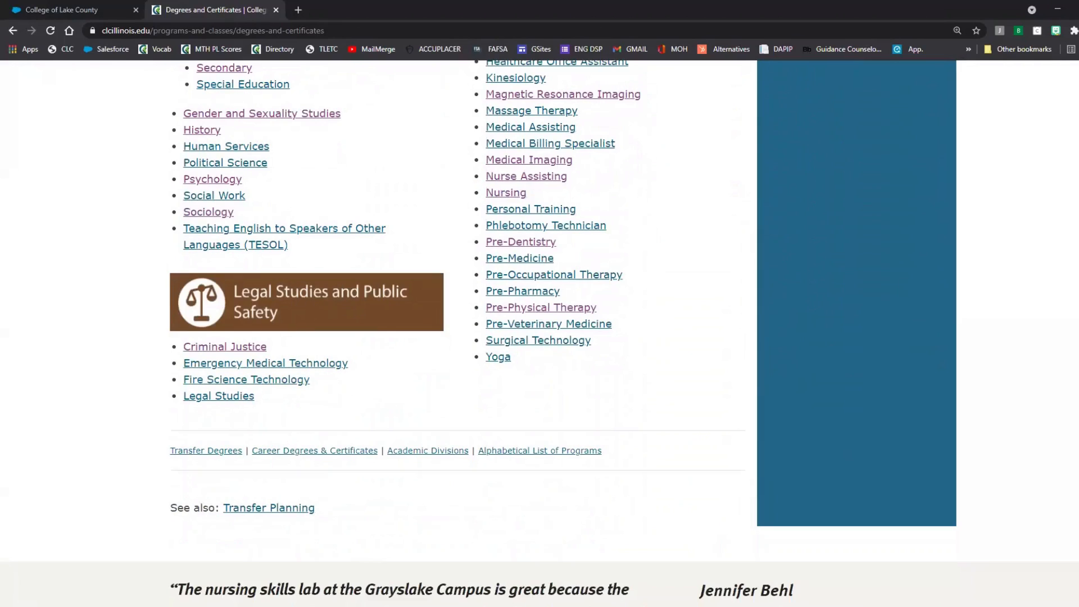
pyautogui.scroll(7, 769, 432)
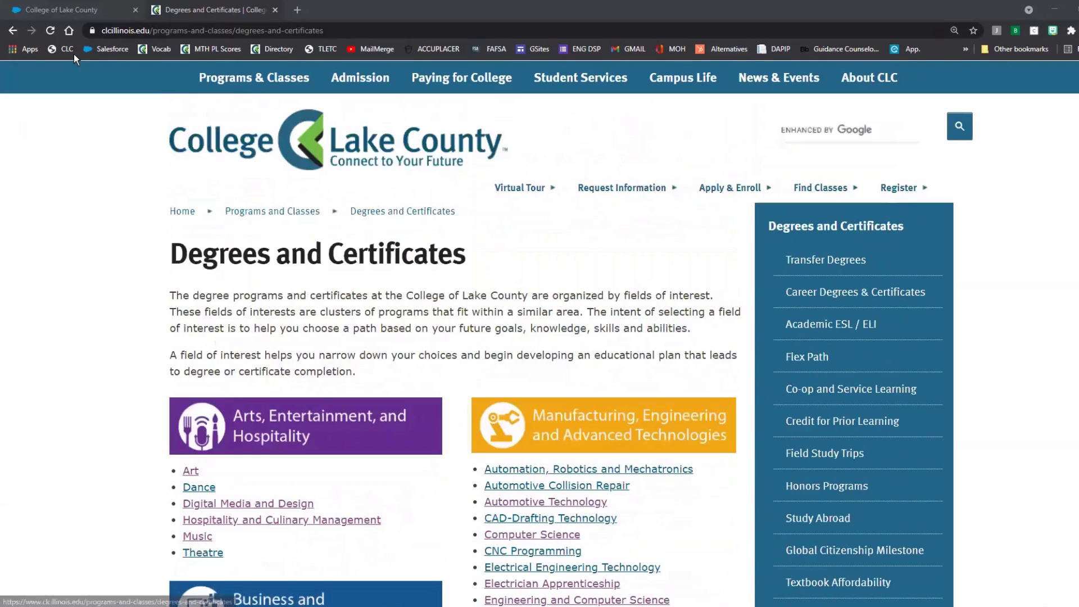
pyautogui.click(78, 10)
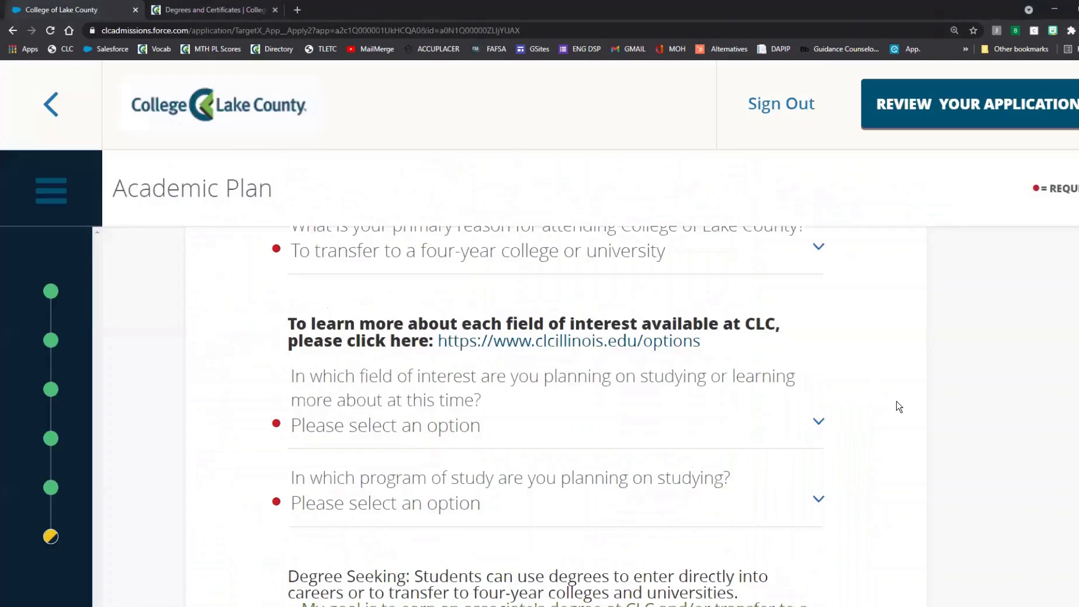
# Step: Choose Business, Hospitality, and Information Technology as field, then Business Administration as program
pyautogui.click(804, 428)
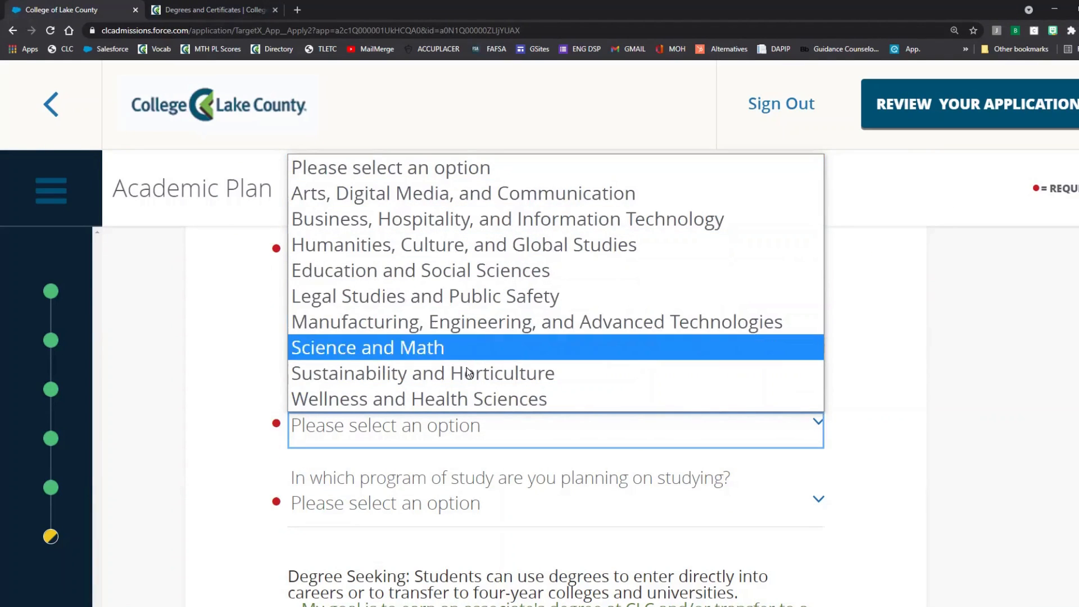
pyautogui.click(454, 227)
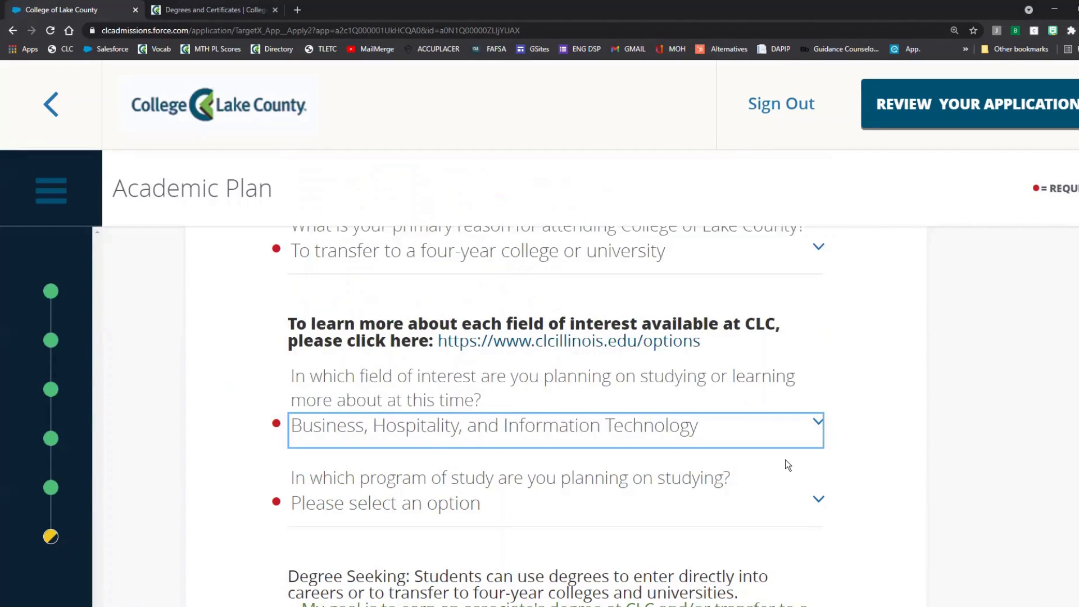
pyautogui.scroll(-1, 656, 445)
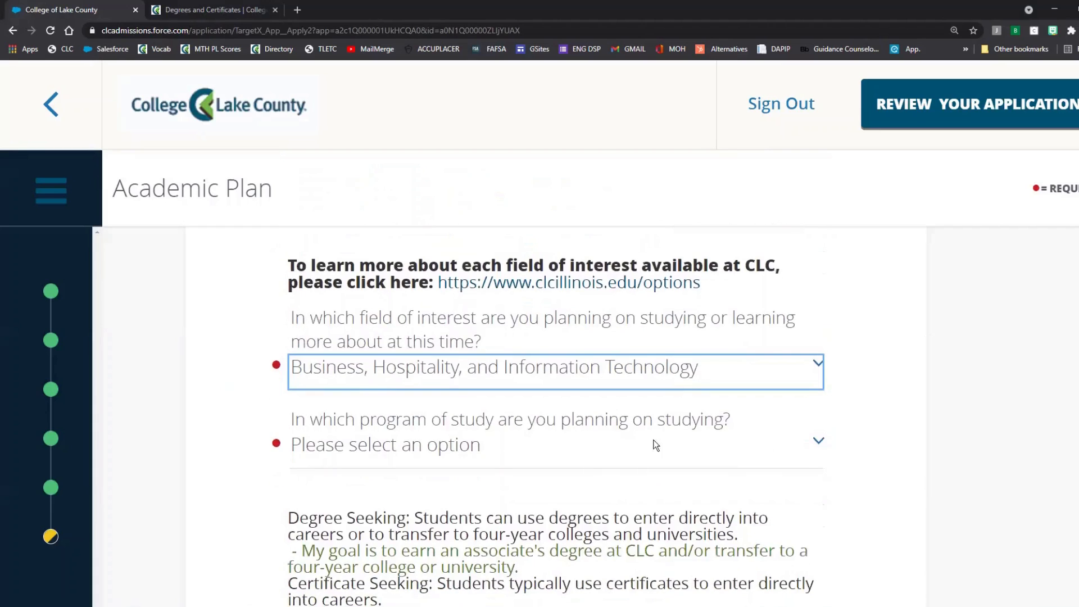
pyautogui.click(578, 445)
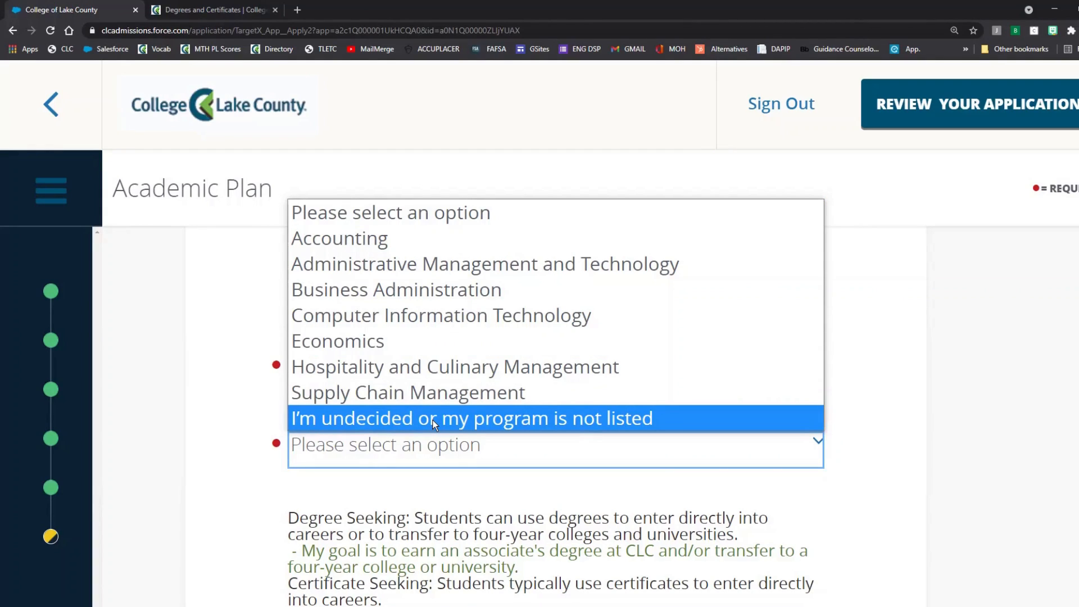
pyautogui.click(412, 290)
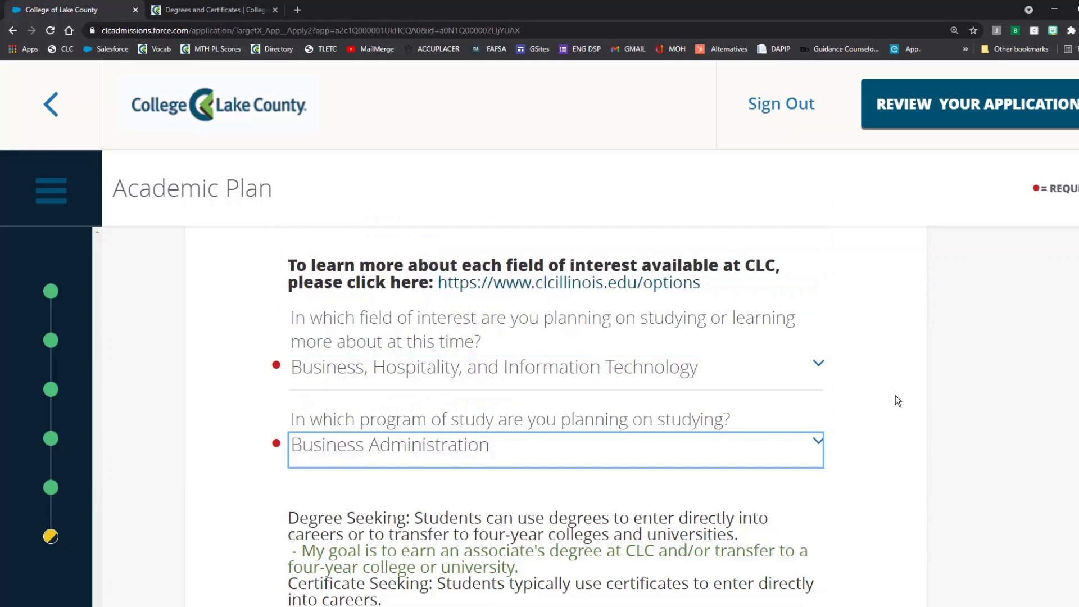
pyautogui.scroll(-3, 926, 443)
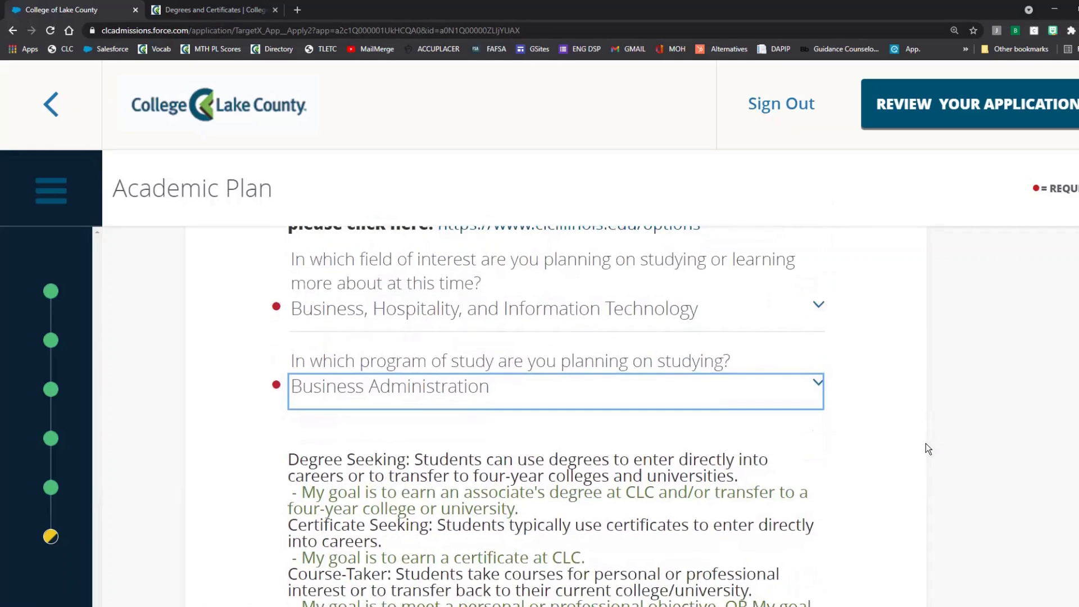
pyautogui.scroll(-3, 926, 448)
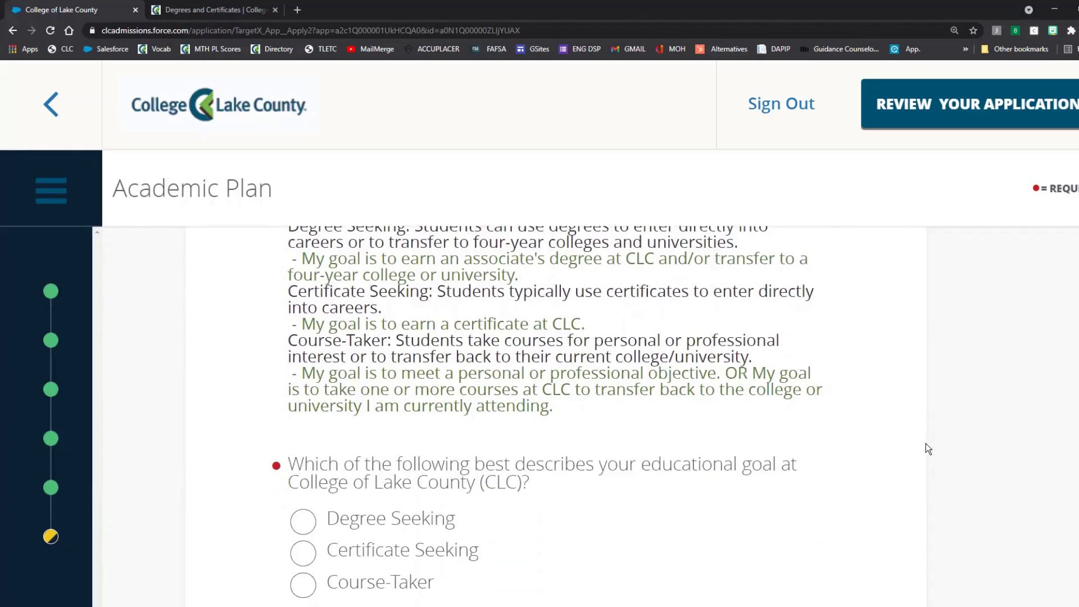
pyautogui.scroll(-1, 926, 443)
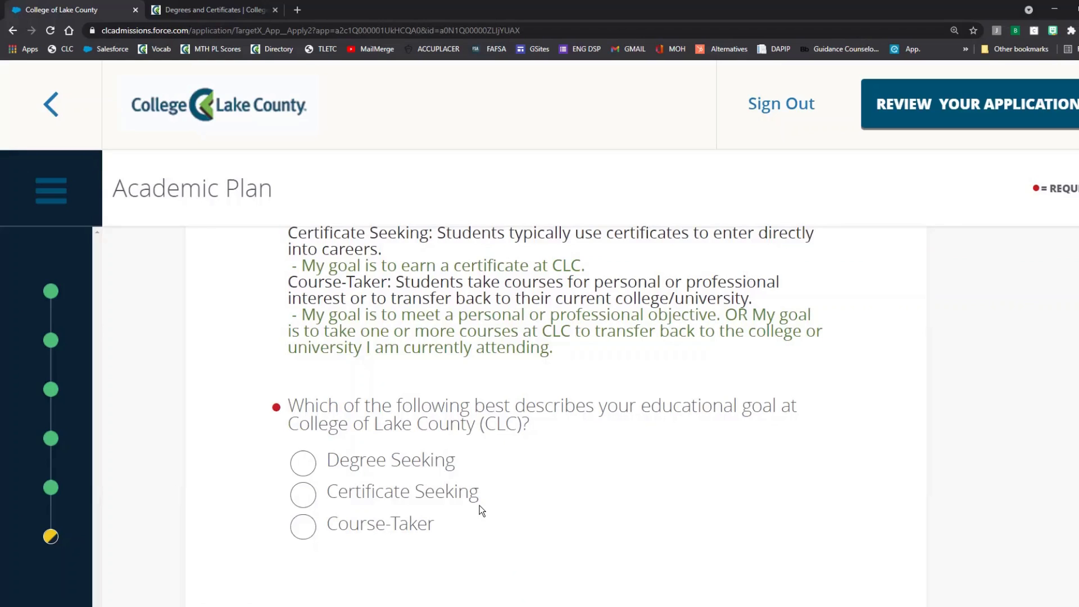
pyautogui.scroll(3, 678, 490)
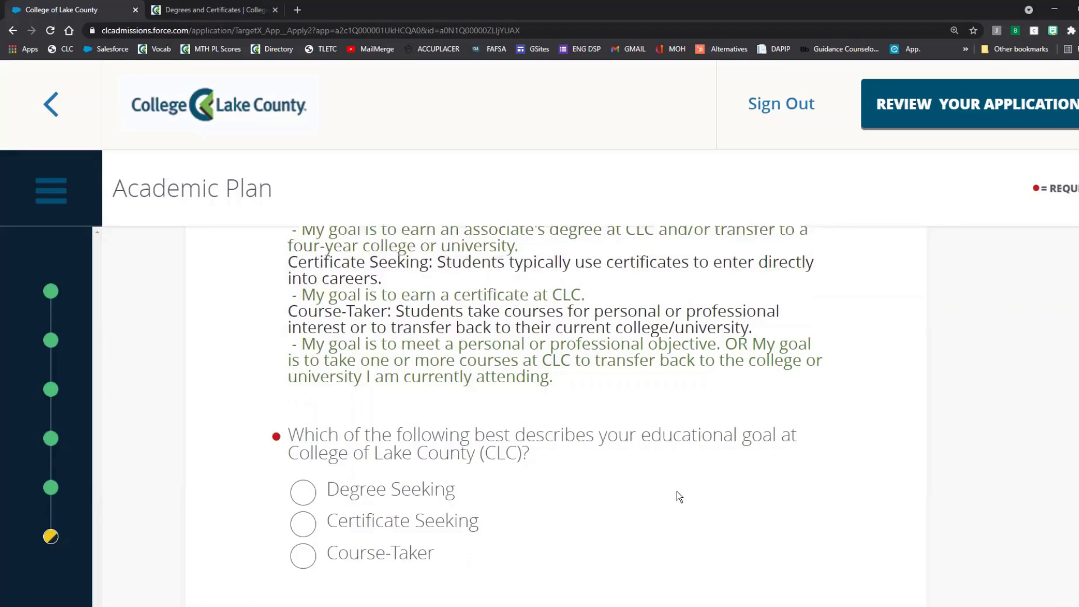
pyautogui.scroll(-1, 681, 489)
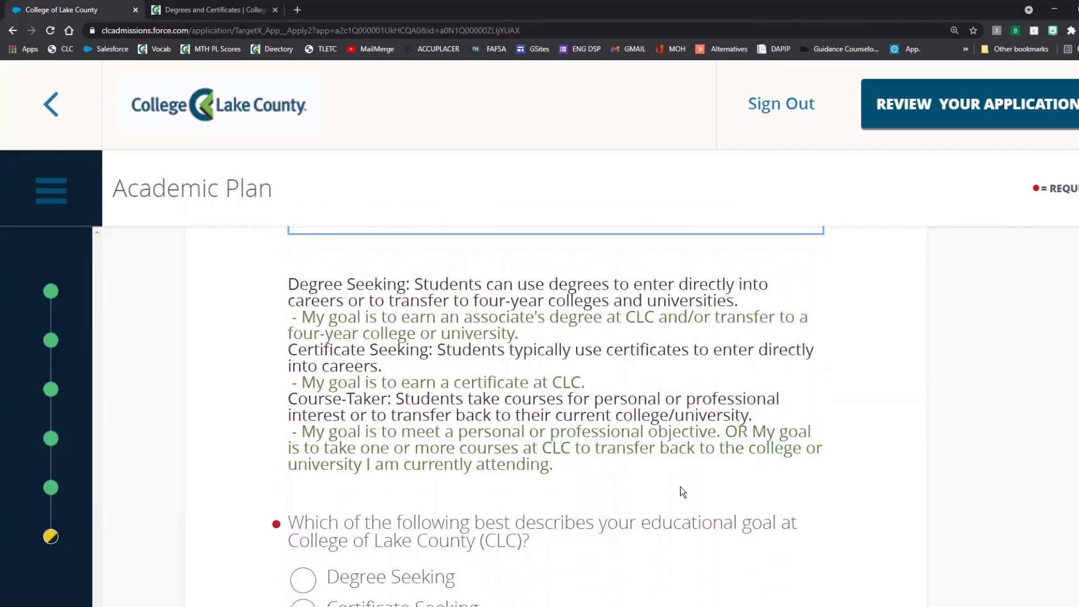
pyautogui.scroll(15, 762, 428)
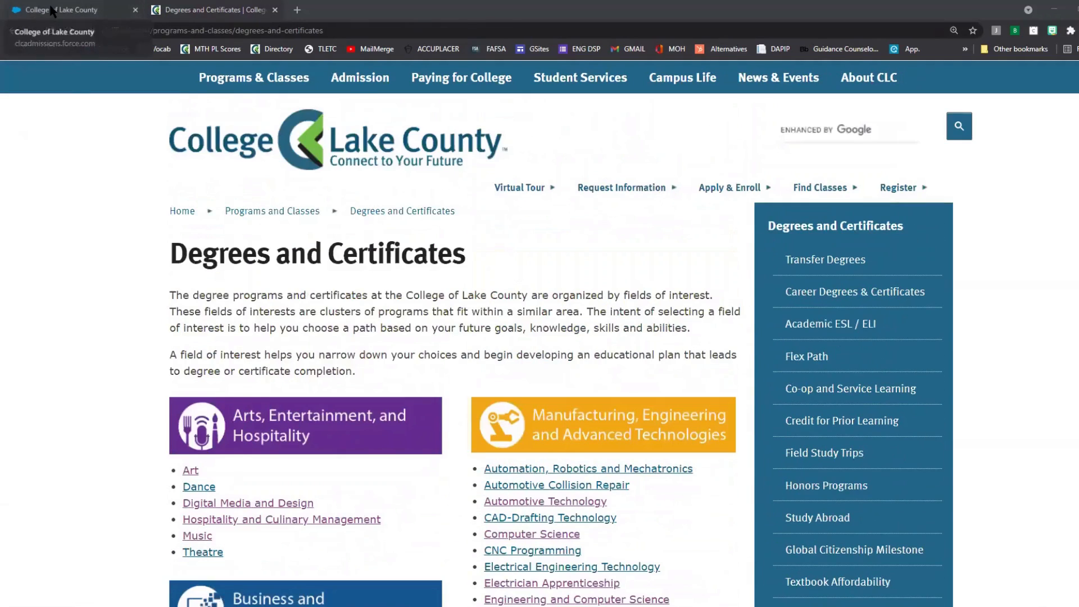
# Step: Back on the Academic Plan page, choose Business, Hospitality, and Information Technology as field of interest
pyautogui.click(51, 10)
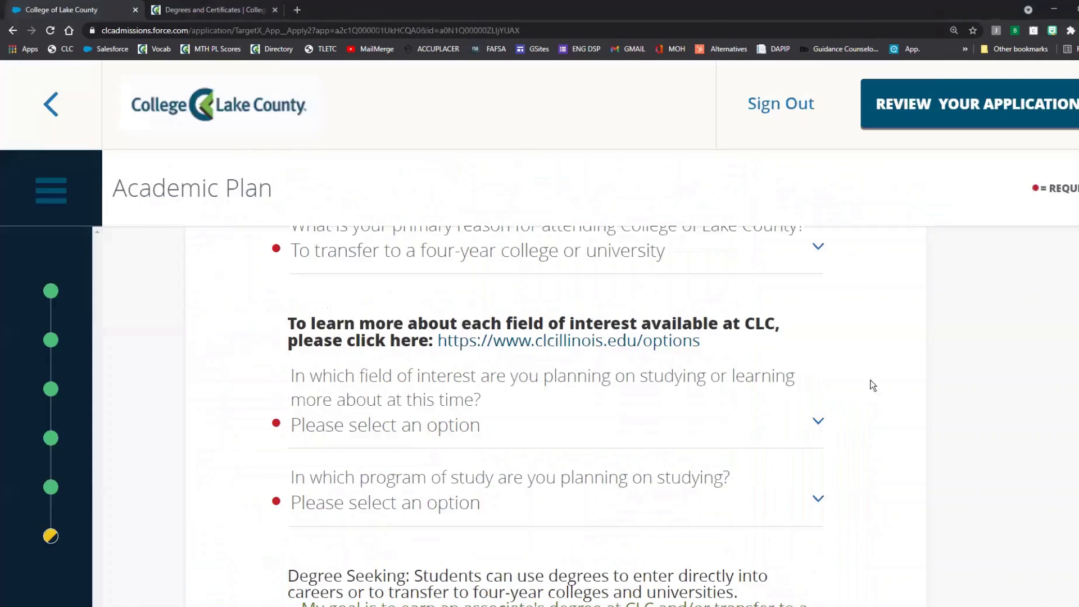
pyautogui.click(802, 423)
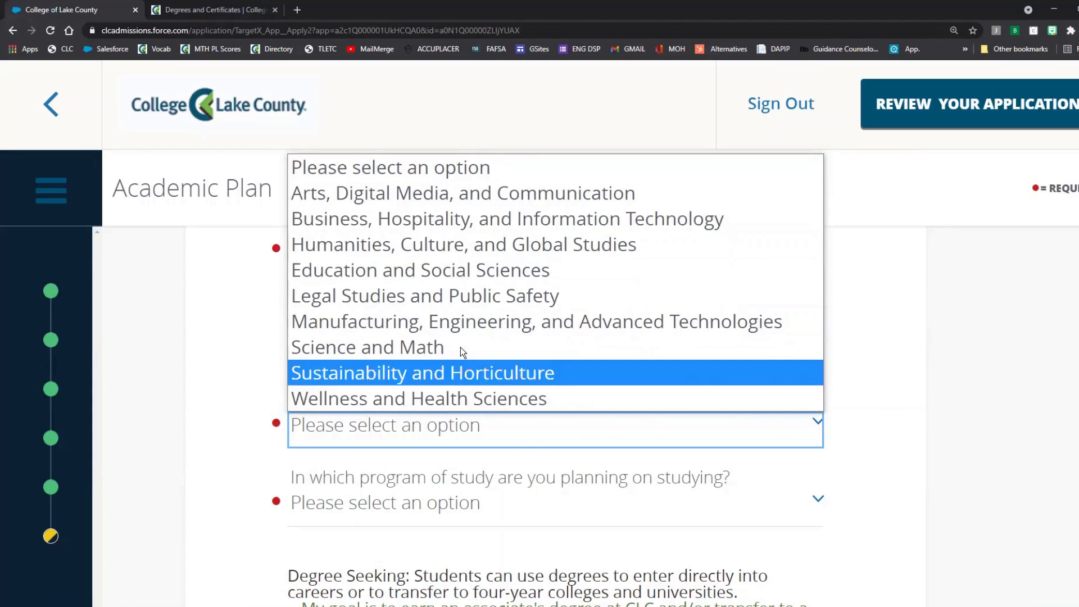
pyautogui.click(456, 230)
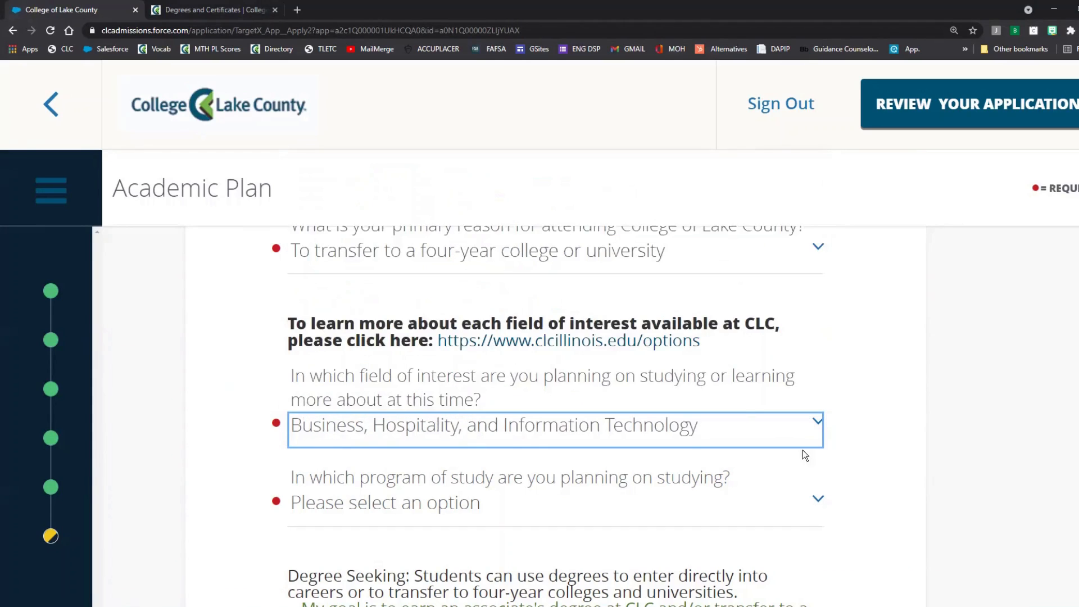
pyautogui.scroll(-1, 794, 461)
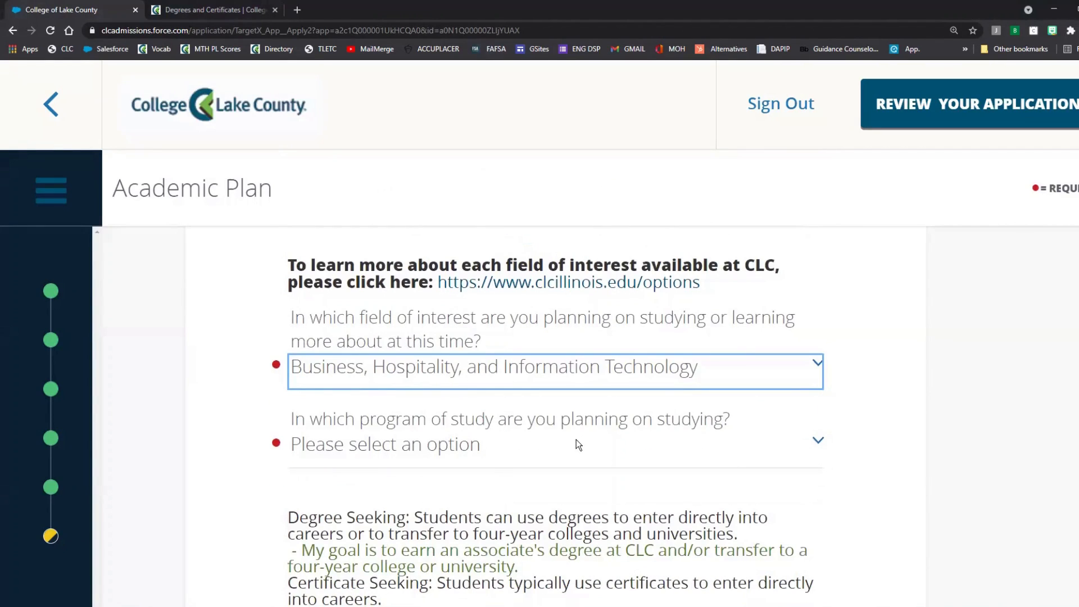
pyautogui.click(577, 441)
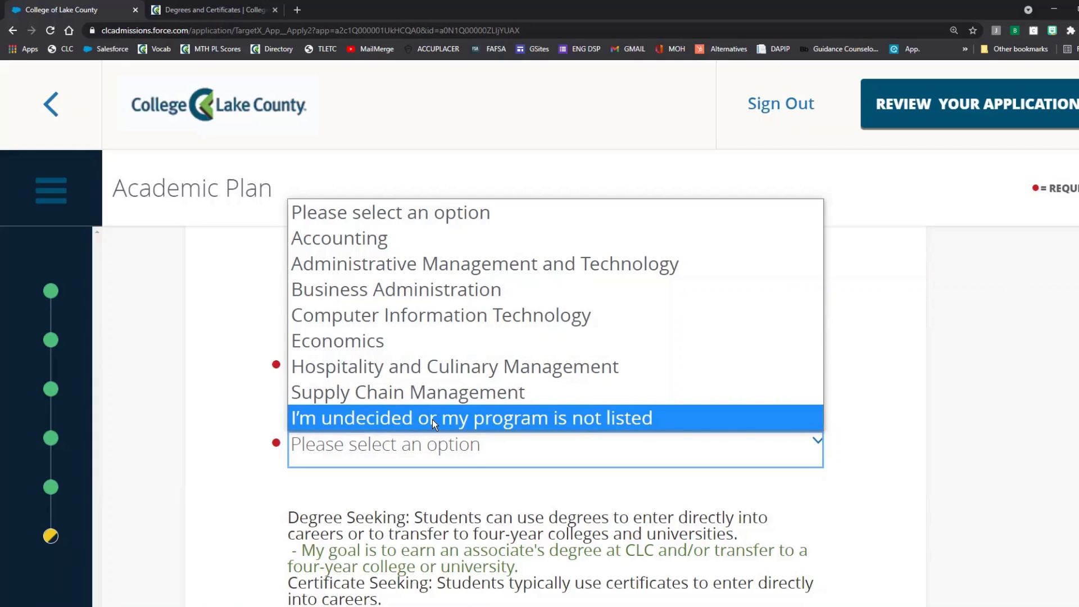
# Step: Reselect Business Administration as program of study and scroll to the educational goal question
pyautogui.click(414, 291)
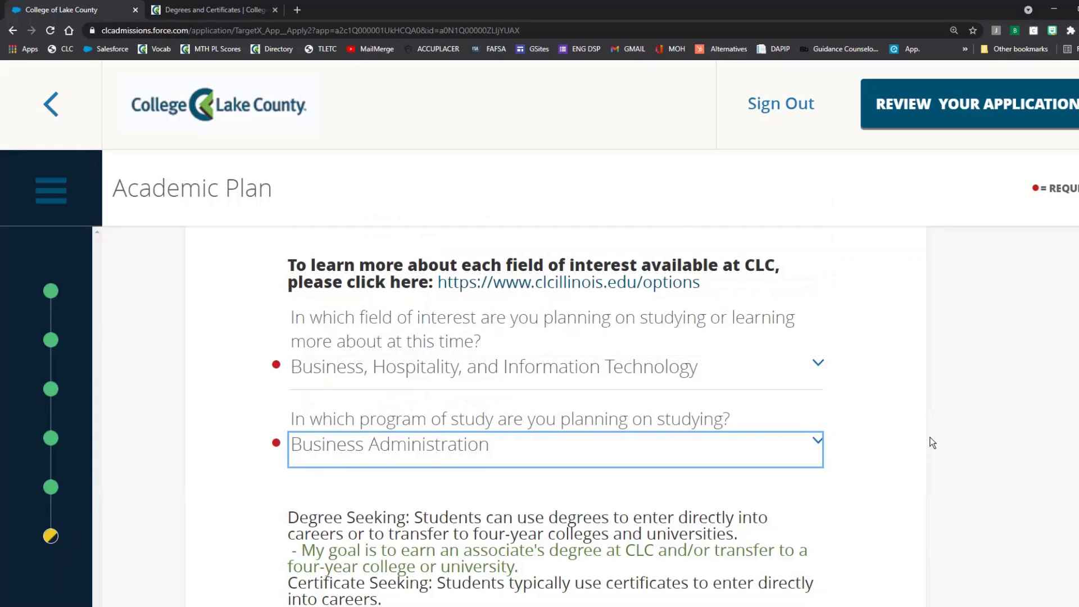
pyautogui.scroll(-3, 926, 443)
pyautogui.scroll(-3, 926, 444)
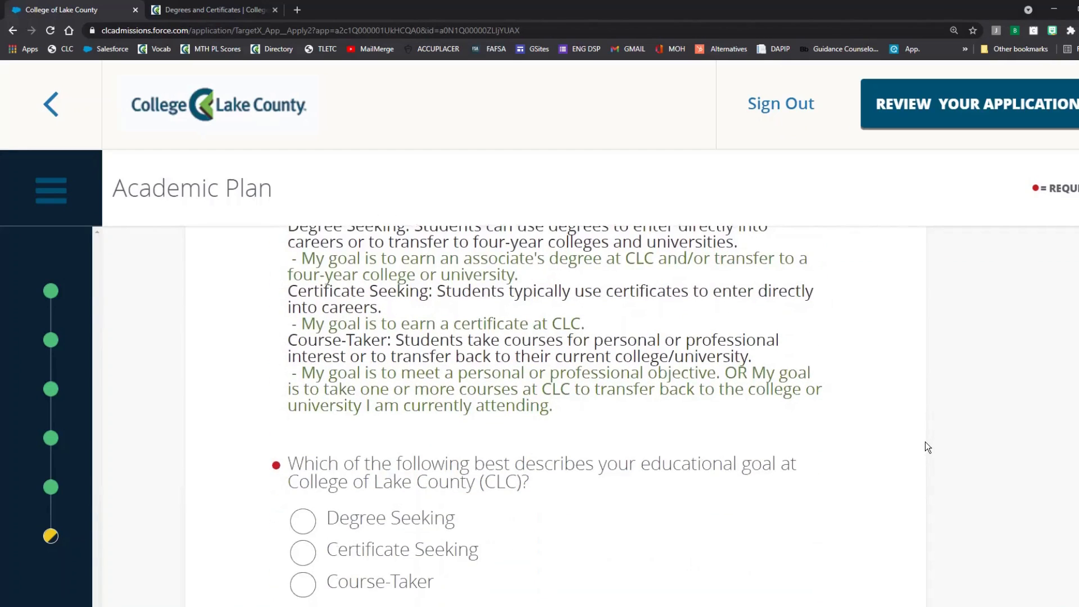
pyautogui.scroll(-1, 925, 443)
pyautogui.click(413, 458)
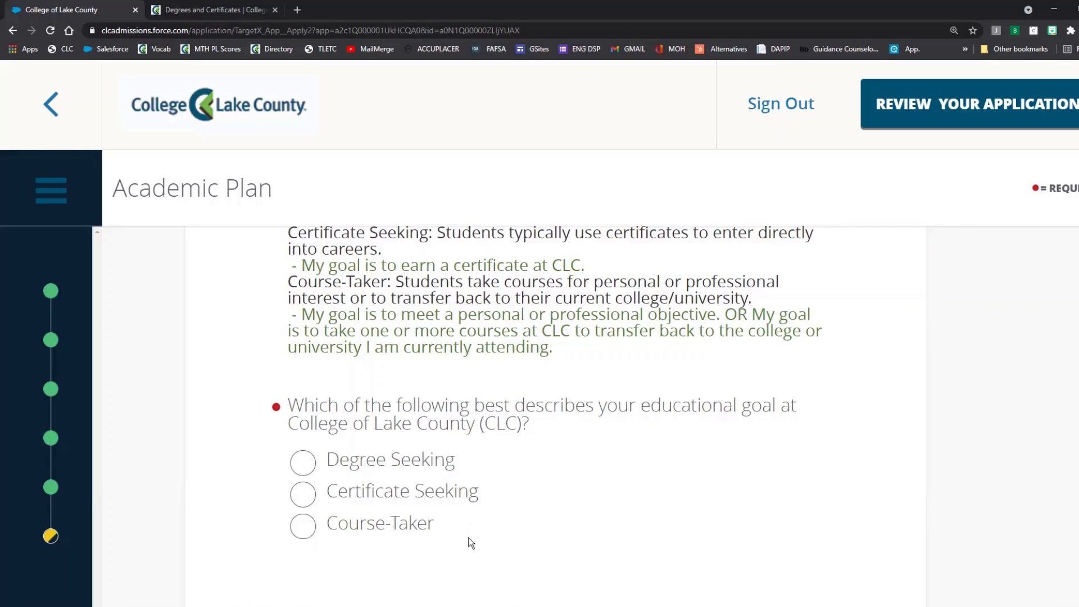
pyautogui.scroll(2, 676, 491)
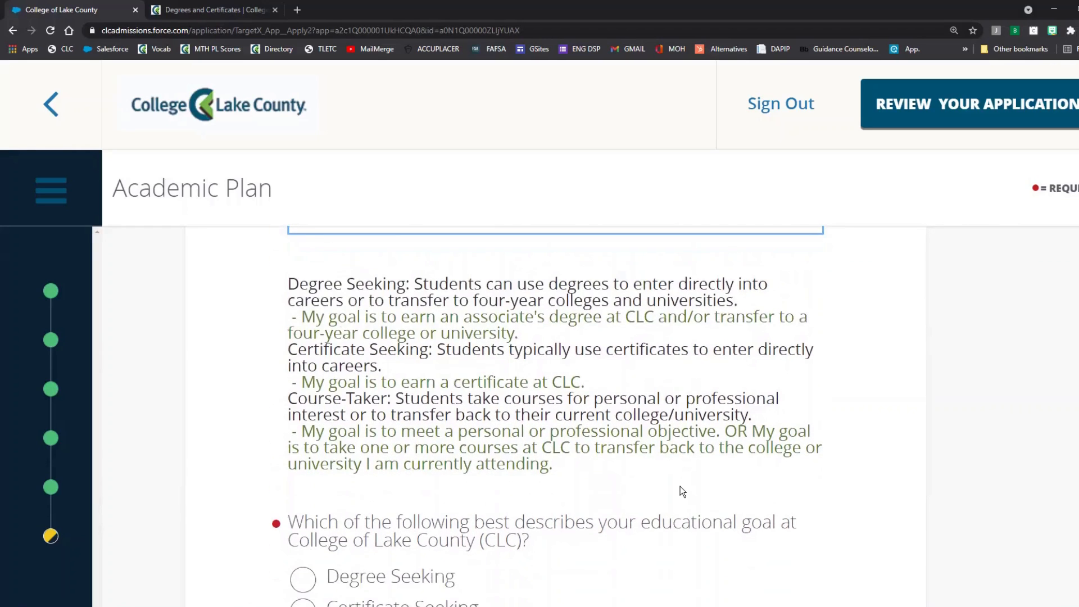
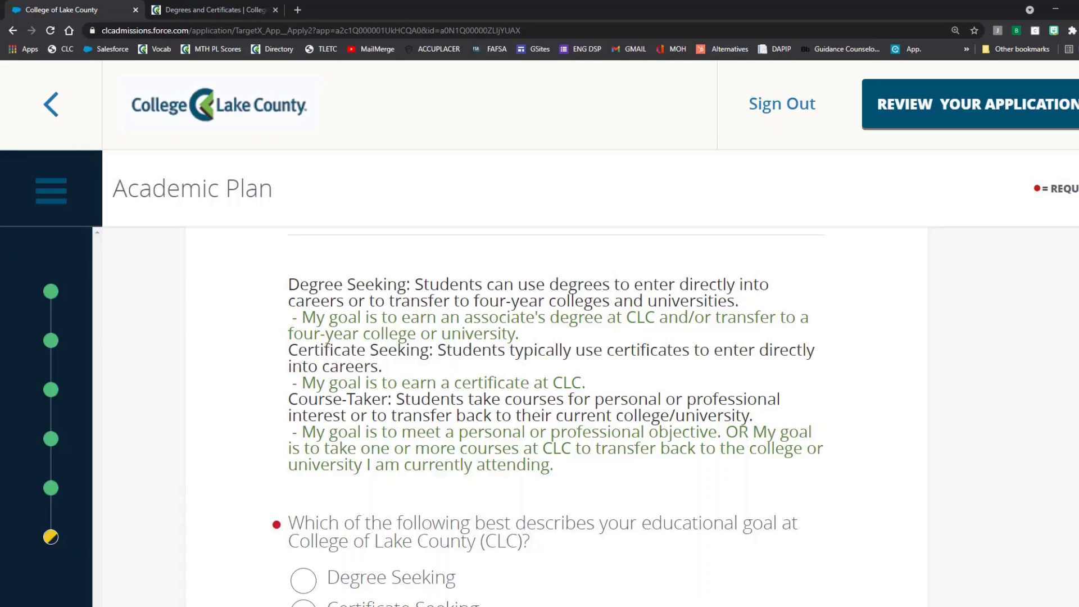
# Step: Set the educational goal to Degree Seeking after trying Certificate Seeking and Course-Taker
pyautogui.scroll(-2, 765, 380)
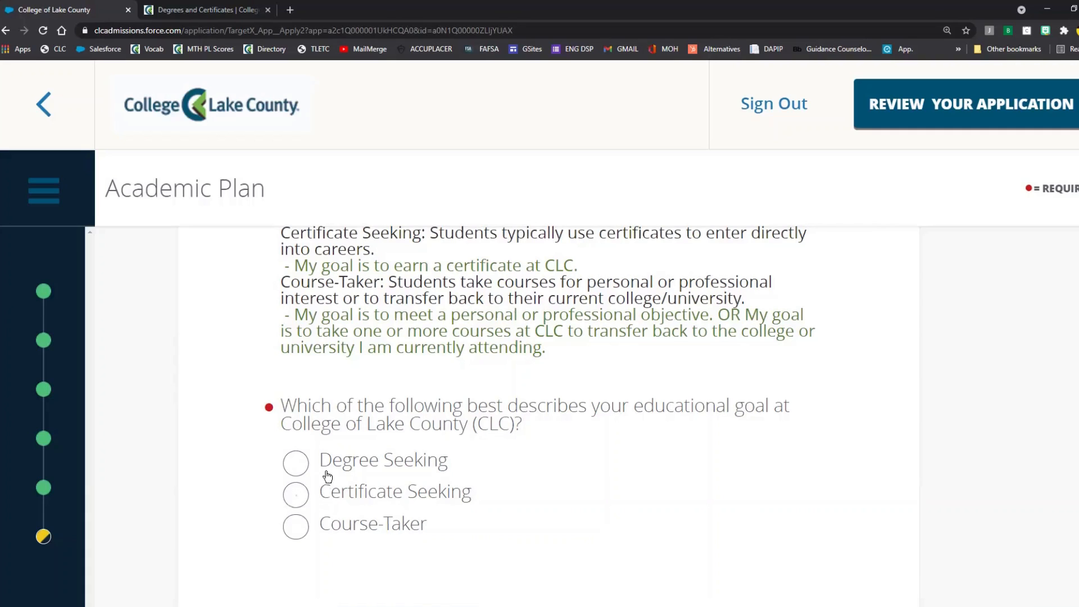
pyautogui.click(327, 498)
pyautogui.click(327, 531)
pyautogui.click(304, 469)
# Step: Mark field-of-interest certainty as Very Certain and save the academic plan for review
pyautogui.scroll(-3, 826, 451)
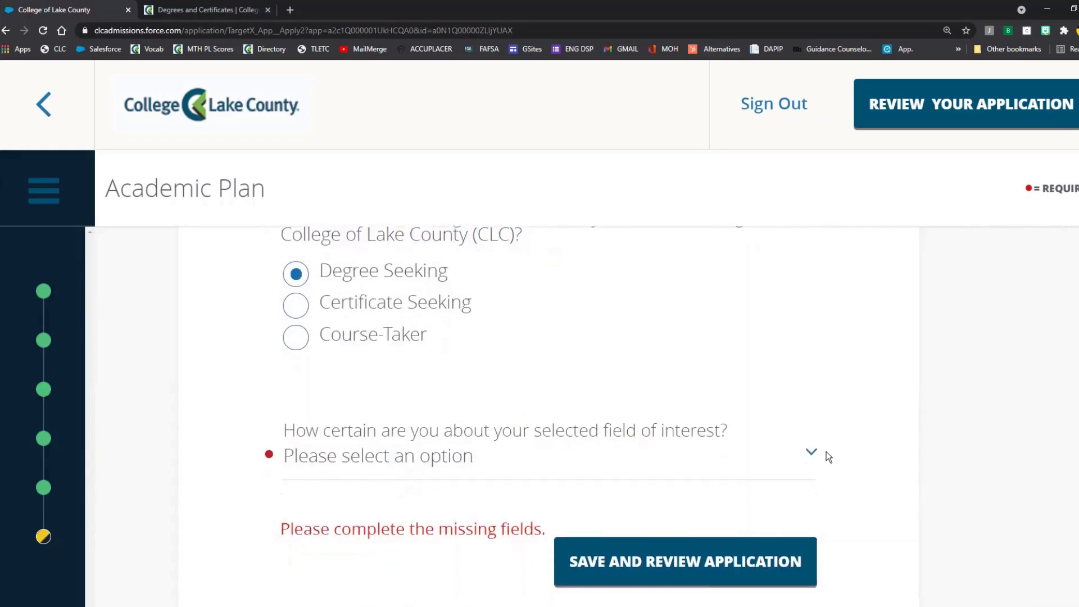
pyautogui.scroll(-2, 826, 452)
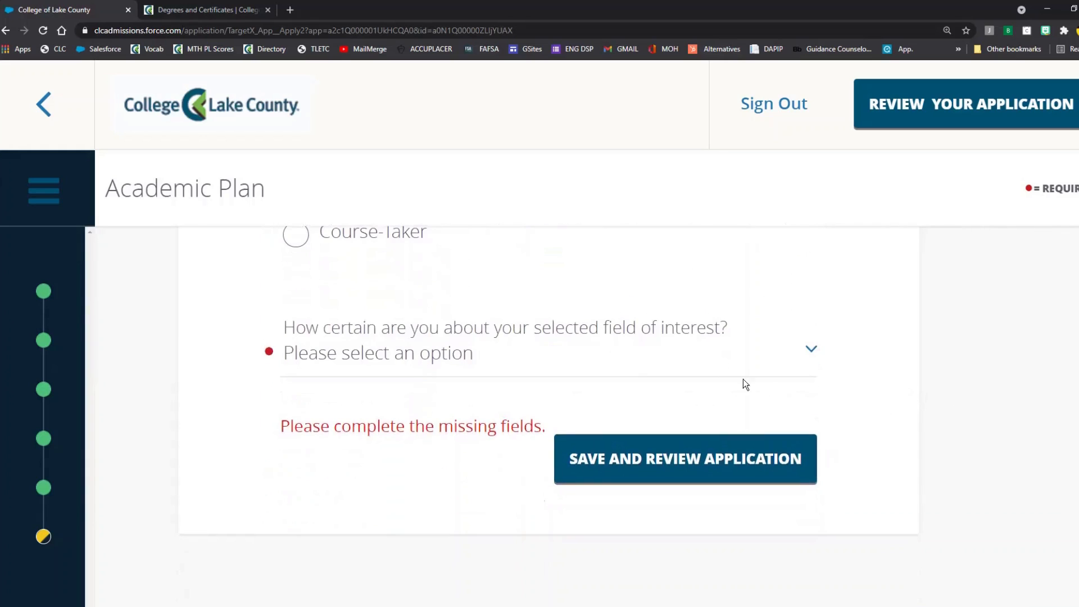
pyautogui.click(644, 354)
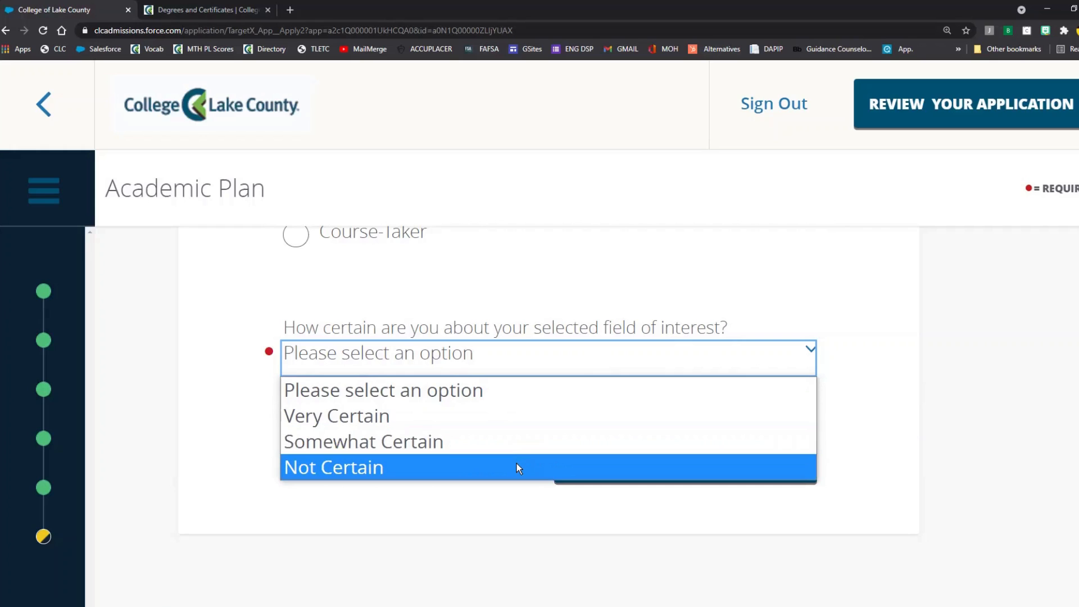
pyautogui.click(495, 419)
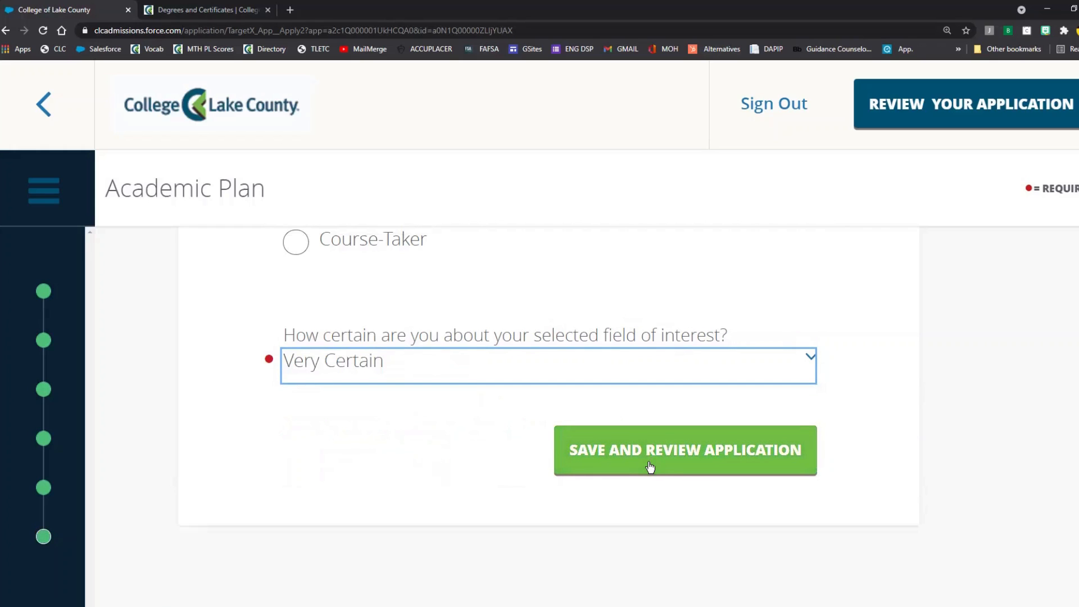
pyautogui.click(650, 467)
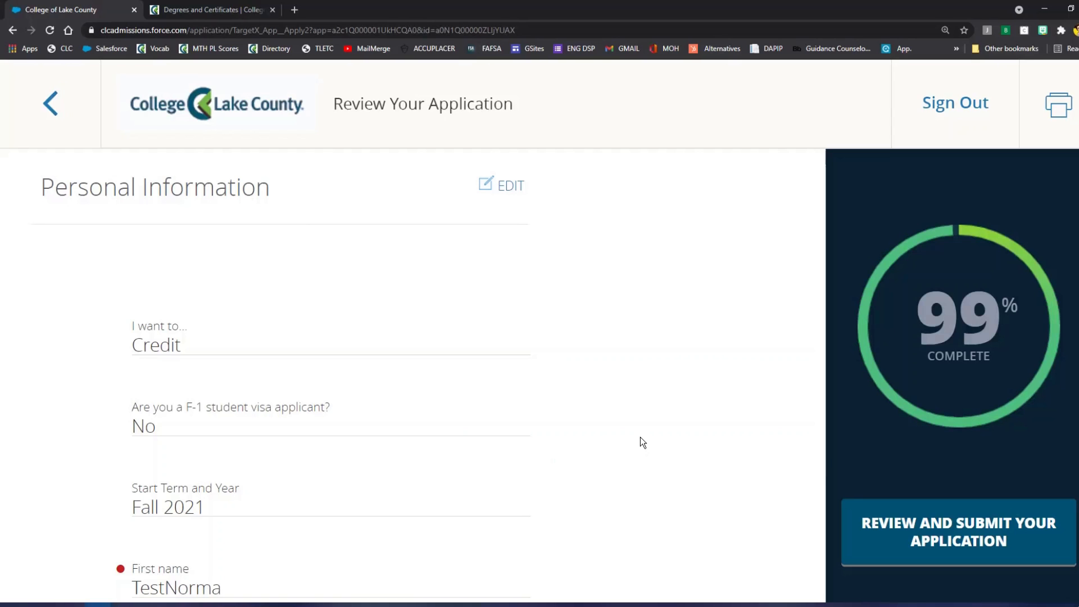
# Step: Scroll the 99% review summary, checking each section down to Degree Seeking and Very Certain
pyautogui.scroll(-6, 633, 383)
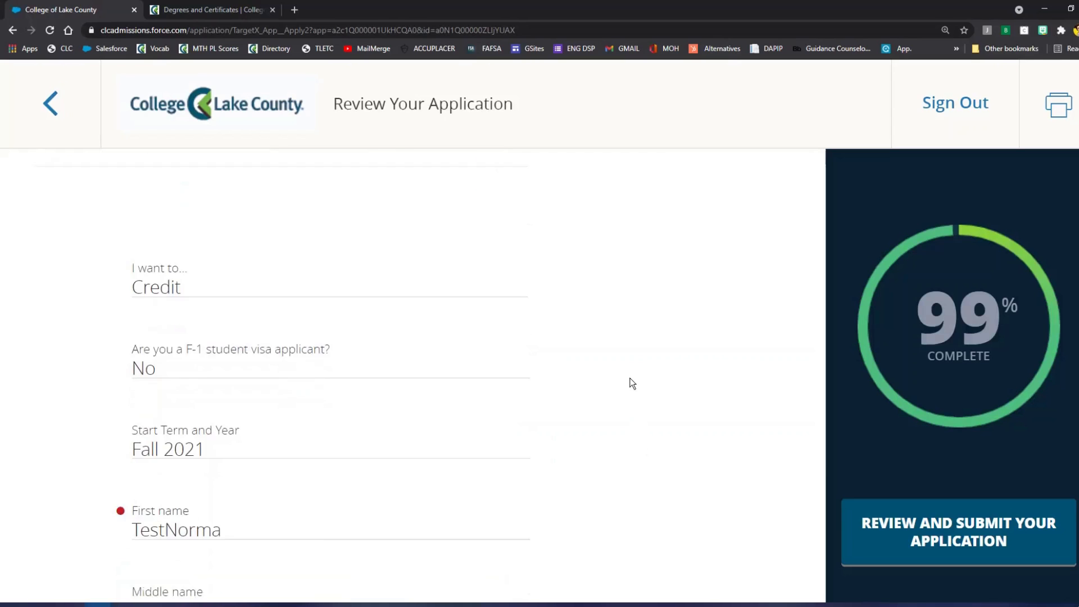
pyautogui.scroll(-10, 633, 387)
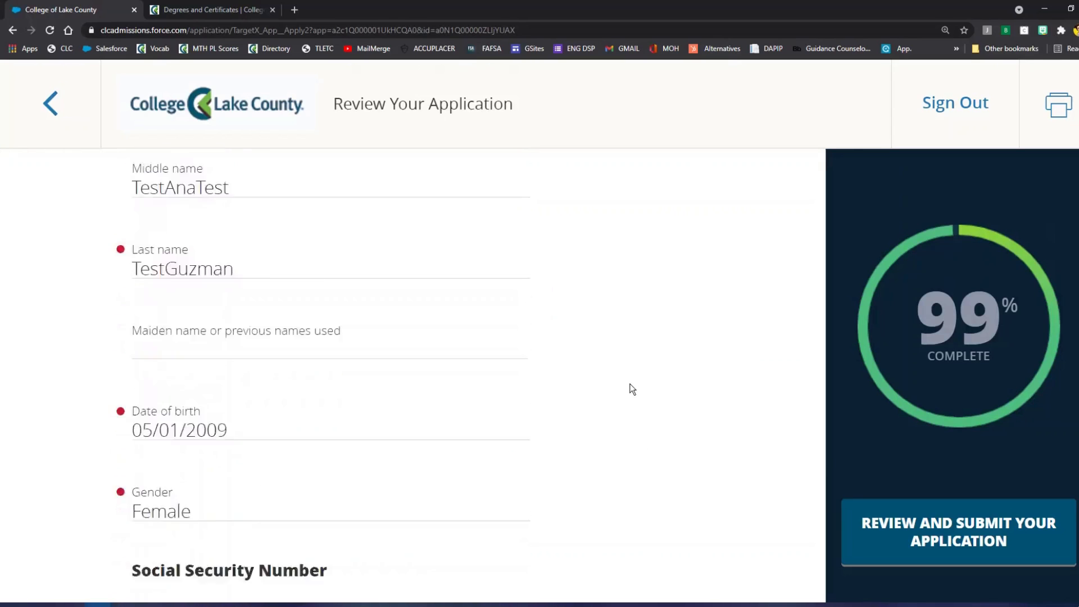
pyautogui.scroll(-9, 632, 388)
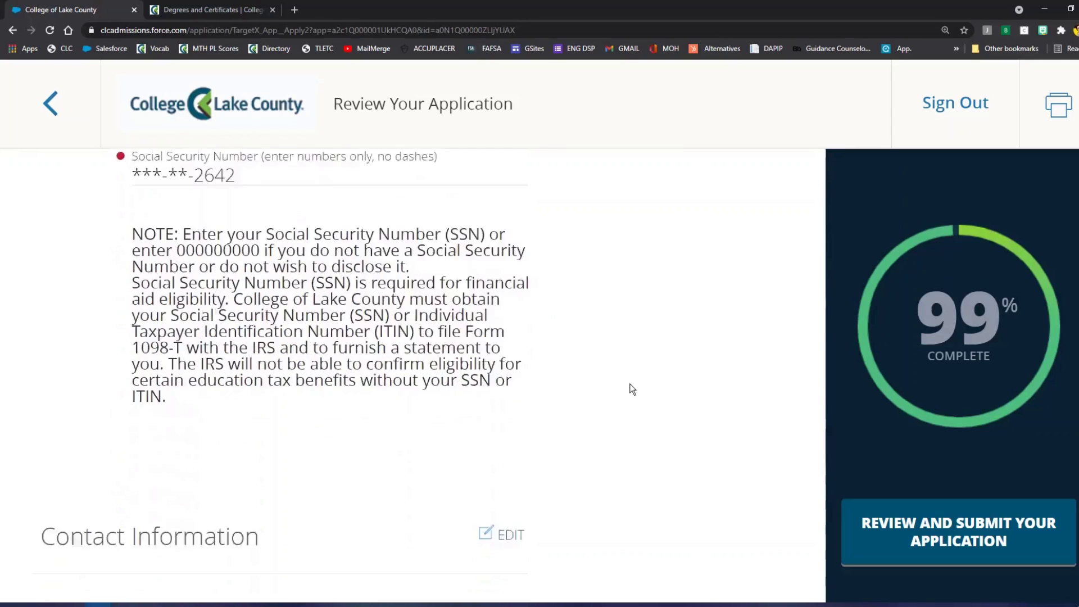
pyautogui.scroll(-8, 632, 389)
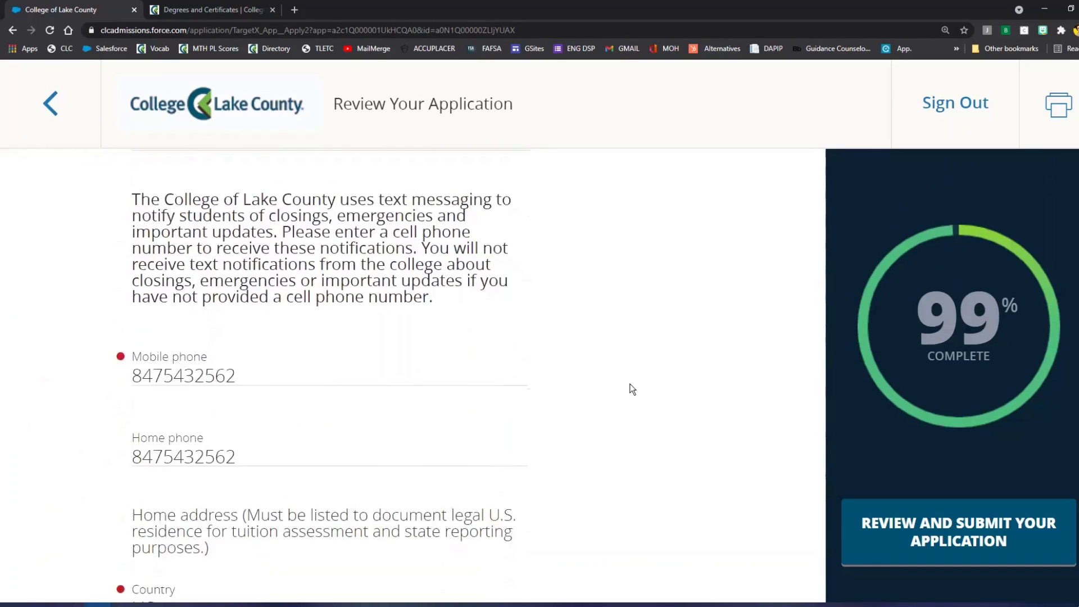
pyautogui.scroll(-8, 632, 392)
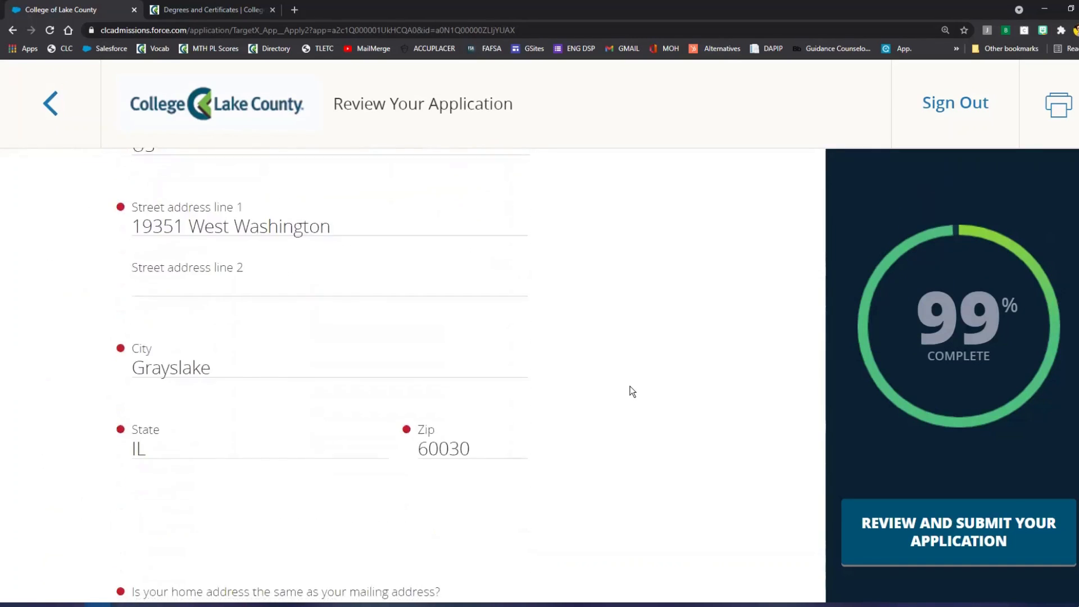
pyautogui.scroll(-9, 632, 392)
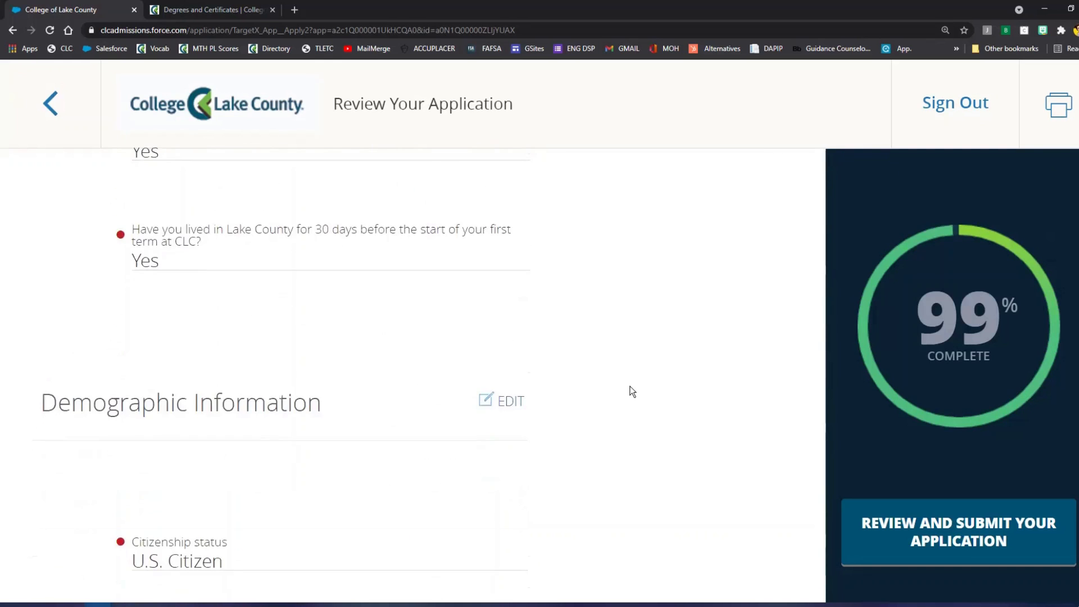
pyautogui.scroll(-11, 632, 392)
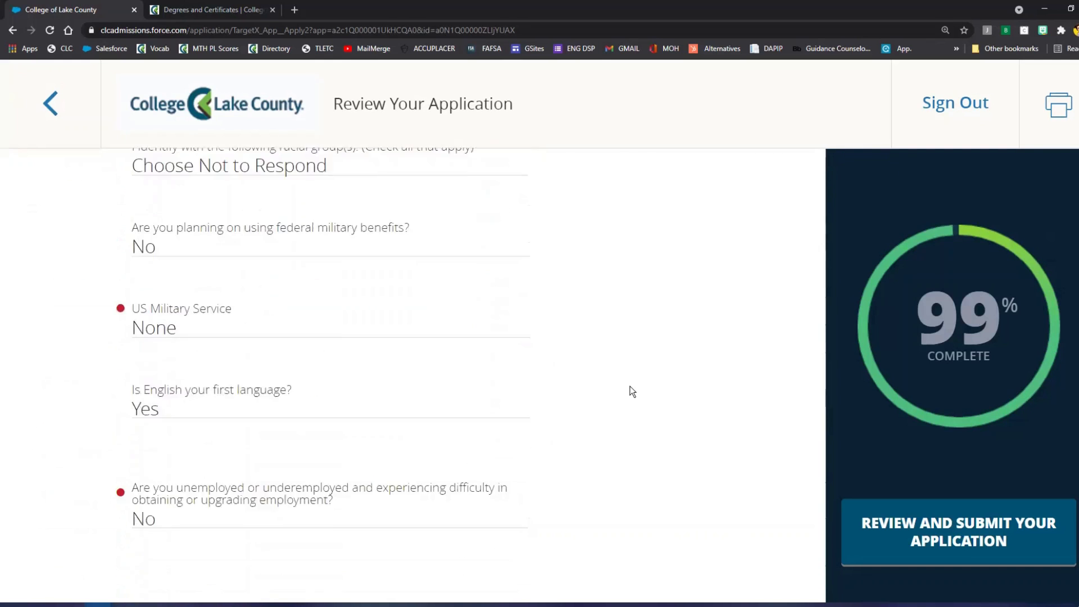
pyautogui.scroll(-9, 632, 395)
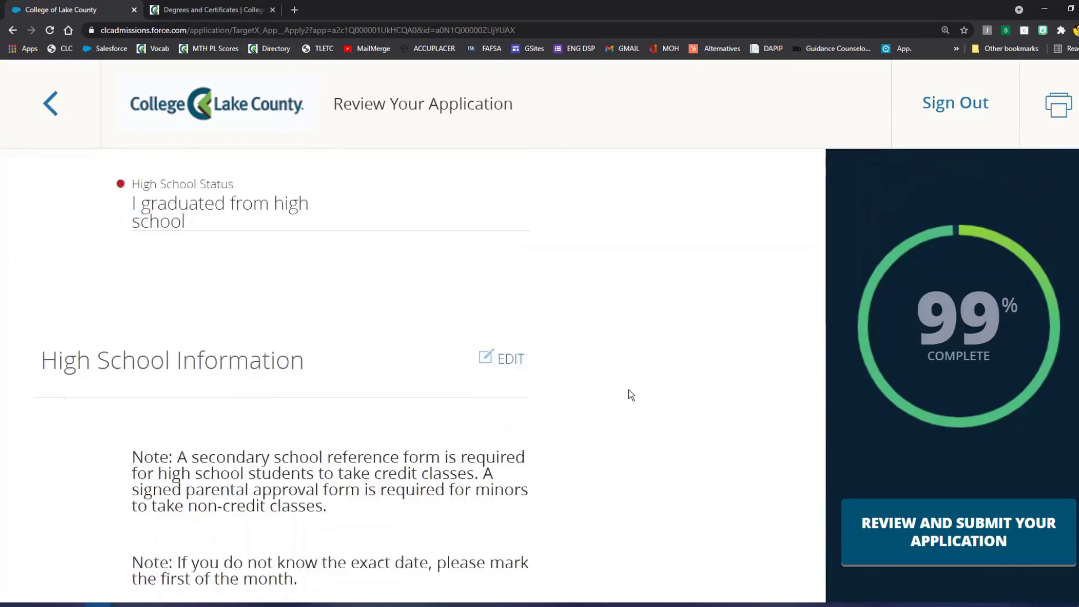
pyautogui.scroll(-8, 631, 395)
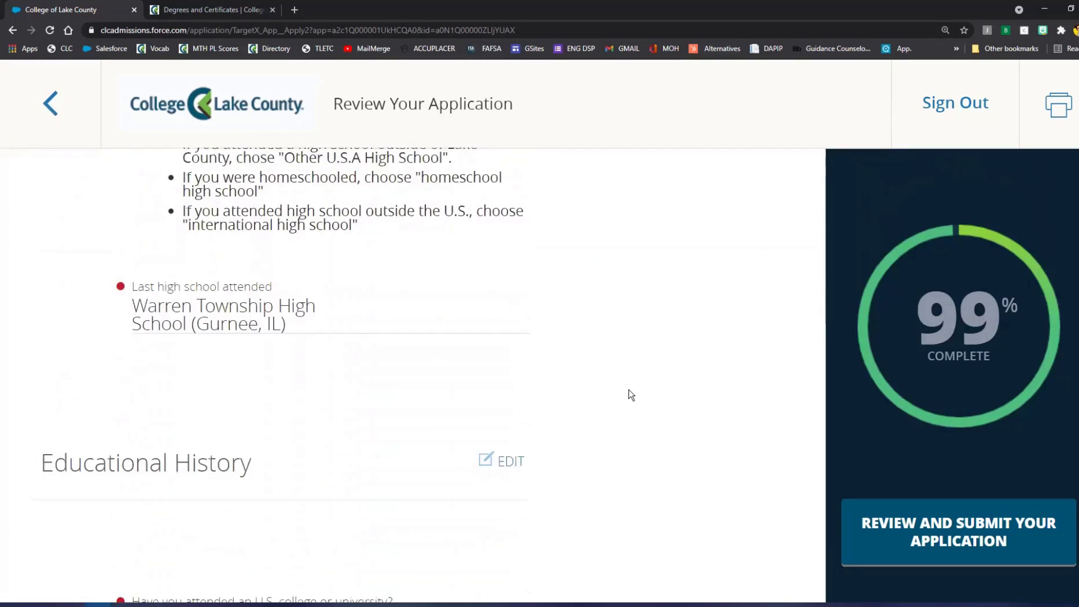
pyautogui.scroll(-10, 632, 395)
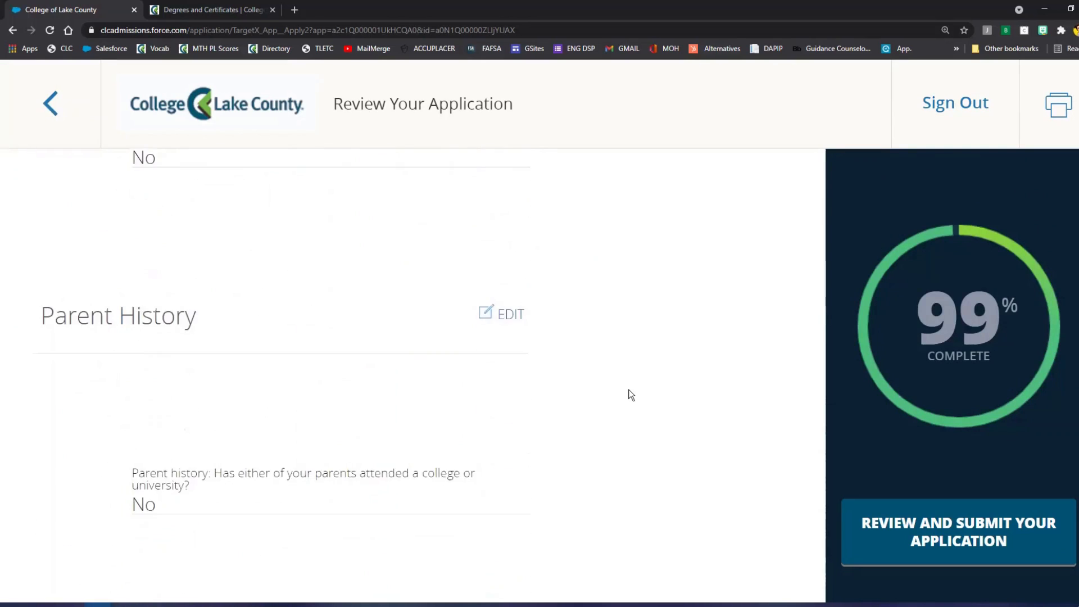
pyautogui.scroll(-10, 632, 395)
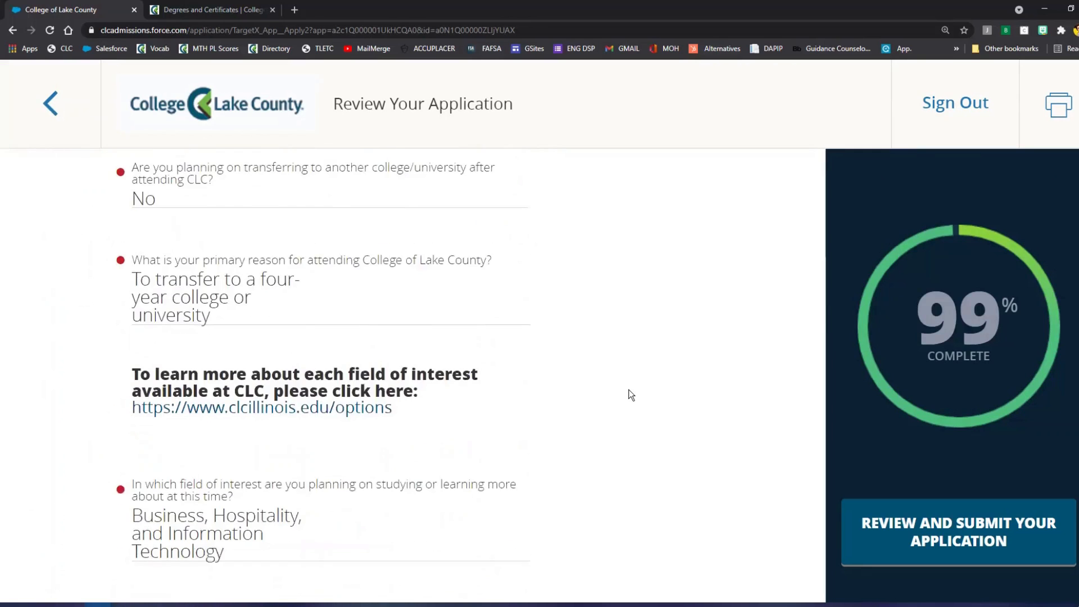
pyautogui.scroll(-5, 631, 395)
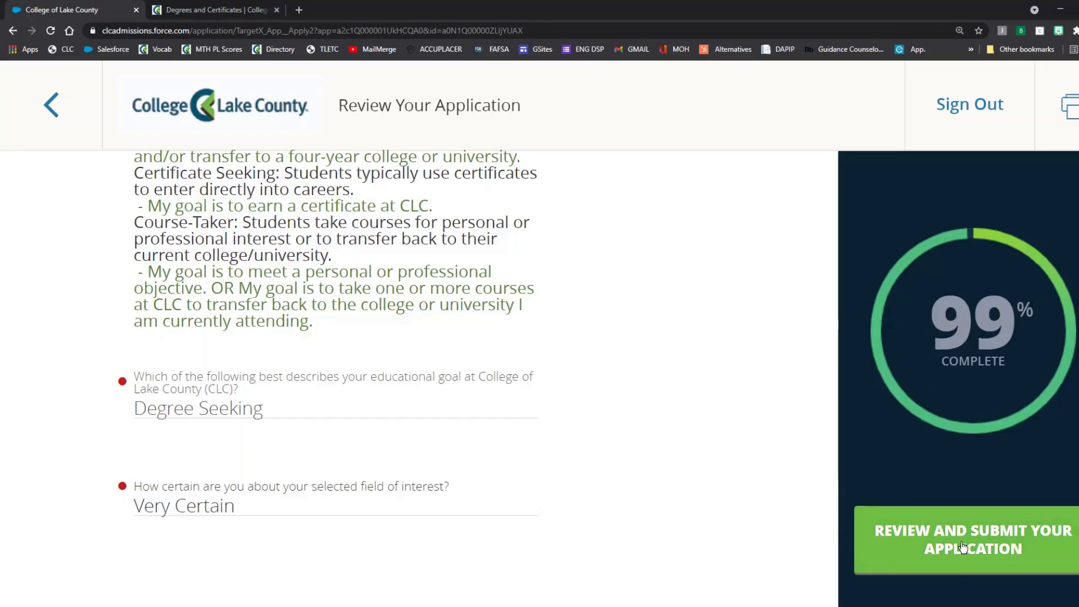
# Step: Proceed to Verify & Submit and read the campus-safety, drug-free and photography notices
pyautogui.click(963, 550)
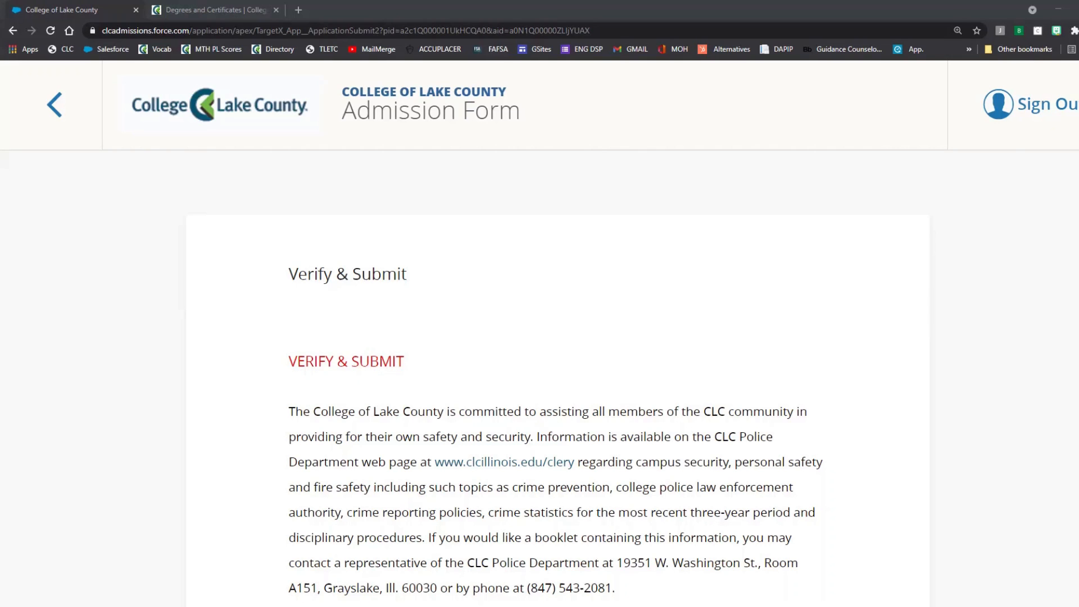
pyautogui.scroll(-1, 1016, 398)
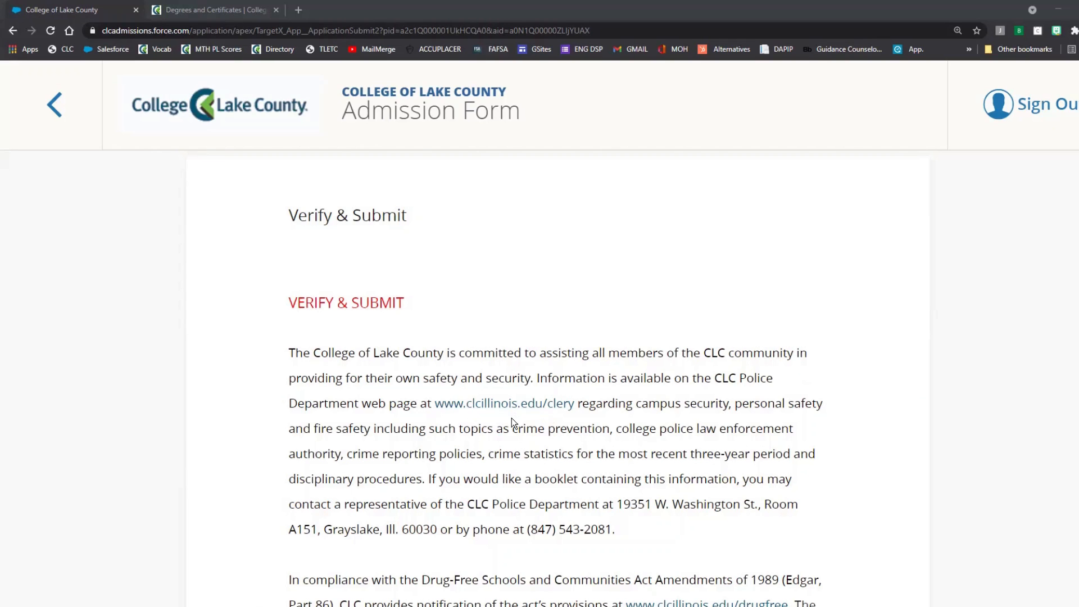
pyautogui.scroll(-4, 922, 444)
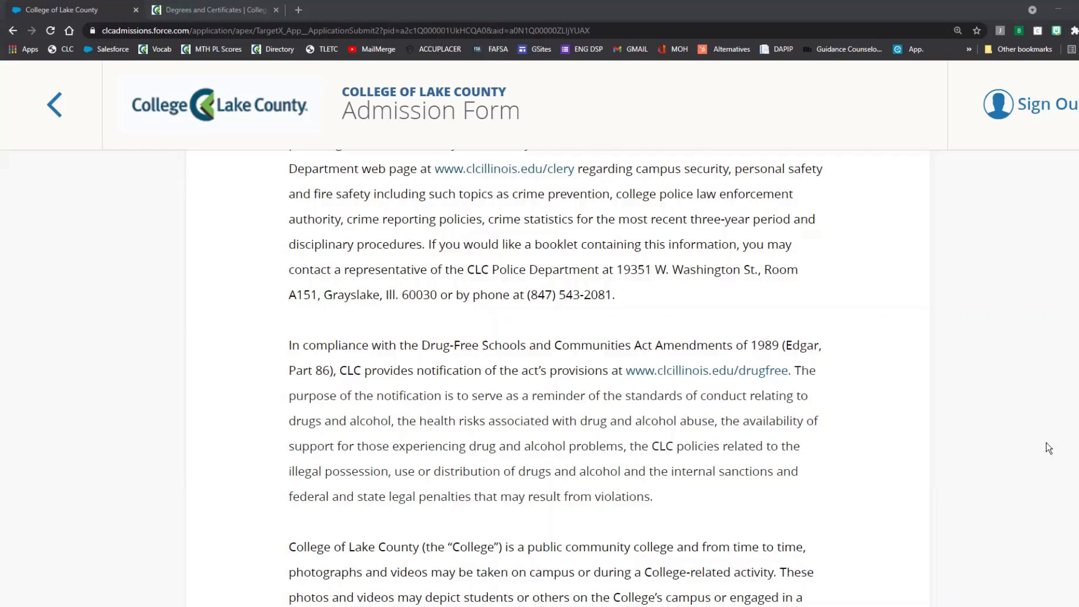
pyautogui.scroll(-5, 966, 442)
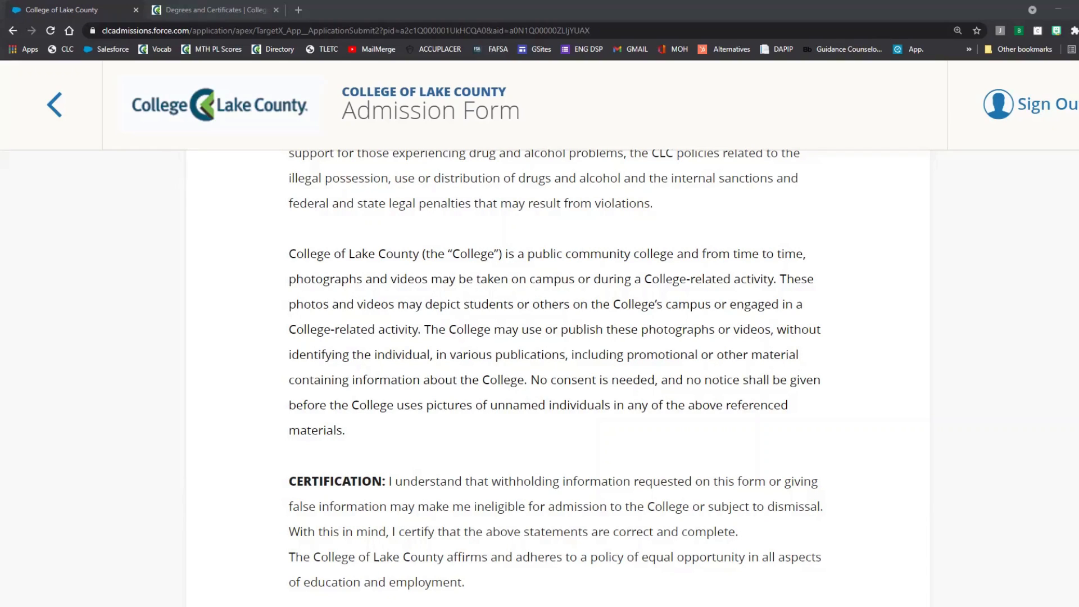
pyautogui.scroll(-2, 787, 529)
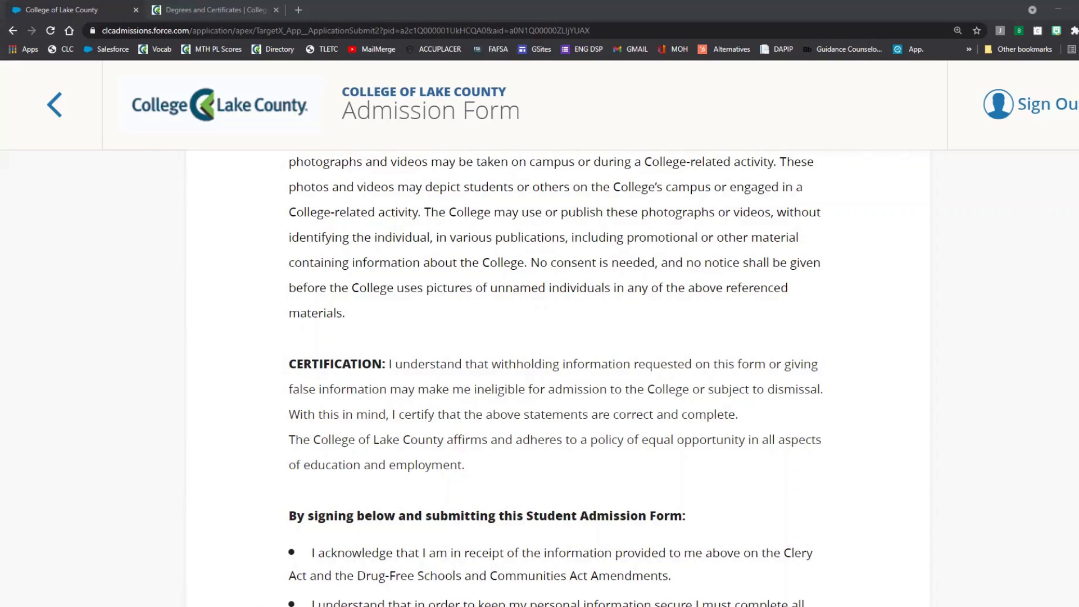
pyautogui.scroll(-4, 979, 387)
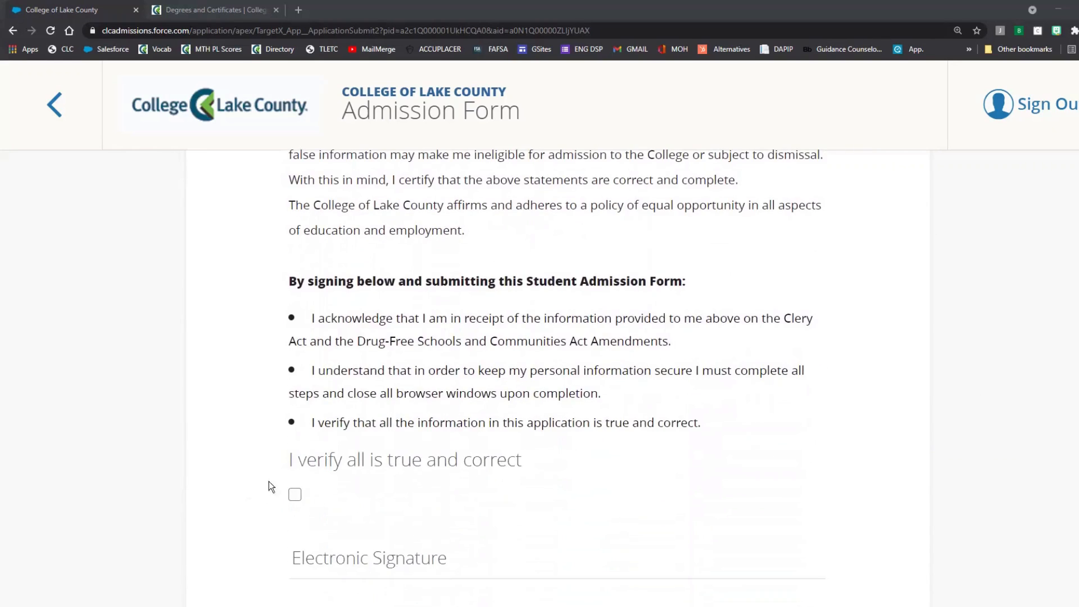
# Step: Confirm all information is true, e-sign with the applicant's full name, and submit the application
pyautogui.click(295, 494)
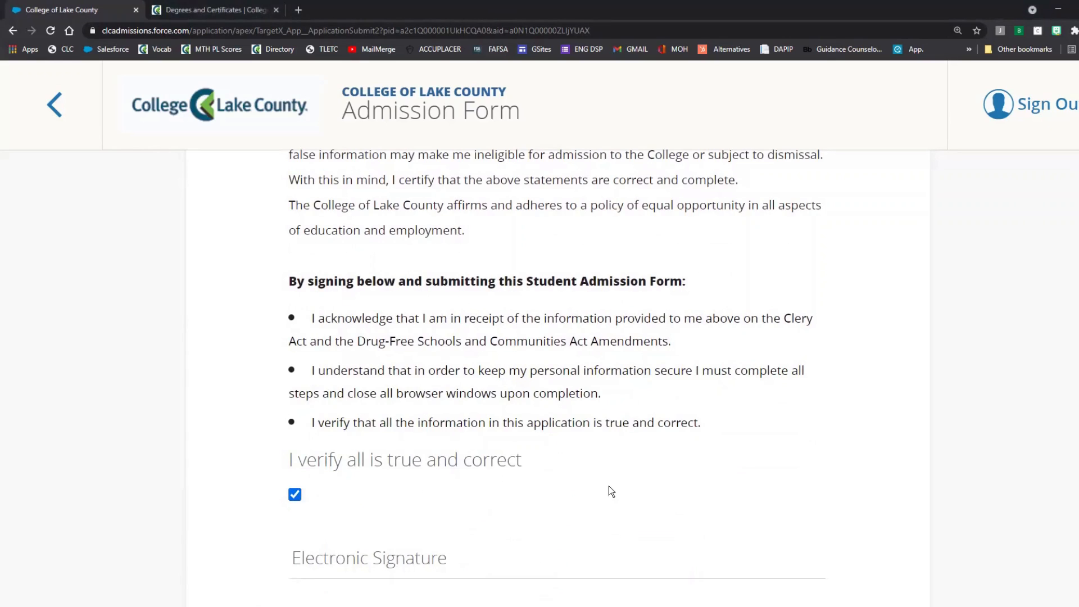
pyautogui.scroll(-1, 608, 489)
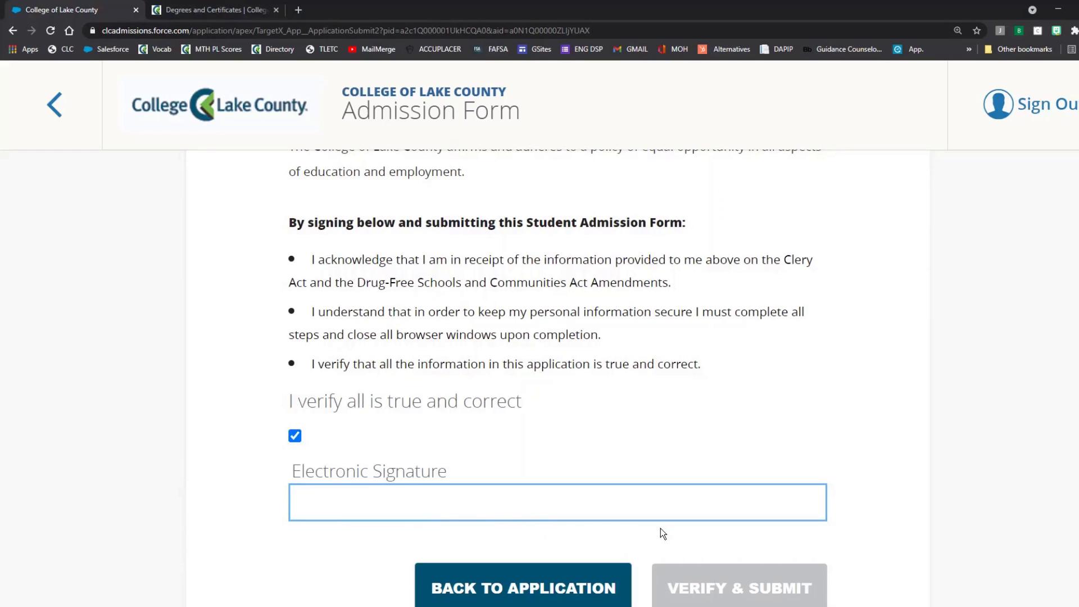
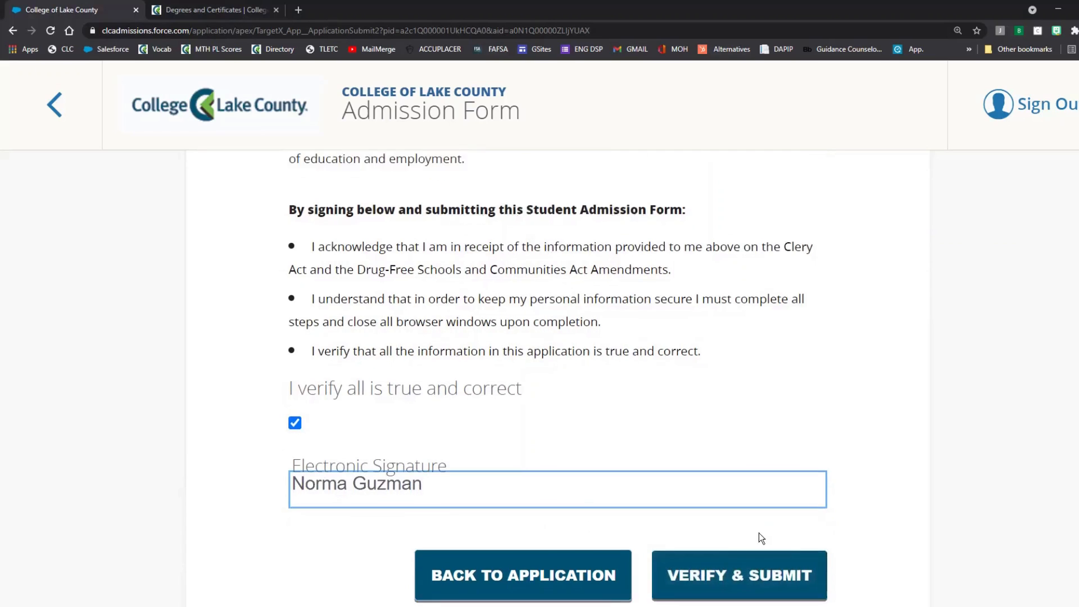
pyautogui.scroll(-1, 759, 534)
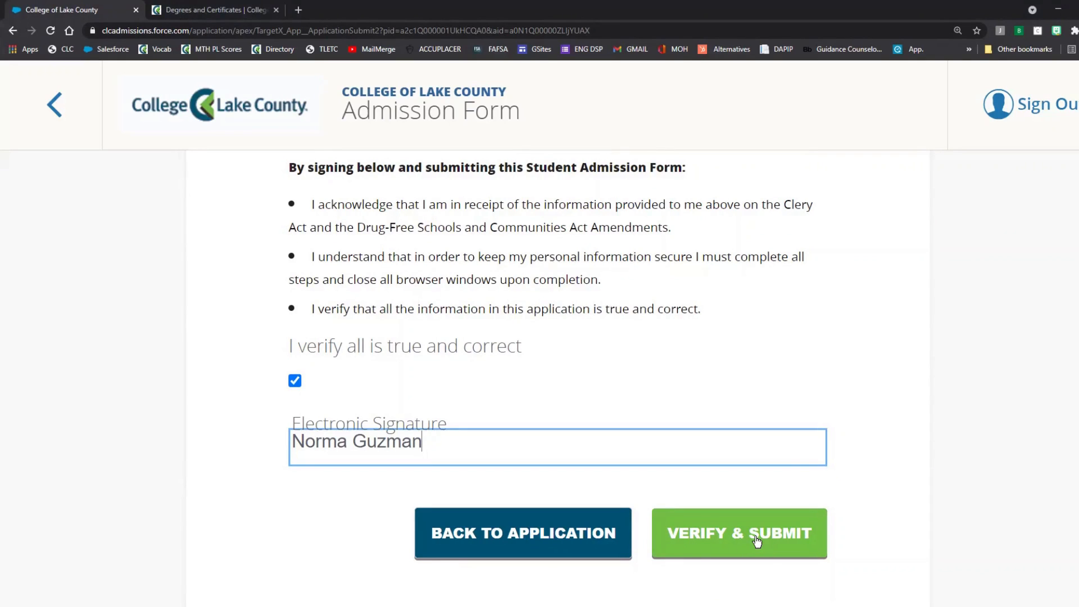
pyautogui.click(739, 533)
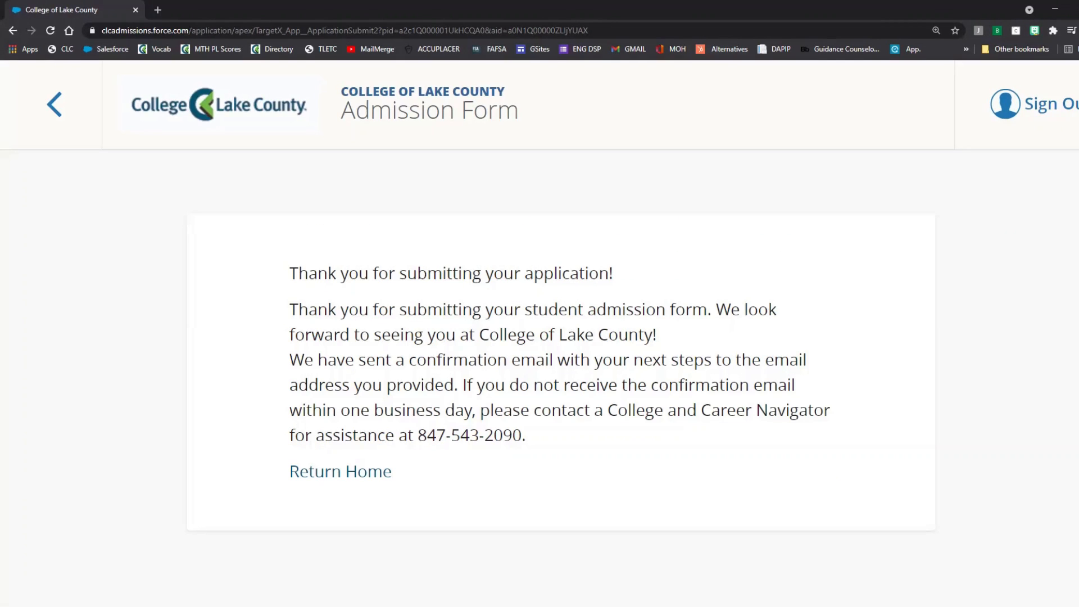